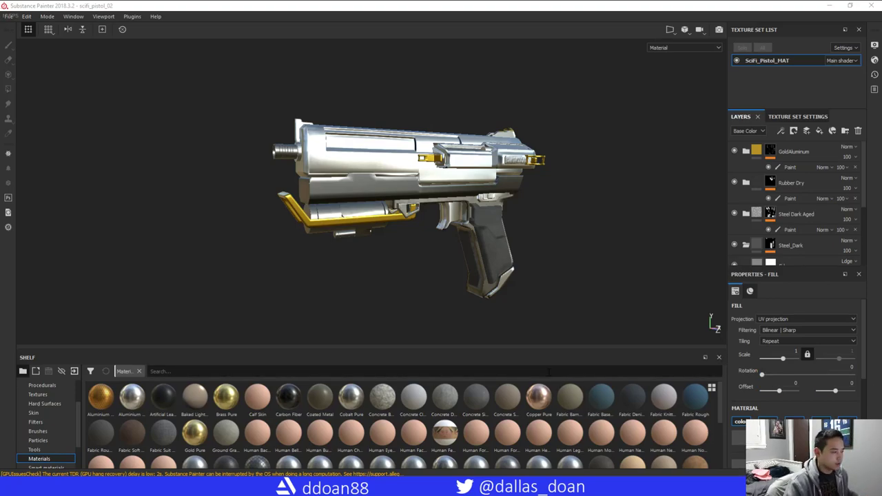
left_click_drag(362, 288, 347, 275, "alt")
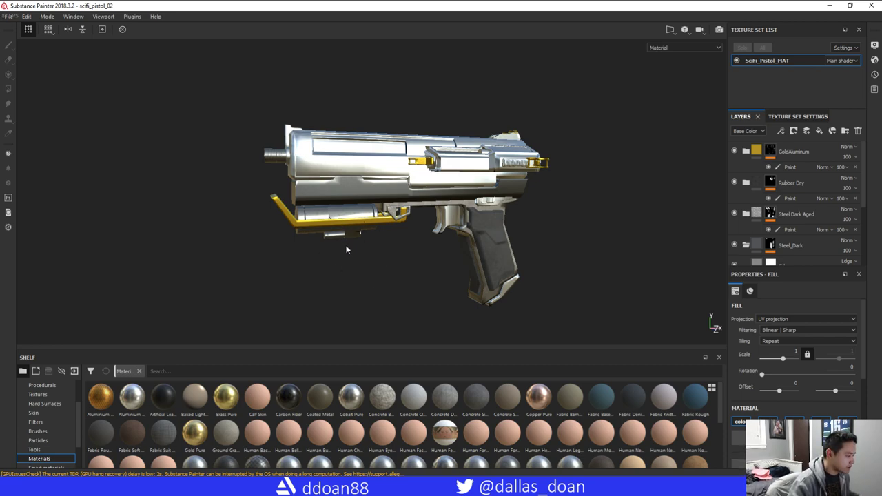
left_click_drag(862, 187, 856, 132)
left_click_drag(450, 194, 383, 217, "alt")
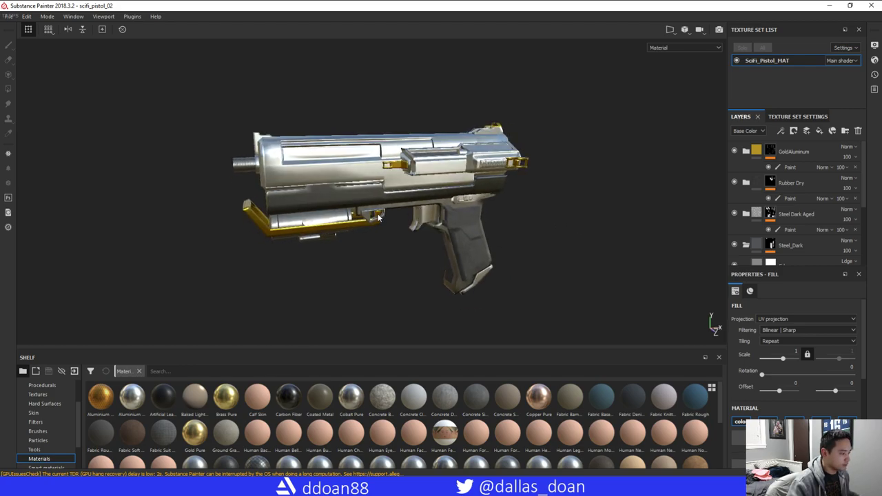
left_click_drag(401, 219, 452, 221, "alt")
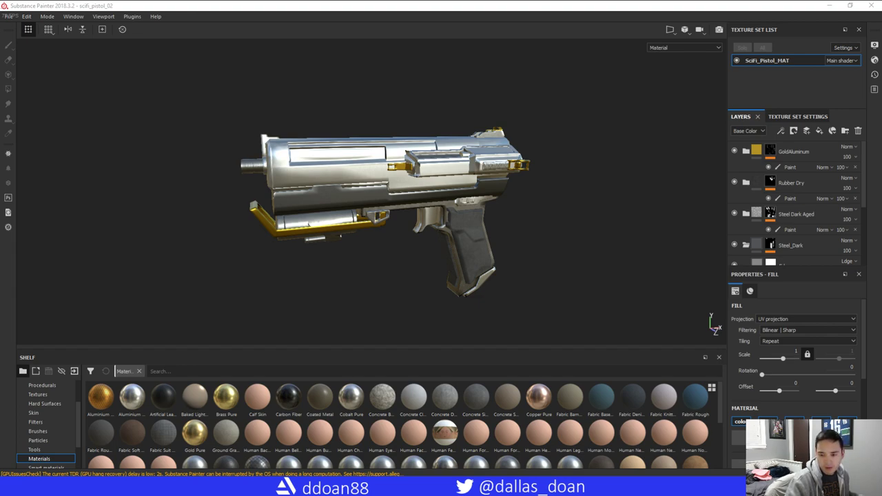
left_click_drag(475, 243, 476, 210, "alt")
middle_click_drag(480, 212, 404, 190, "alt")
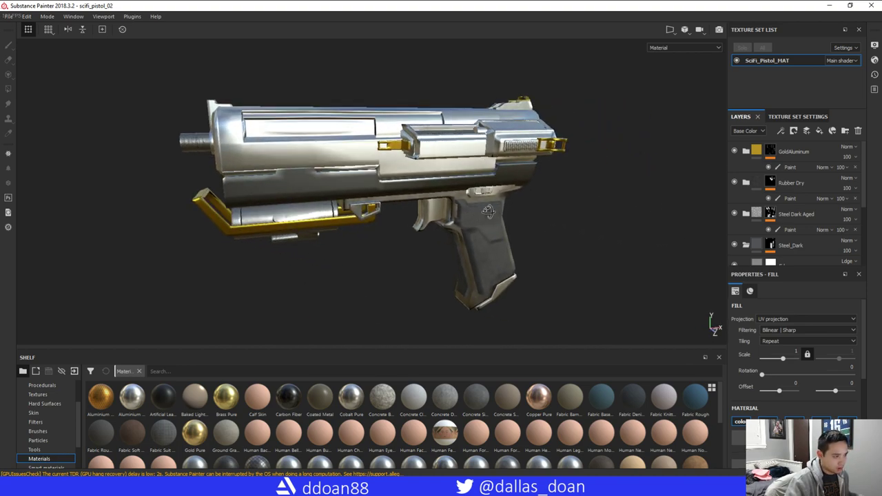
Expand the Rubber Dry folder and hide its Rubber Worn layer so the grip loses its wear
left_click(745, 182)
scroll(757, 212, "down", 2)
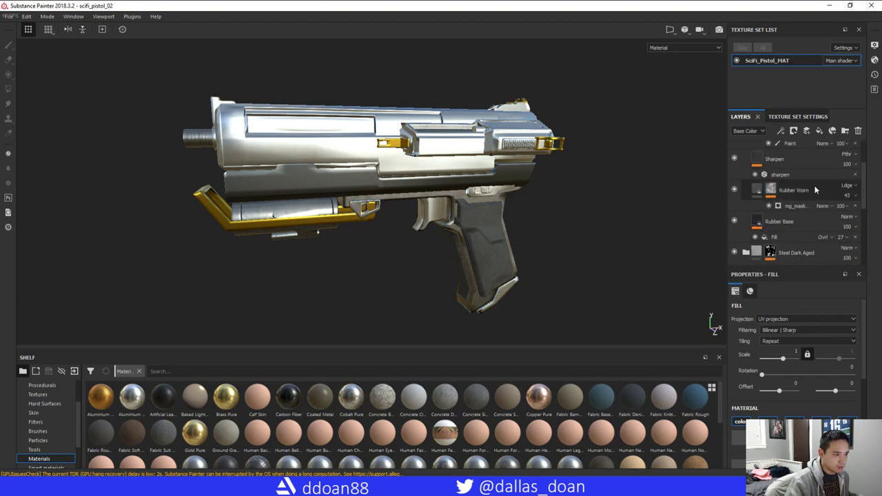
left_click(734, 189)
left_click_drag(532, 212, 496, 210, "alt")
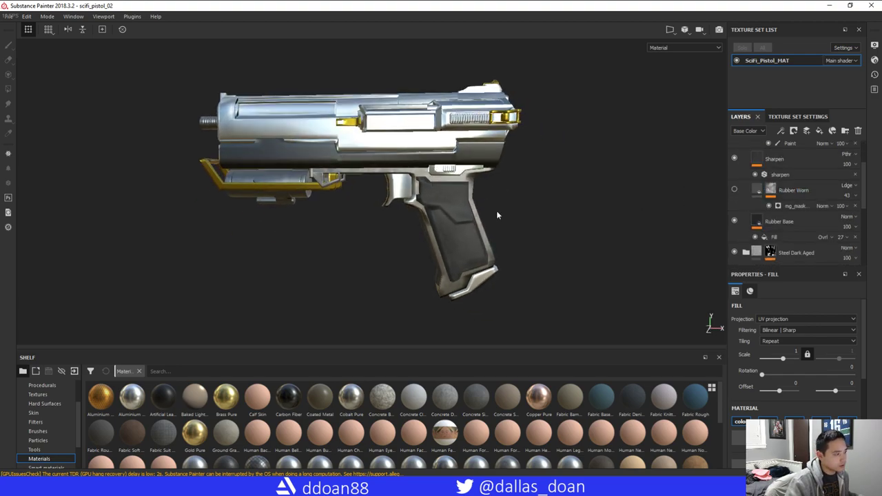
scroll(501, 219, "up", 4)
scroll(519, 217, "down", 3)
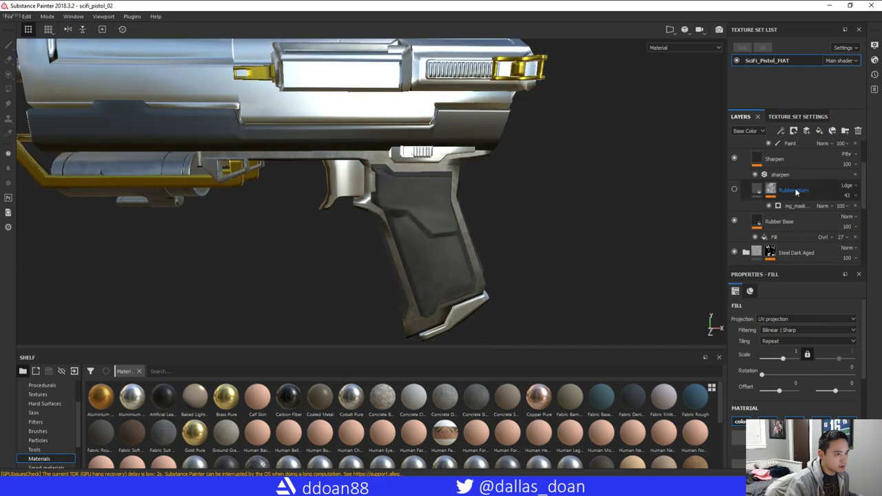
Select the Rubber Base layer and compare the grip with that layer hidden and shown
left_click(796, 192)
left_click(778, 226)
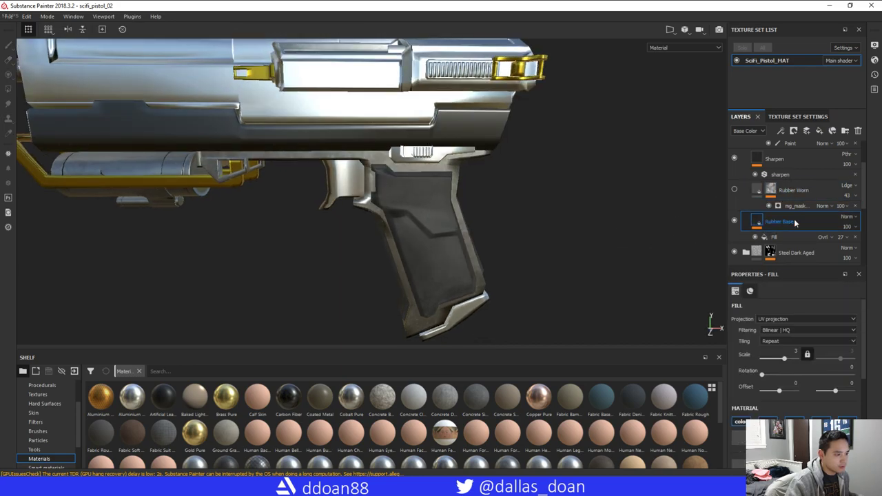
left_click(734, 221)
left_click(734, 222)
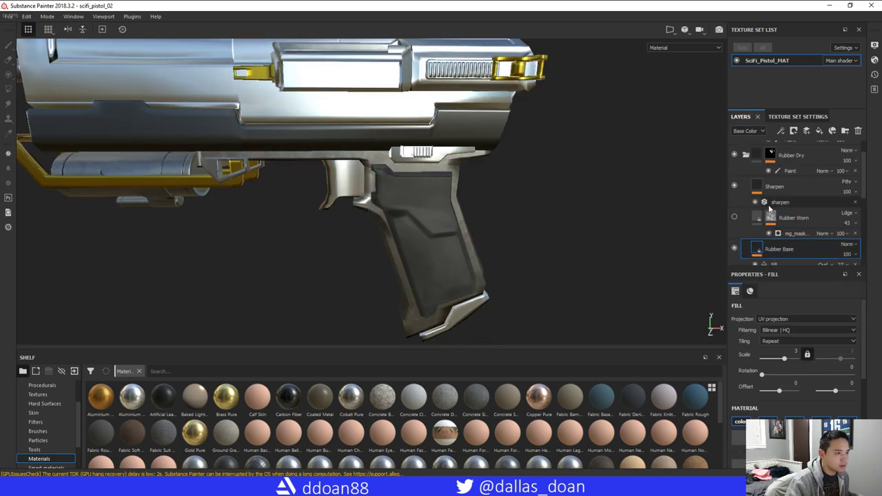
Compare the grip with the Sharpen layer hidden and shown, checking the rubber surface from several angles
scroll(729, 210, "up", 3)
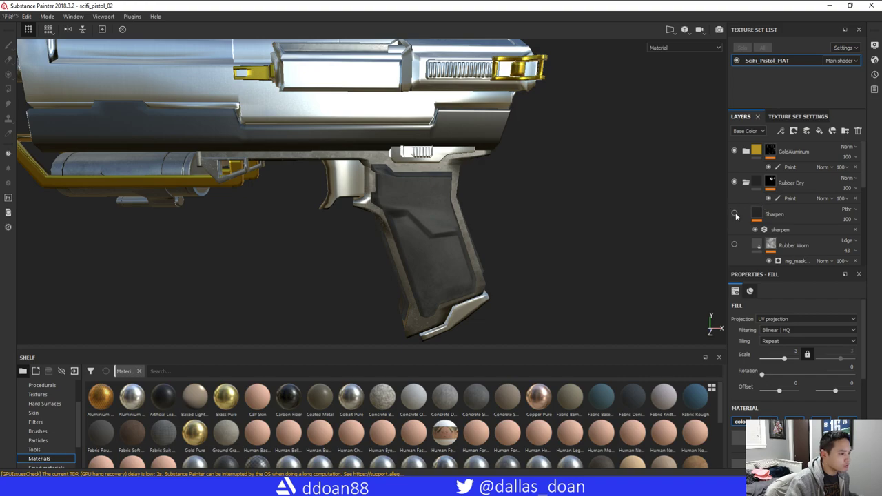
scroll(591, 258, "up", 3)
left_click_drag(591, 258, 579, 207, "alt")
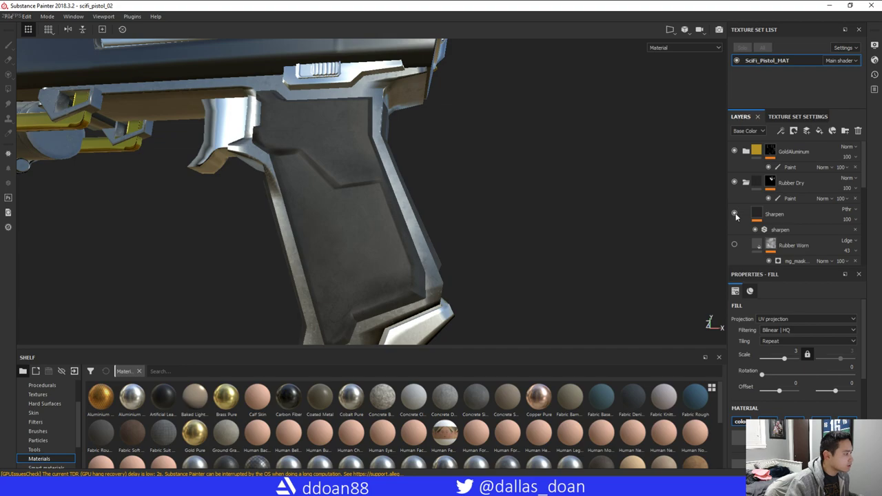
mouse_move(719, 216)
left_mouse_down("alt")
mouse_move(487, 211)
mouse_move(544, 210)
left_mouse_up("alt")
scroll(801, 200, "down", 1)
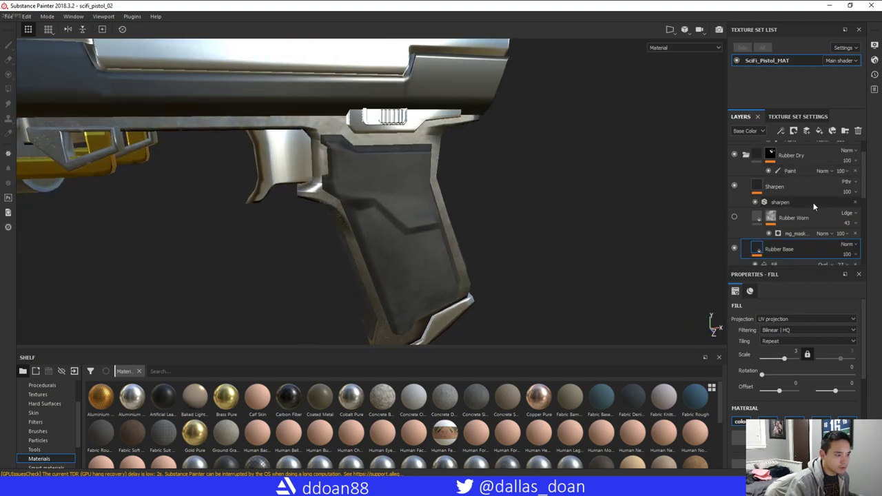
scroll(805, 226, "down", 1)
scroll(775, 242, "down", 1)
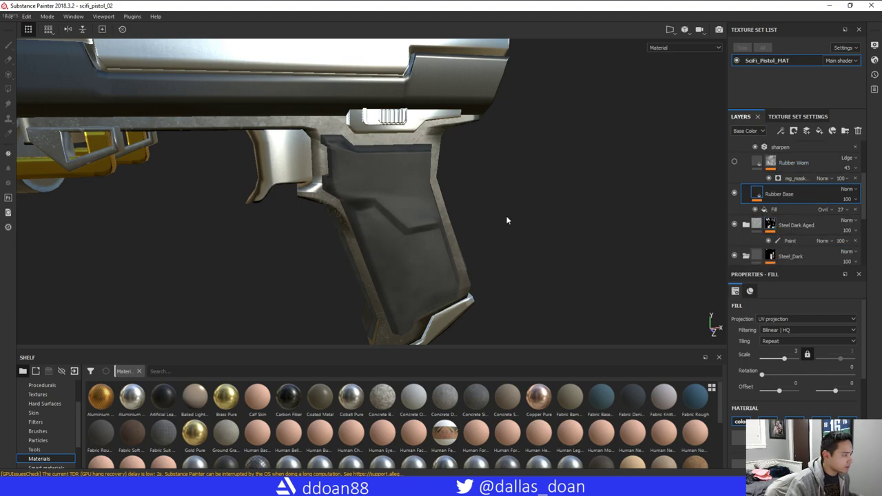
mouse_move(506, 221)
left_mouse_down("alt")
mouse_move(469, 205)
mouse_move(521, 210)
mouse_move(501, 240)
mouse_move(429, 185)
mouse_move(523, 223)
left_mouse_up("alt")
scroll(806, 190, "down", 5)
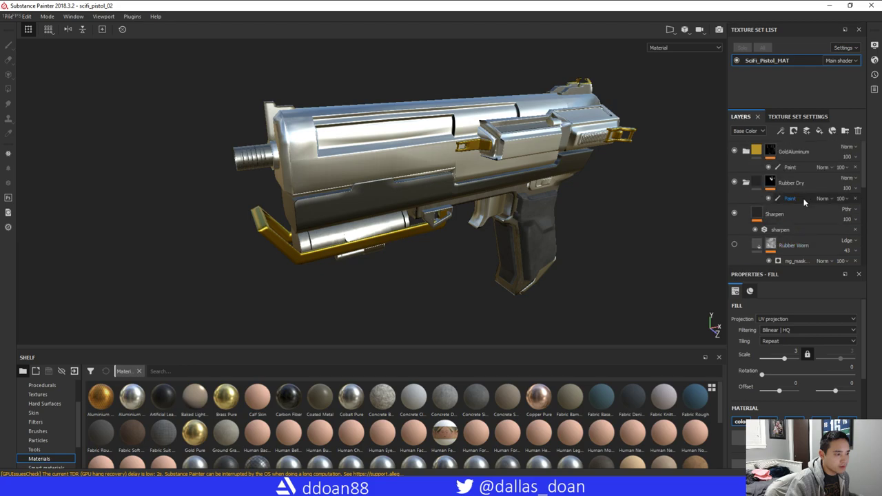
Collapse the Rubber Dry and Steel_Dark folders, leaving Steel_Dark selected
scroll(777, 226, "down", 1)
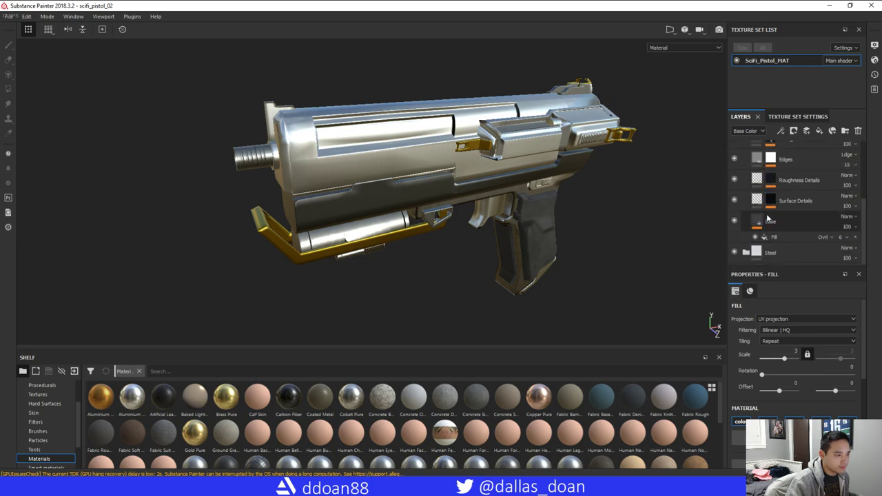
scroll(766, 217, "up", 3)
left_click(746, 220)
left_click(802, 230)
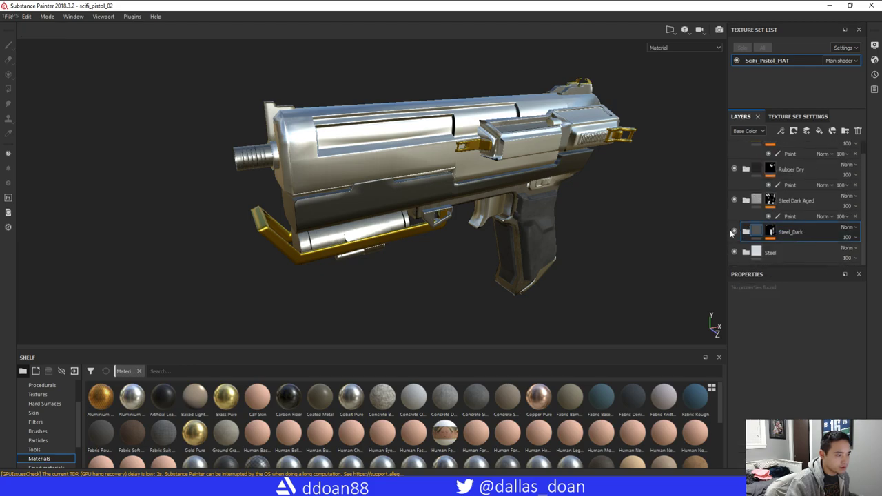
scroll(588, 226, "up", 5)
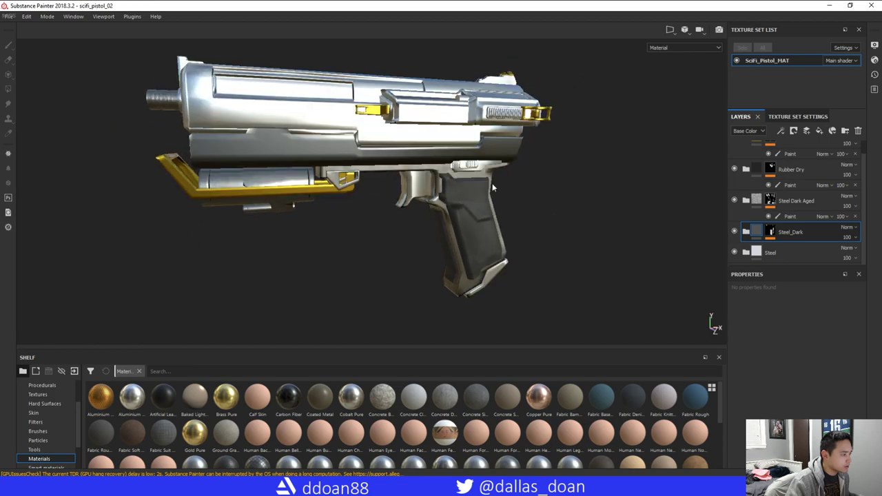
Select the Paint effect on the Steel_Dark mask and activate the Polygon Fill tool
left_click(772, 232)
left_click(787, 250)
left_click_drag(530, 234, 466, 182, "alt")
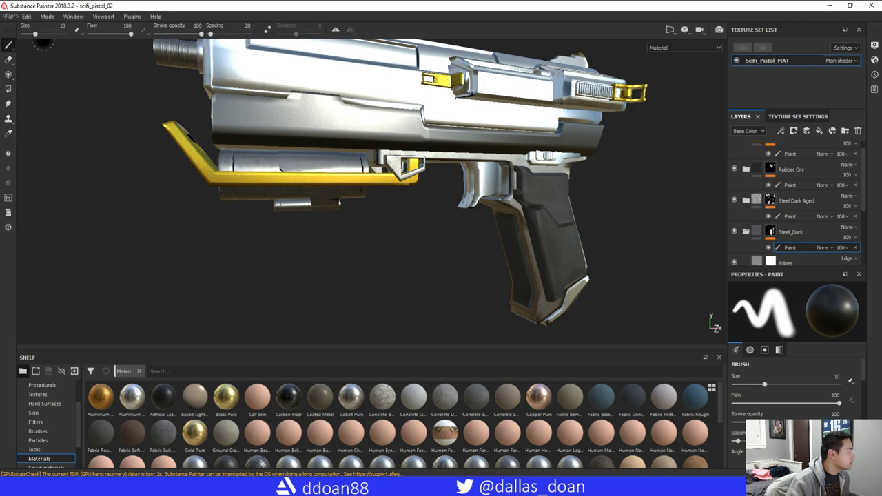
left_click(8, 89)
left_click_drag(184, 128, 104, 103, "alt")
middle_click_drag(215, 124, 234, 127, "alt")
left_click_drag(233, 127, 437, 212, "alt")
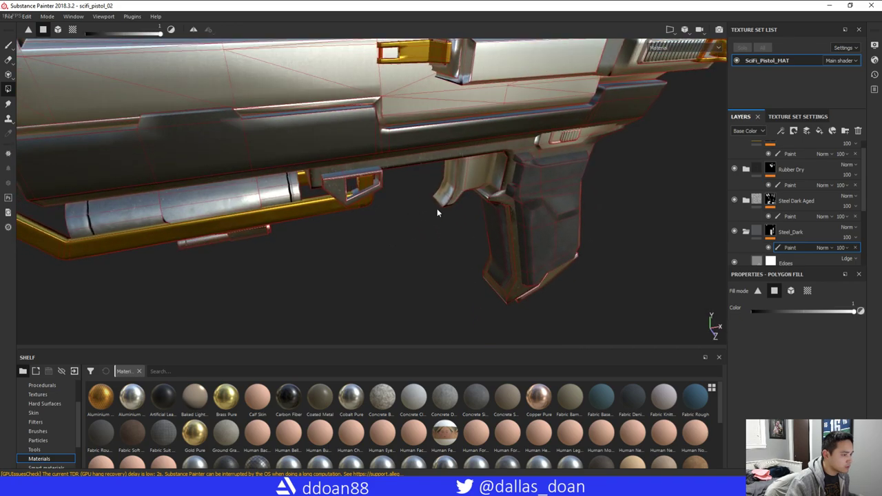
Compare the pistol with the Steel Dark Aged folder hidden and shown to identify the parts it covers
left_click(735, 200)
left_click(734, 201)
left_click(733, 201)
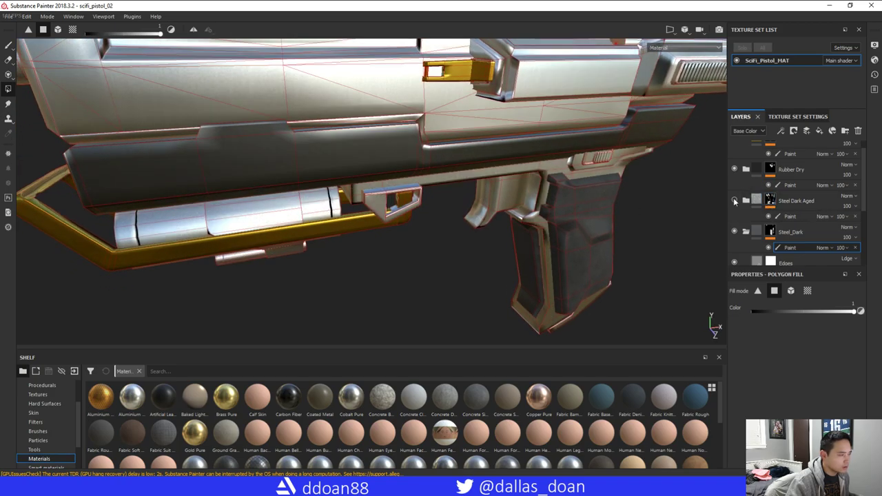
left_click(734, 200)
left_click(734, 200)
left_click(734, 201)
mouse_move(517, 205)
left_mouse_down("alt")
mouse_move(476, 208)
mouse_move(459, 193)
mouse_move(485, 198)
left_mouse_up("alt")
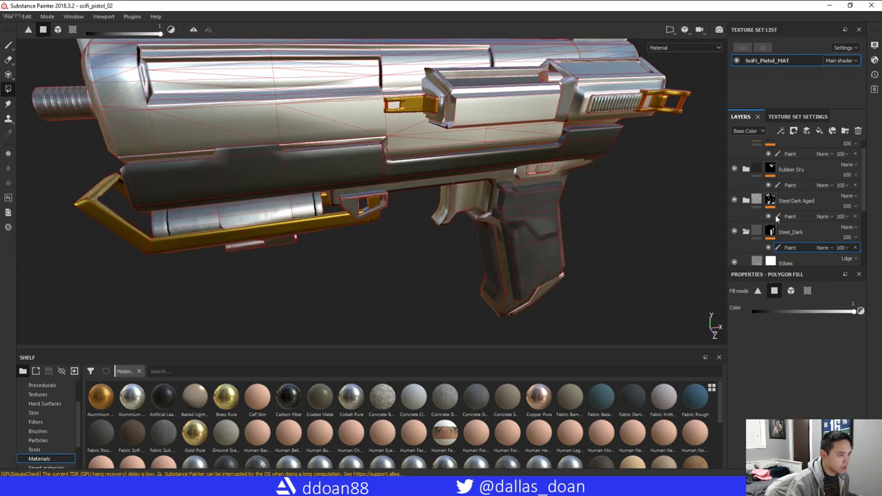
Remove the lower frame around the trigger and grip from the Steel Dark Aged mask, using Polygon Fill with colour 0 in mesh fill mode
left_click(798, 201)
left_click(779, 216)
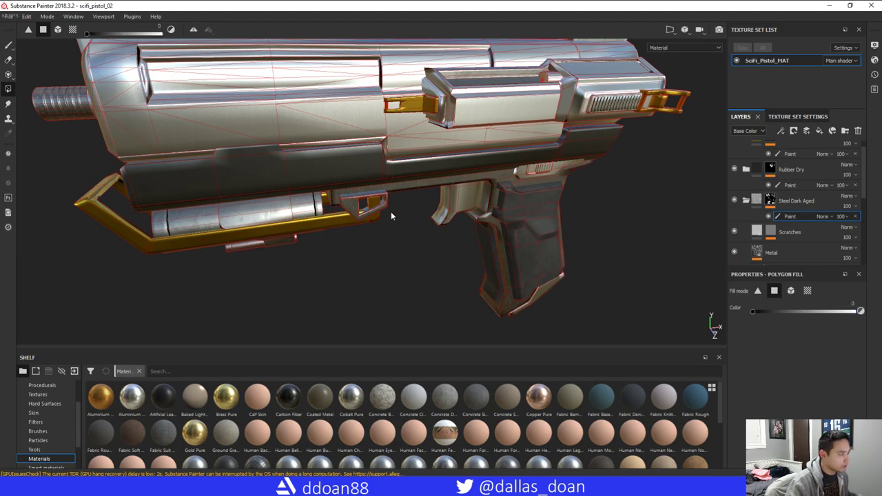
right_click_drag(391, 212, 417, 211, "alt")
left_click_drag(418, 210, 353, 186, "alt")
left_click(353, 186)
right_click_drag(386, 201, 447, 202, "alt")
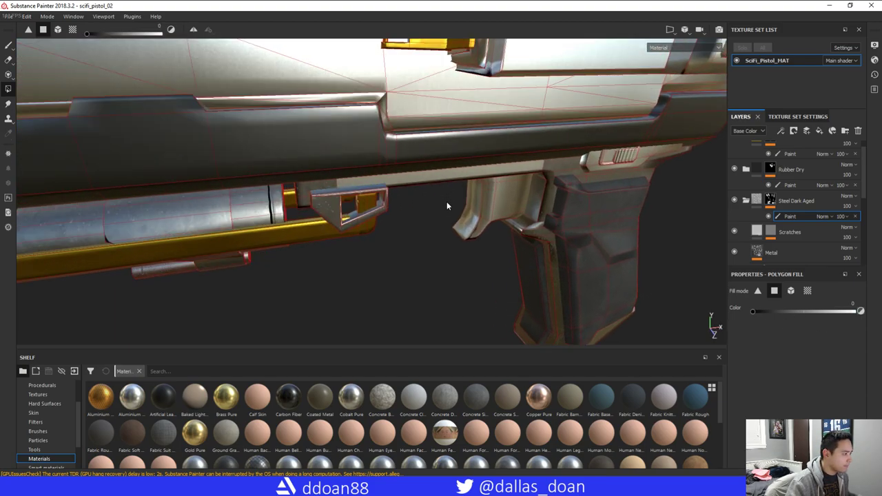
left_click_drag(447, 201, 361, 161, "alt")
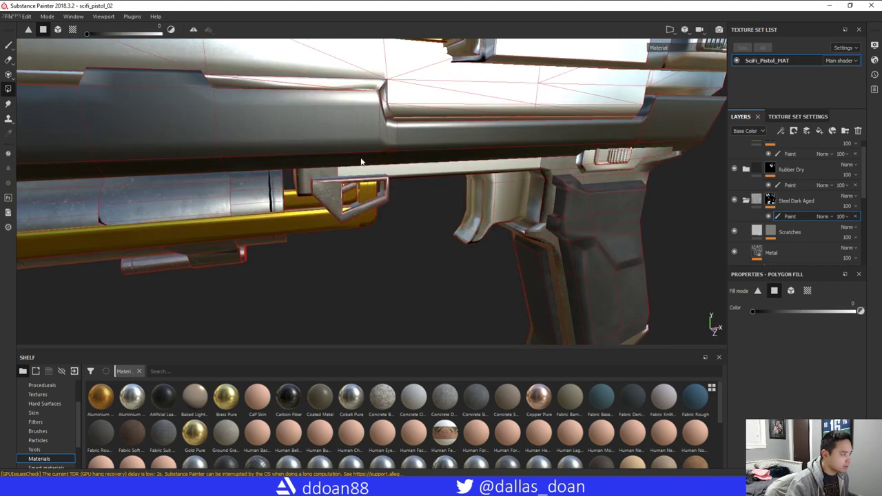
left_click(58, 29)
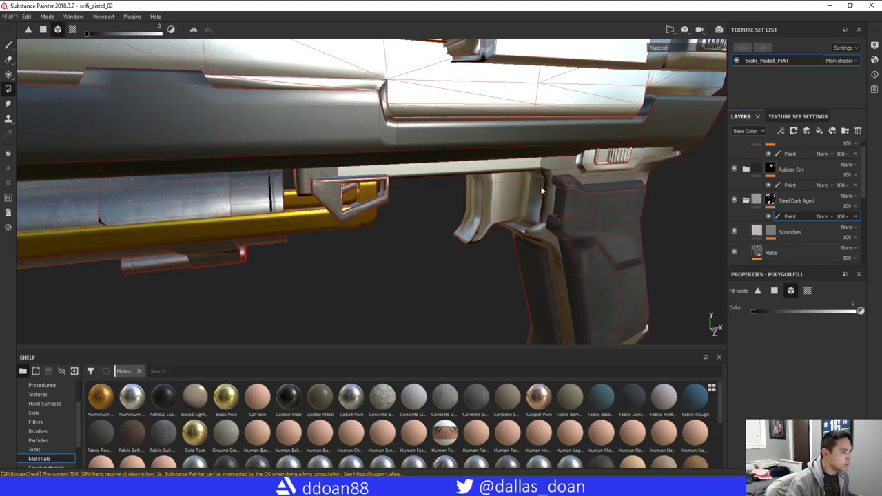
left_click_drag(548, 166, 564, 243, "alt")
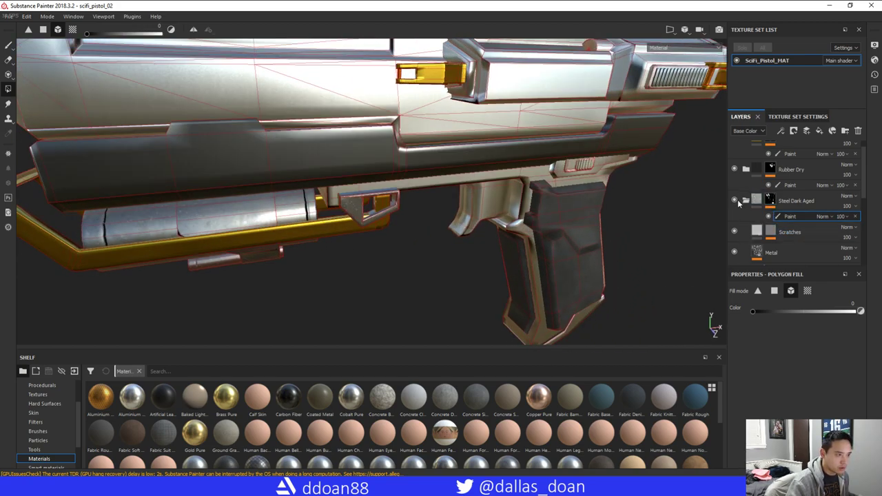
left_click(744, 202)
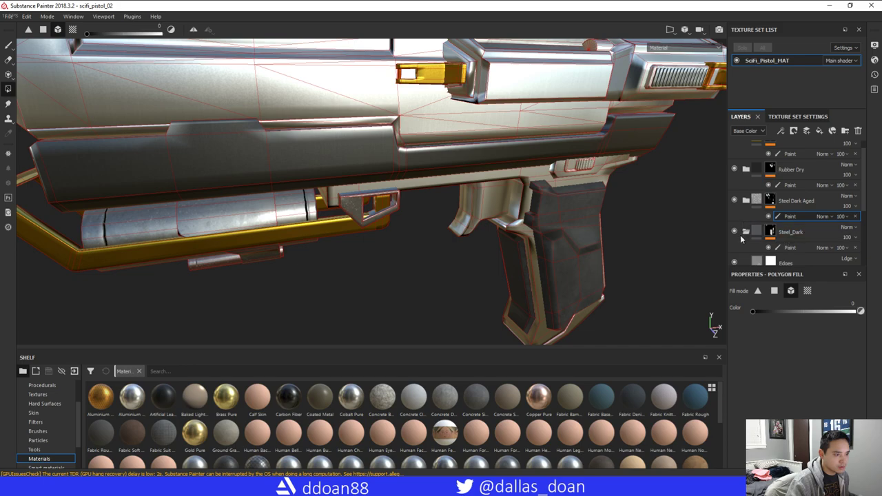
Add the lower frame around the trigger and grip to the Steel_Dark mask using mesh fill with colour 1
left_click(745, 231)
double_click(791, 232)
left_click(790, 246)
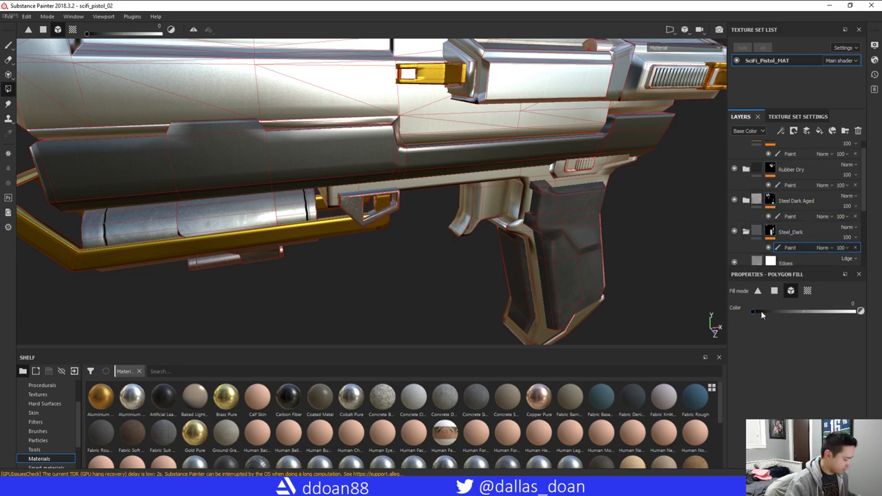
left_click_drag(446, 226, 346, 134, "alt")
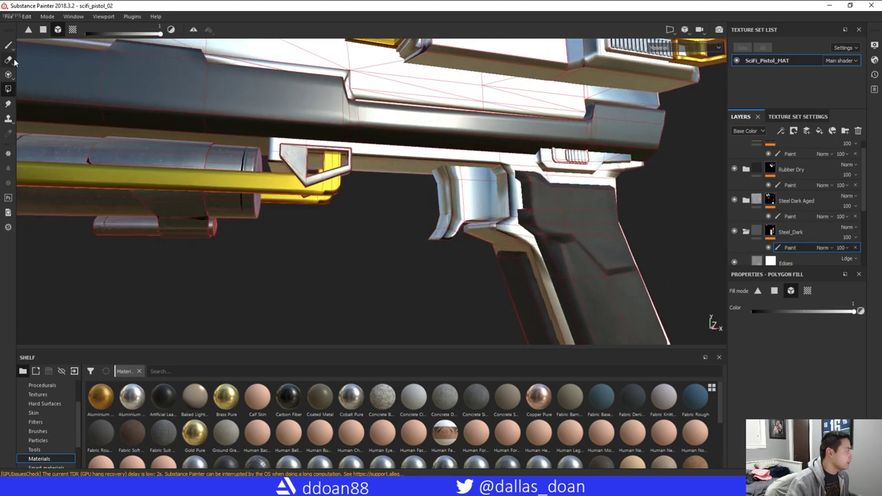
left_click_drag(200, 161, 604, 181, "alt")
Fill the small ribbed switch above the grip into the Steel_Dark mask
scroll(488, 203, "up", 2)
left_click_drag(489, 207, 407, 155, "alt")
scroll(434, 186, "up", 5)
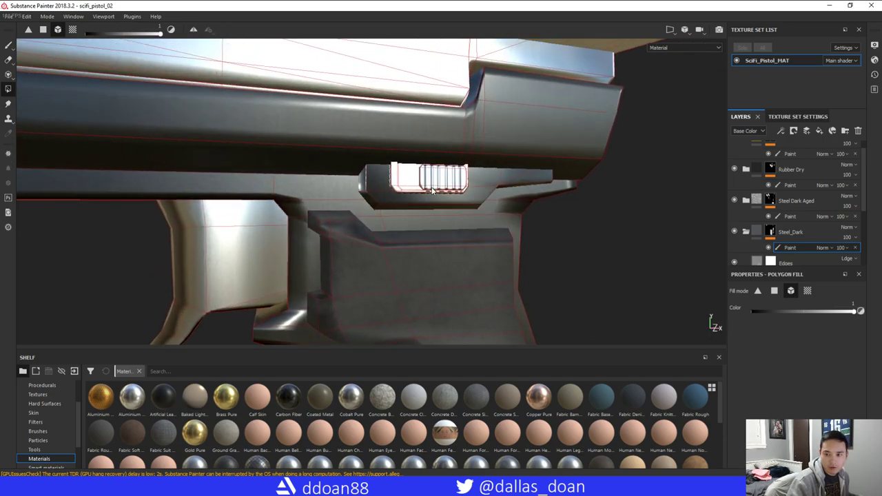
mouse_move(433, 192)
left_mouse_down("alt")
mouse_move(394, 185)
mouse_move(386, 192)
mouse_move(399, 204)
mouse_move(406, 198)
mouse_move(368, 200)
mouse_move(380, 209)
mouse_move(432, 199)
left_mouse_up("alt")
scroll(380, 186, "down", 3)
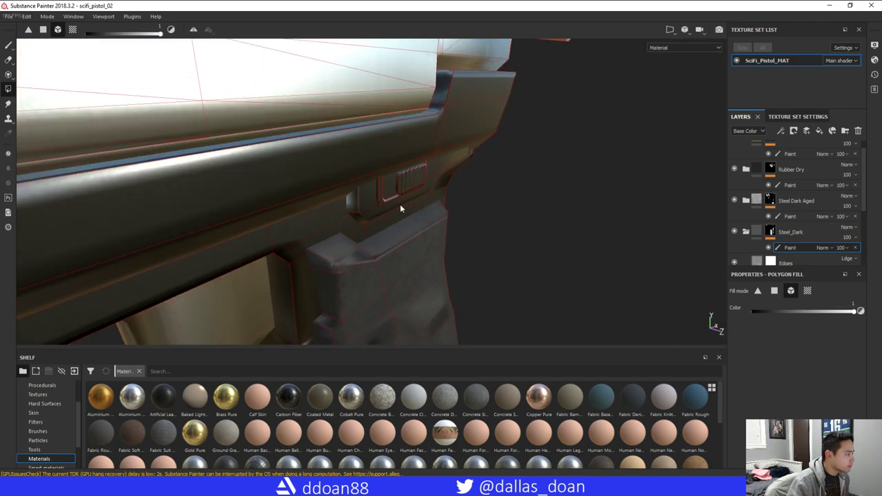
scroll(400, 204, "down", 5)
scroll(368, 200, "up", 1)
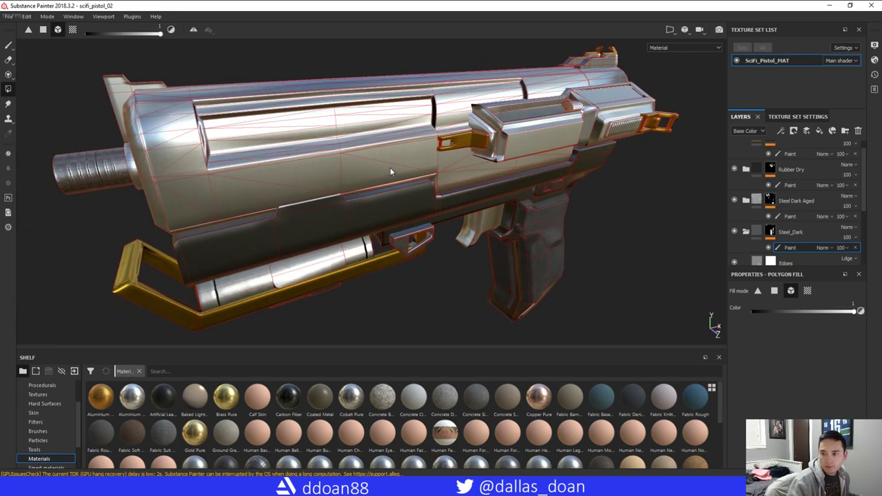
Fill the ribbed inset at the rear of the side module into the Steel_Dark mask
middle_click_drag(482, 170, 374, 212, "alt")
scroll(436, 210, "up", 3)
left_click_drag(465, 198, 354, 173, "alt")
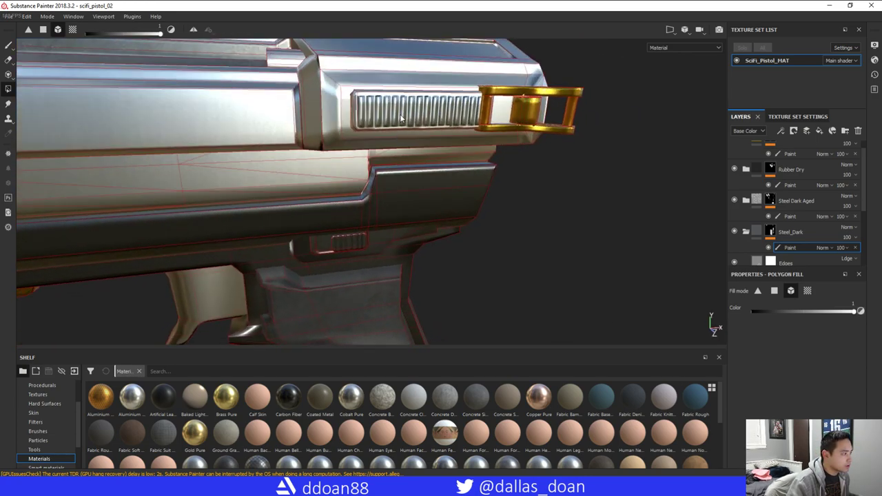
left_click_drag(401, 118, 441, 210, "alt")
Fill the recessed front faces of the side module behind the gold clip into the Steel_Dark mask using triangle fill with colour 1
left_click(42, 30)
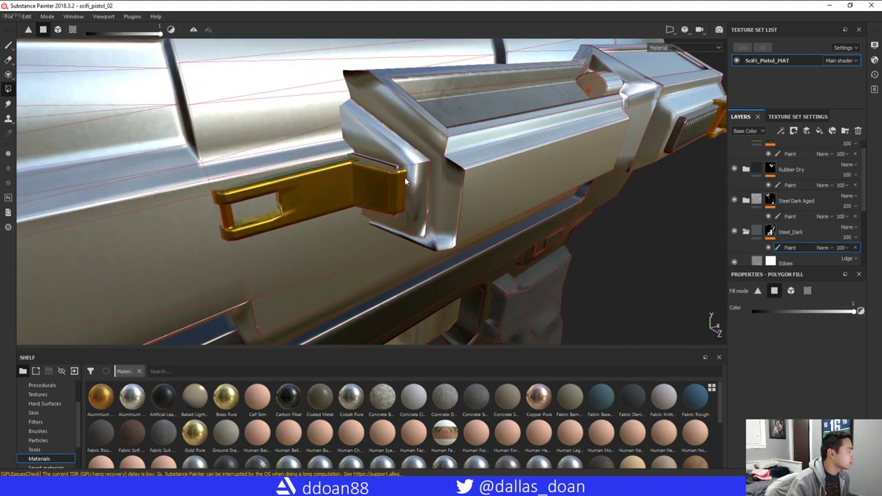
left_click_drag(405, 181, 215, 110, "alt")
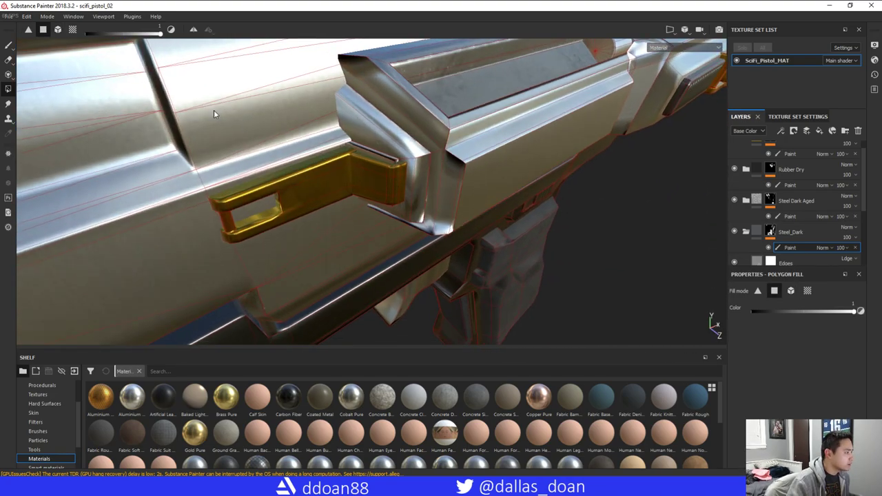
left_click(28, 30)
left_click_drag(423, 126, 395, 146, "alt")
left_click(398, 151)
left_click(370, 147)
left_click(405, 141)
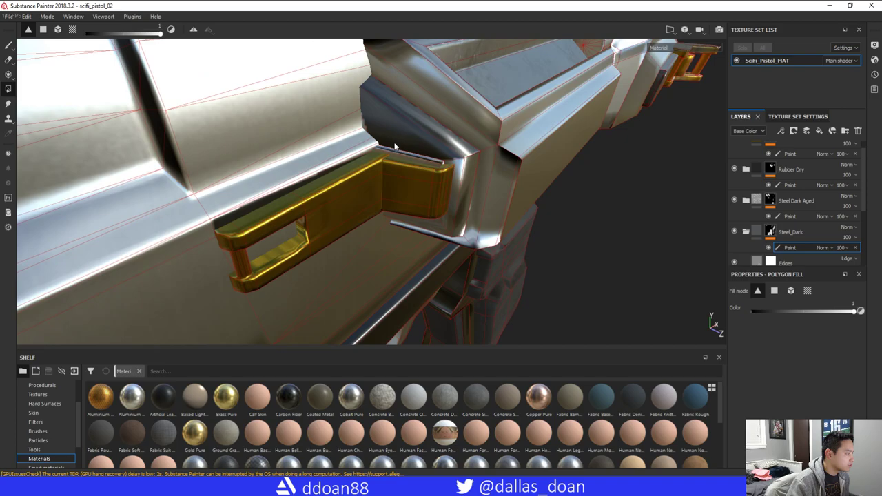
Fill the recess's inner faces around the gold clip into the Steel_Dark mask and clear the spill on the body panel with colour 0
left_click_drag(441, 164, 342, 233, "alt")
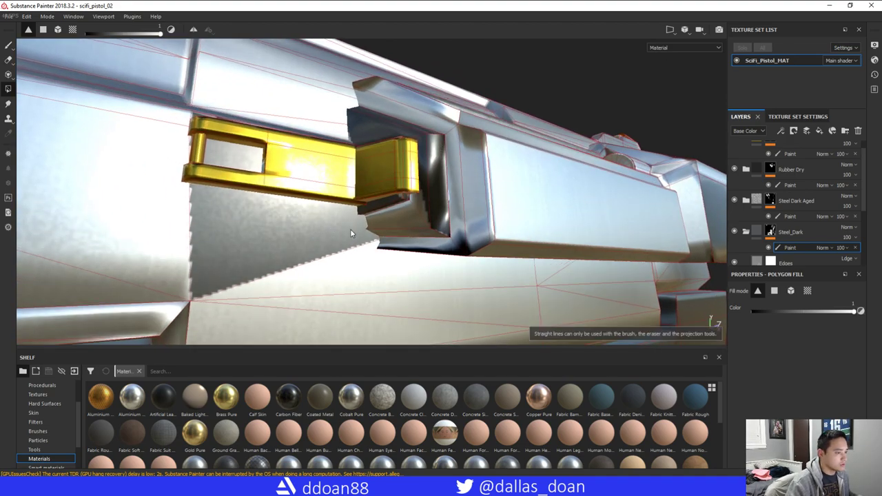
left_click_drag(329, 215, 217, 149, "alt")
middle_click_drag(199, 149, 265, 159, "alt")
left_click_drag(265, 159, 232, 160, "alt")
left_click(44, 30)
left_click_drag(361, 138, 426, 138, "alt")
left_click_drag(414, 115, 496, 171, "alt")
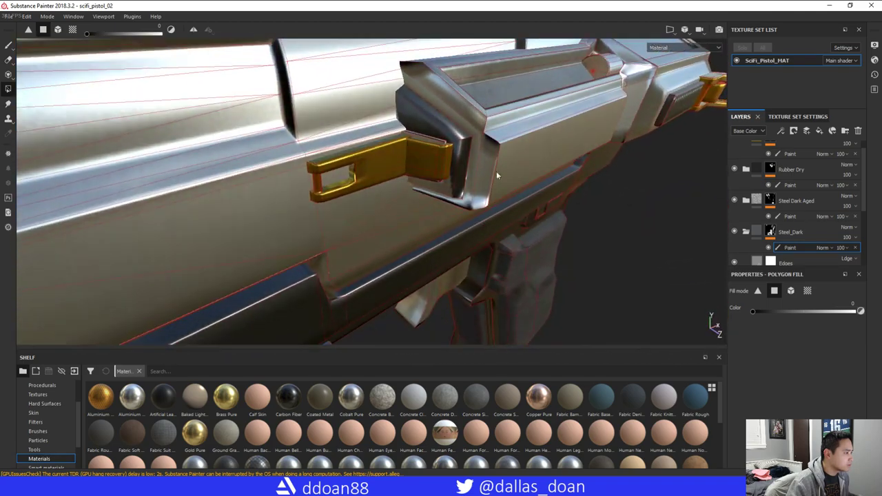
Add the underside faces of the side module's front recess to the Steel_Dark mask using triangle fill with colour 1
left_click(28, 31)
left_click_drag(441, 221, 400, 195, "alt")
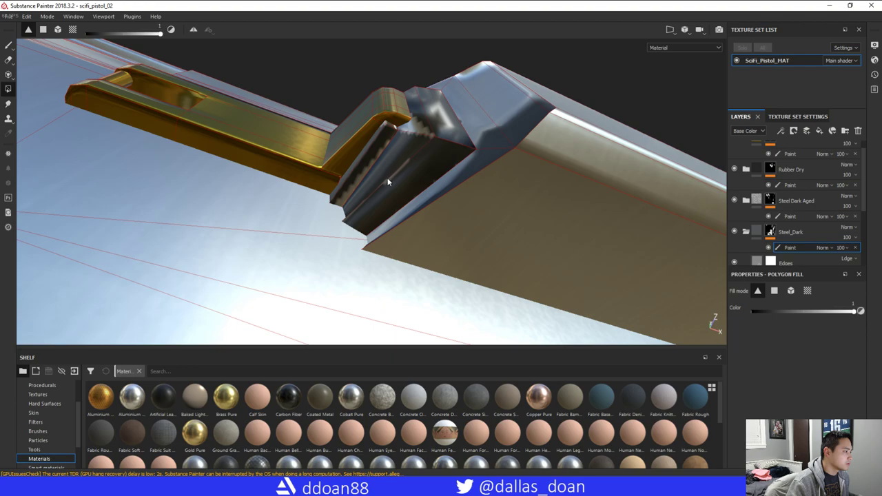
right_click_drag(388, 179, 425, 149, "shift")
left_click_drag(425, 148, 418, 128, "alt")
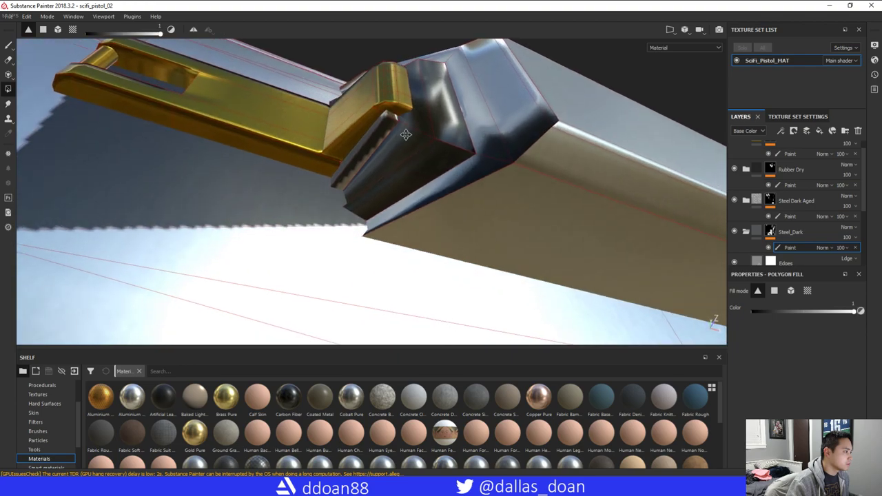
left_click_drag(223, 211, 406, 164, "alt")
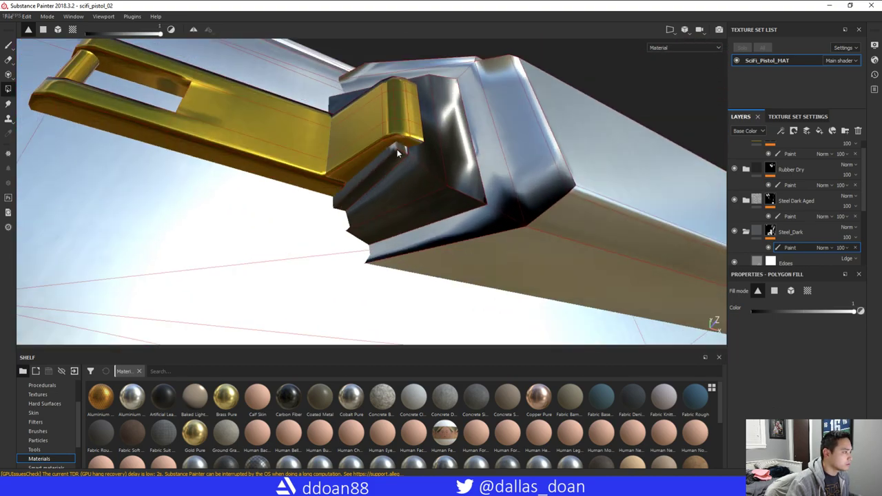
Fill the narrow ledge between the gold clip and the side module's recess into the Steel_Dark mask
mouse_move(402, 149)
left_mouse_down("alt")
mouse_move(404, 173)
mouse_move(430, 157)
mouse_move(401, 207)
mouse_move(392, 161)
left_mouse_up("alt")
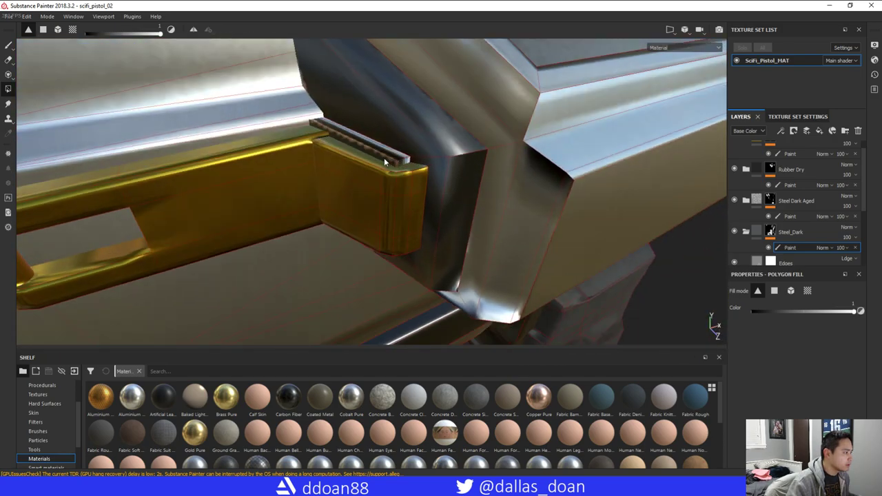
left_click(397, 160)
left_click_drag(406, 164, 372, 150, "alt")
left_click(372, 149)
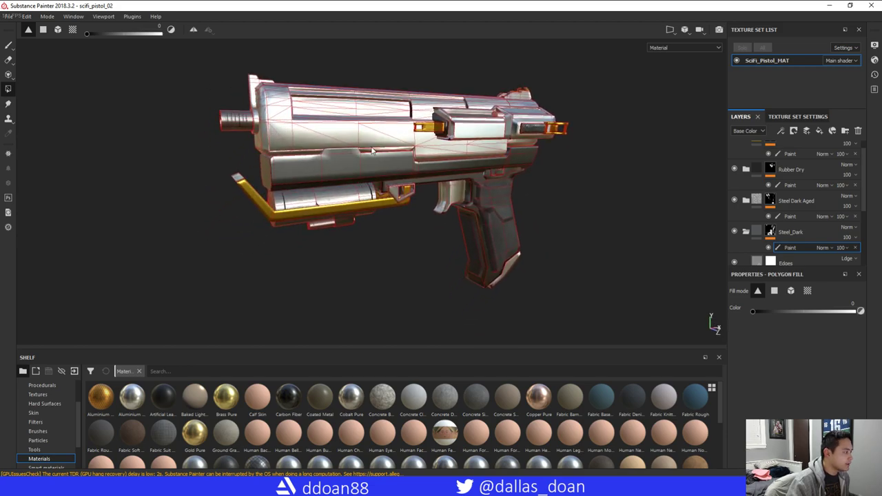
Examine the side and under-barrel assembly of the pistol, toggling the Steel Dark Aged layer's visibility to check which parts it covers
scroll(372, 150, "up", 2)
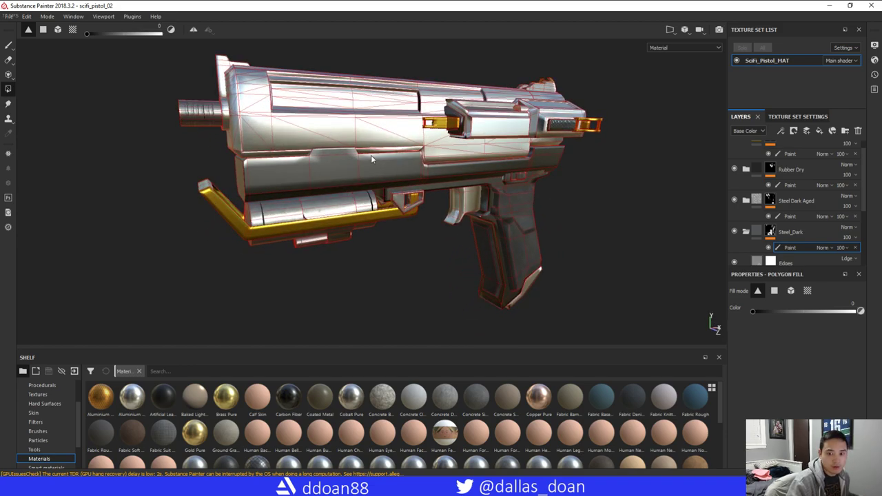
left_click_drag(370, 158, 377, 135, "alt")
scroll(436, 164, "up", 5)
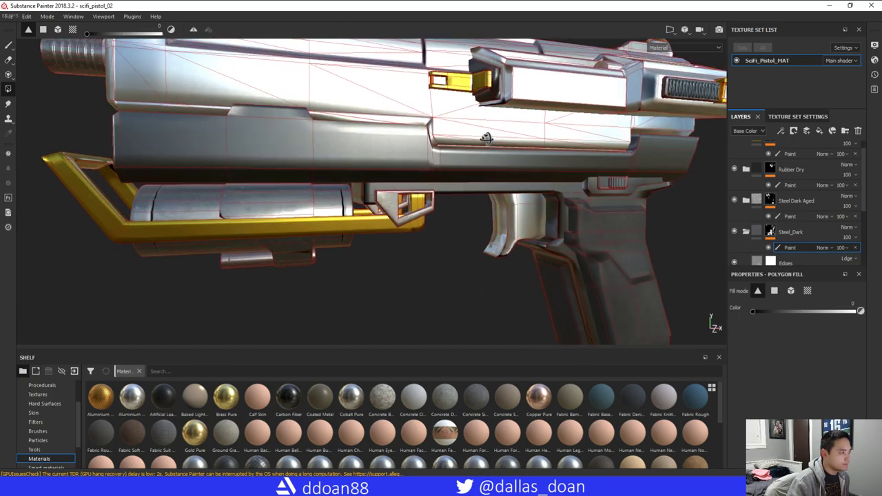
scroll(433, 164, "down", 5)
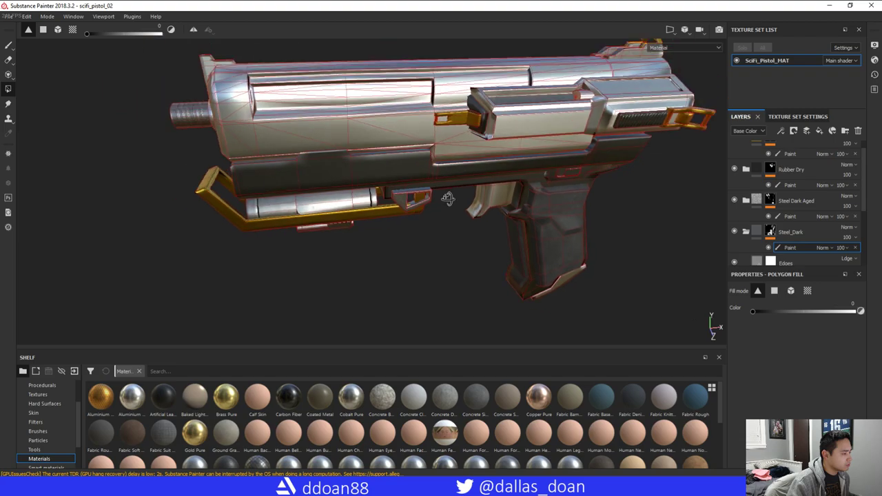
left_click_drag(465, 162, 463, 215, "alt")
scroll(460, 167, "up", 3)
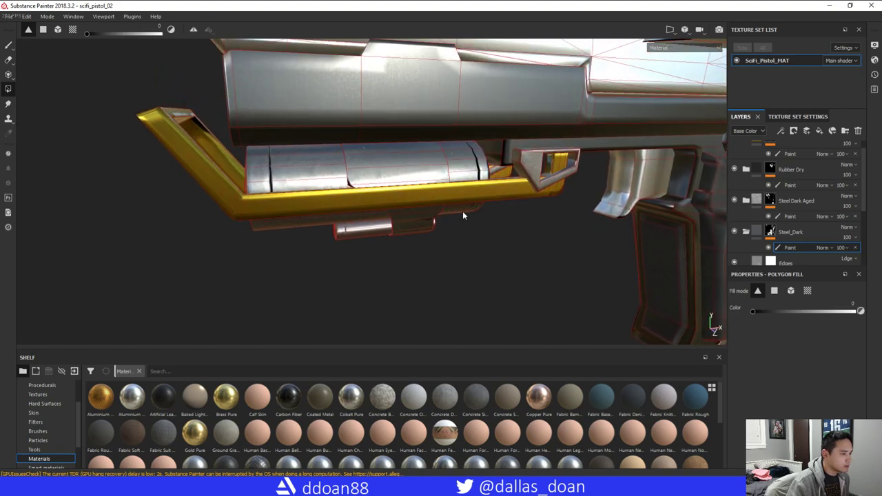
left_click(734, 200)
left_click(735, 200)
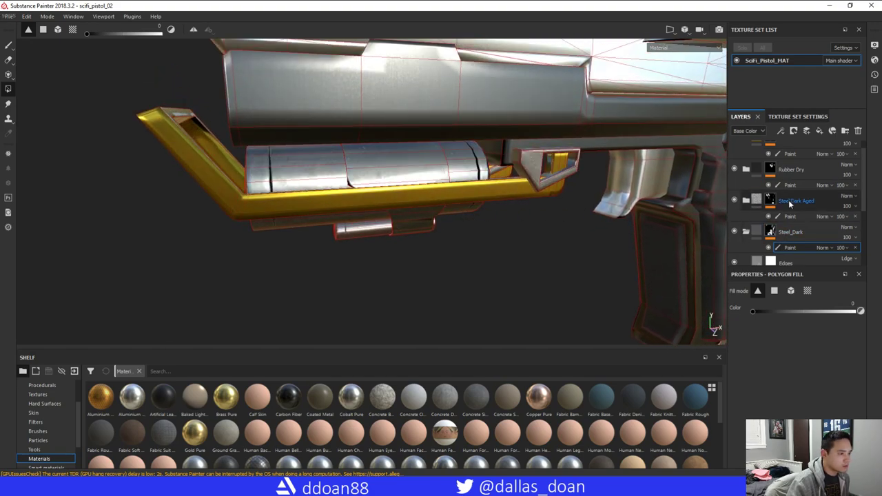
Remove the central band of the under-barrel cylinder from the Steel Dark Aged mask using mesh fill with colour 0
left_click(792, 216)
middle_click_drag(589, 204, 609, 238, "alt")
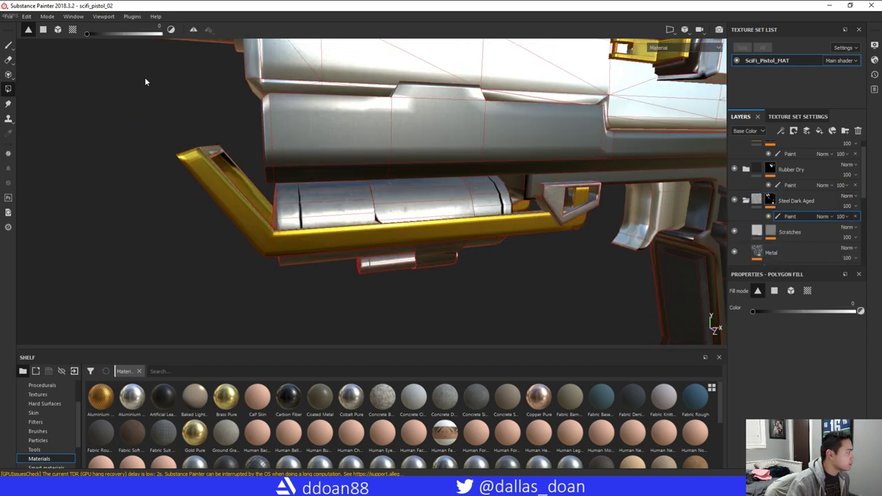
left_click_drag(524, 210, 444, 194, "alt")
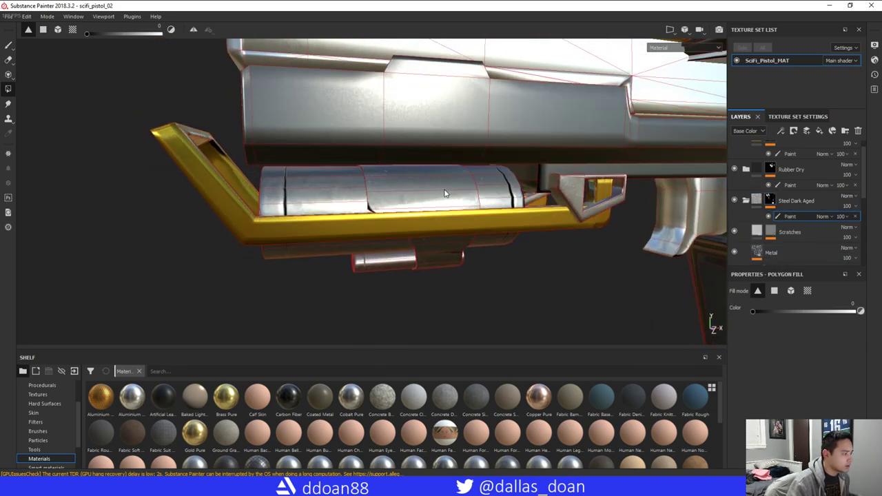
left_click(58, 30)
left_click_drag(544, 196, 444, 245, "alt")
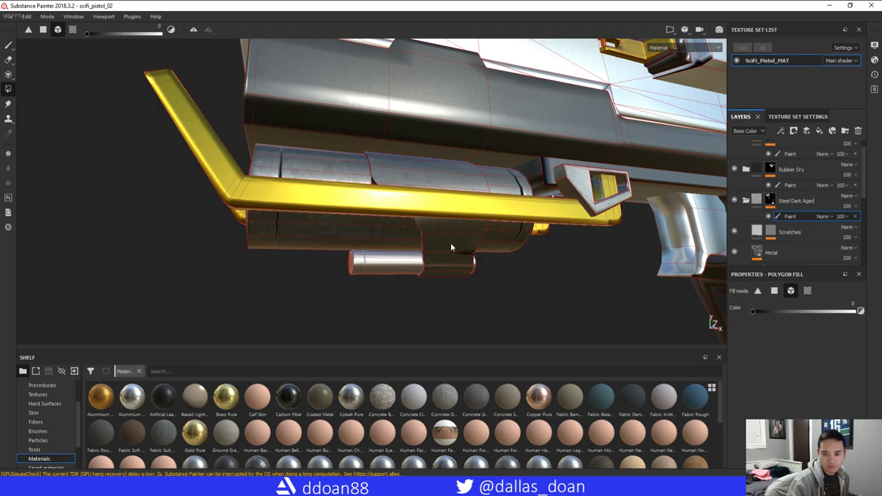
left_click_drag(452, 244, 502, 234, "alt")
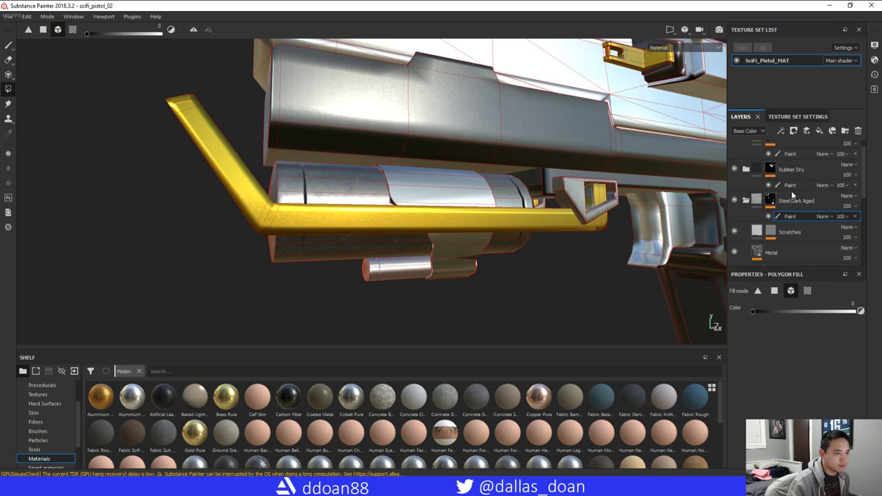
Add the small tube and the central band of the under-barrel cylinder to the Steel_Dark mask using mesh fill with colour 1
scroll(799, 207, "down", 4)
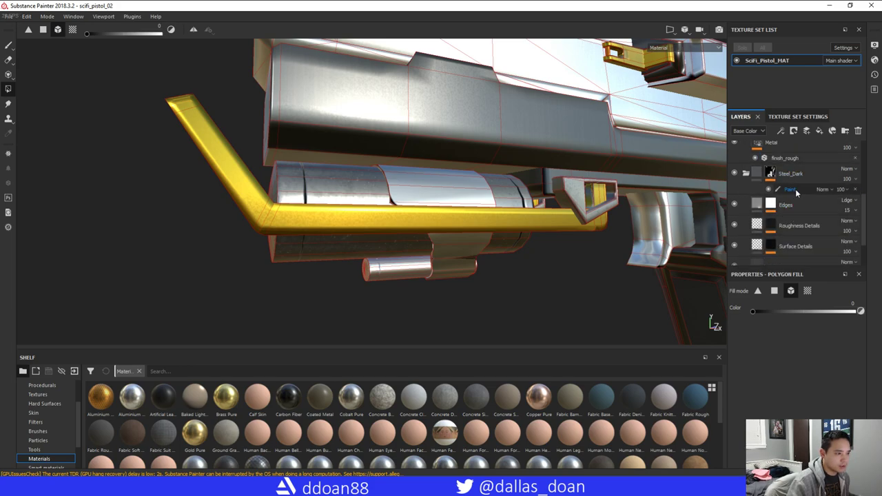
left_click(790, 189)
left_click_drag(438, 286, 406, 273, "alt")
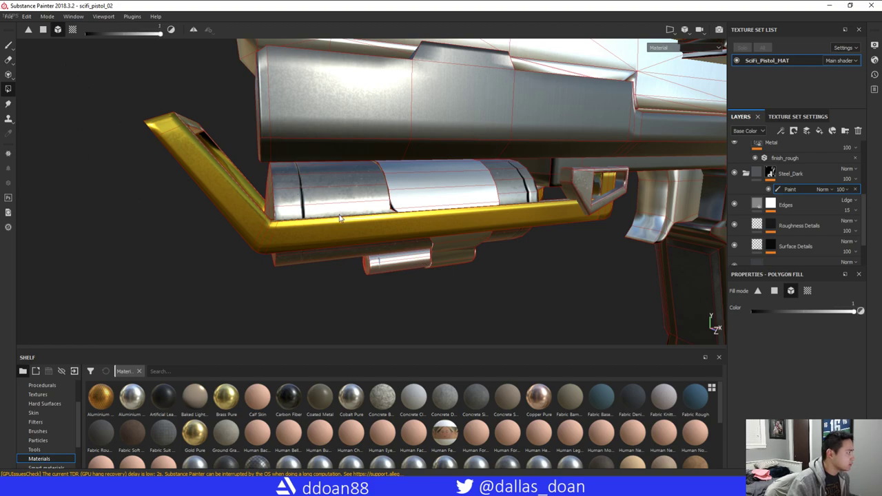
left_click(394, 259)
left_click(457, 256)
View the front of the under-barrel cylinder and collapse the Steel_Dark and Steel Dark Aged layer folders
left_click_drag(463, 245, 461, 198, "alt")
scroll(502, 238, "down", 4)
scroll(390, 231, "up", 3)
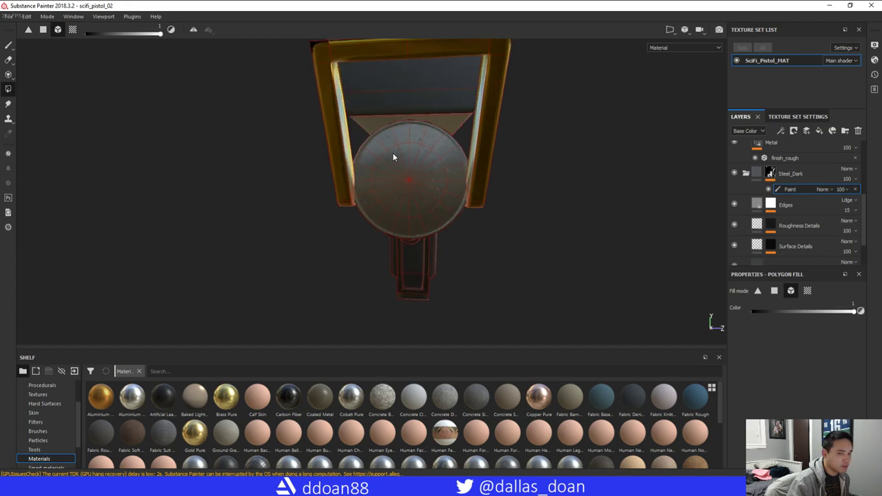
left_click_drag(417, 215, 597, 199, "alt")
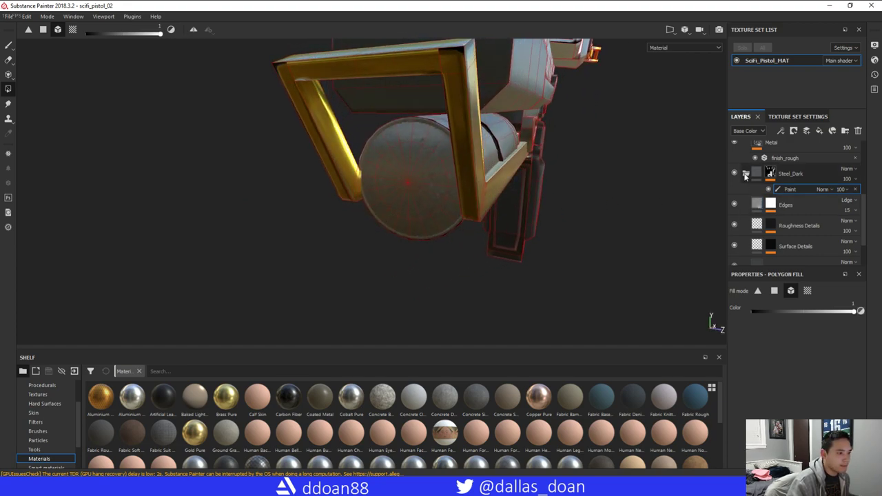
scroll(867, 210, "up", 2)
left_click_drag(865, 211, 867, 150)
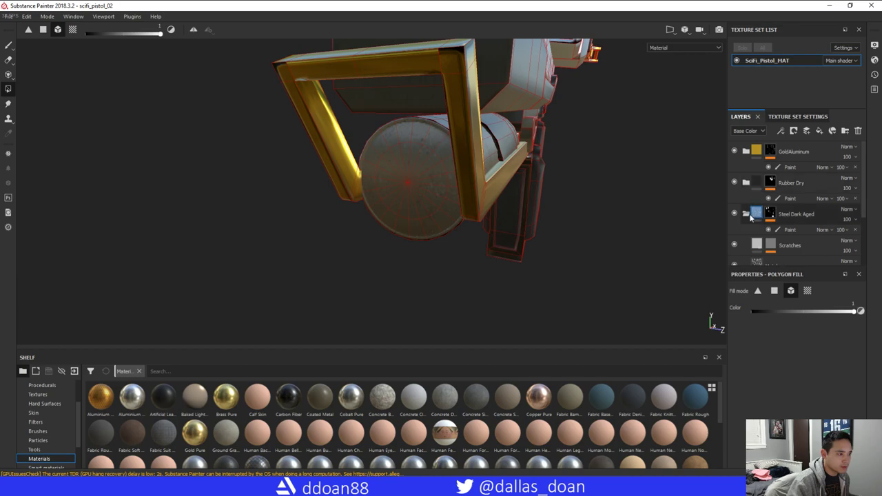
left_click(746, 213)
scroll(759, 232, "down", 1)
scroll(761, 238, "up", 1)
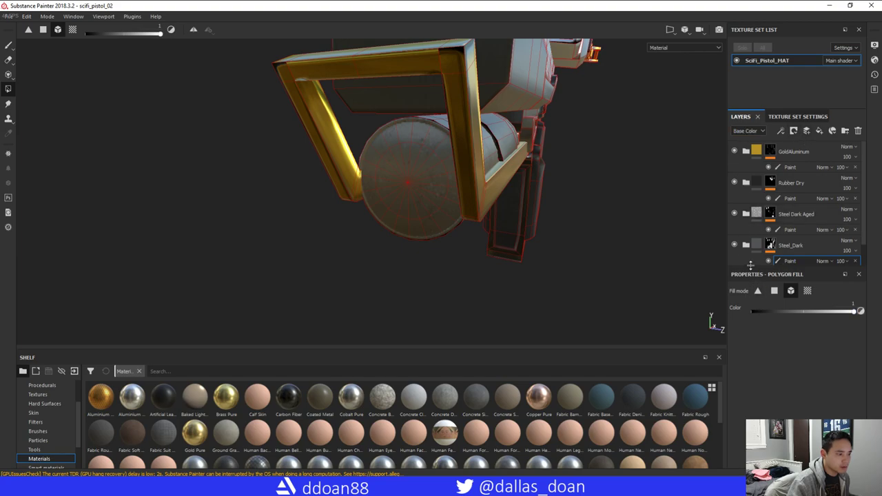
Add a fill layer above GoldAluminum in the layer stack and rename it Glass
left_click(12, 46)
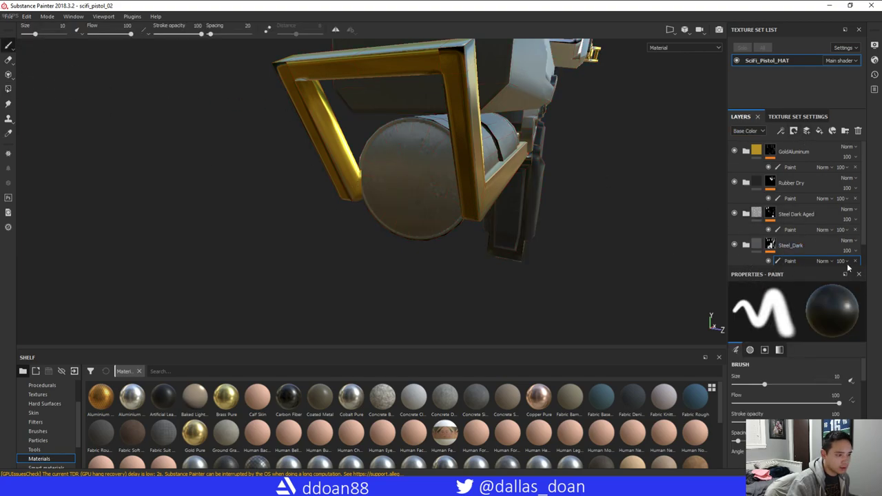
left_click(819, 131)
left_click_drag(780, 246, 774, 148)
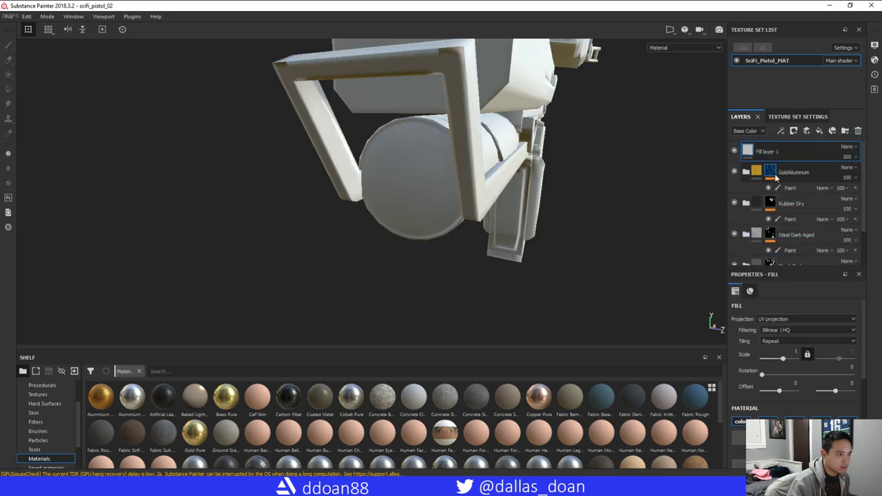
double_click(766, 152)
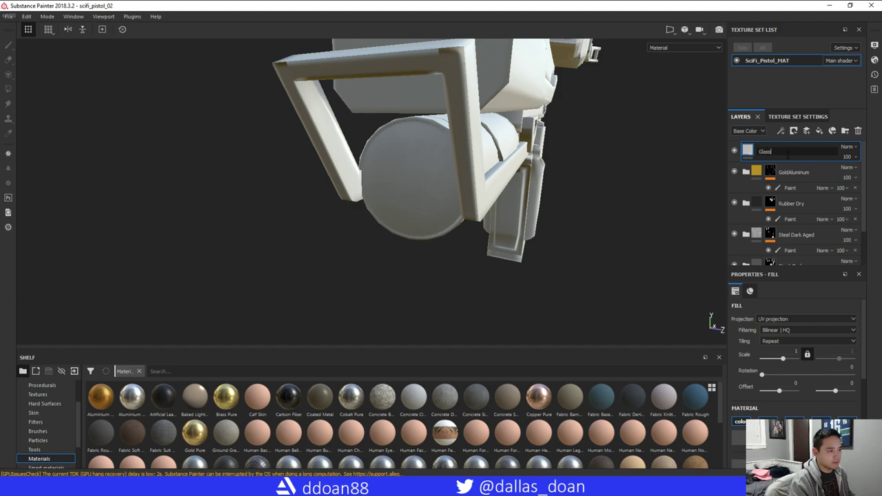
key("Return")
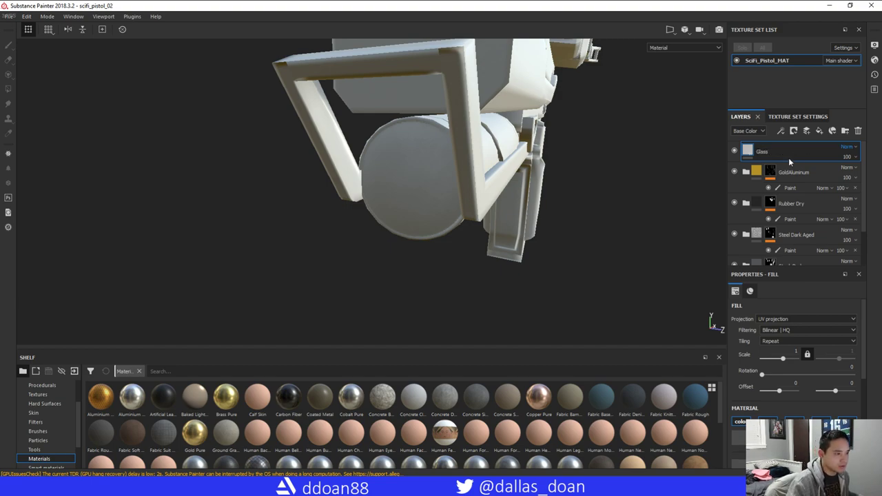
Turn off the height and normal channels of the Glass fill layer
scroll(793, 373, "down", 5)
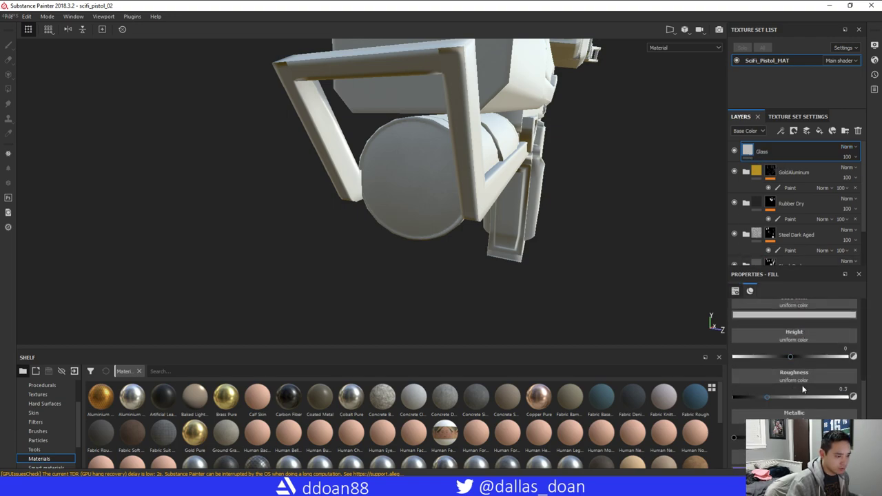
scroll(799, 372, "up", 5)
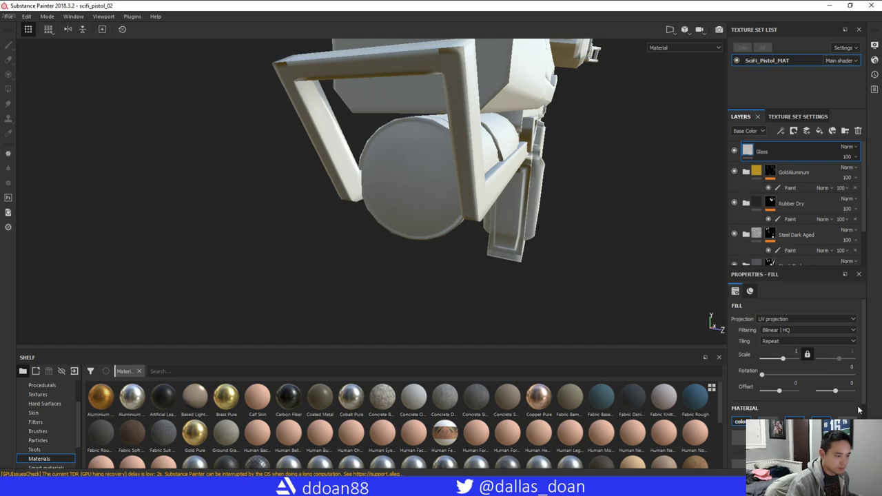
scroll(859, 375, "down", 3)
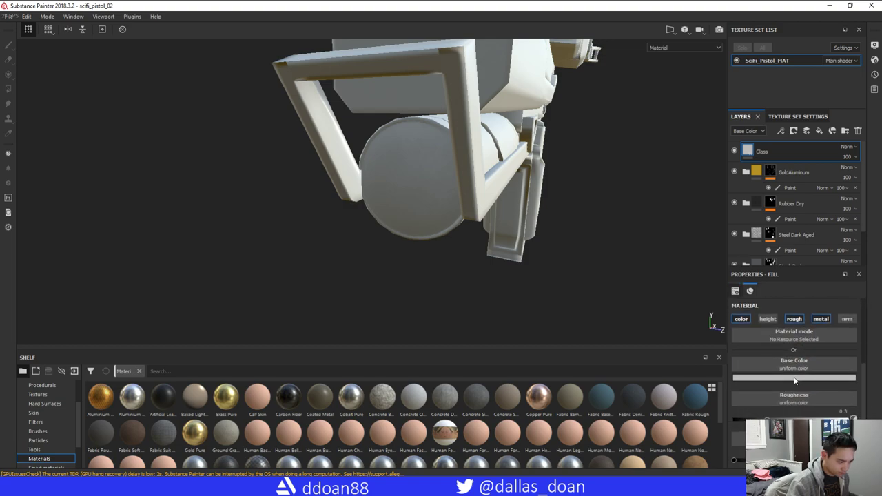
Lighten the Glass layer's base colour to a pale grey and set its roughness to 0
left_click(794, 378)
left_click(756, 412)
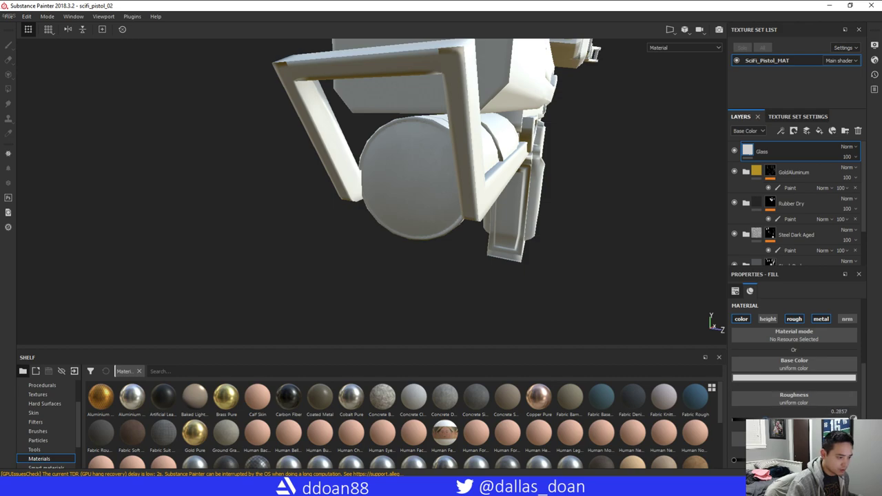
left_click(740, 419)
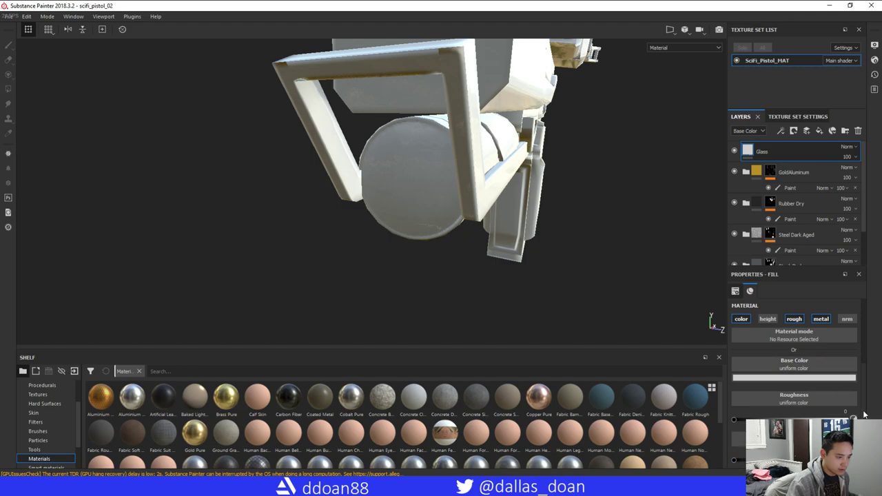
scroll(820, 331, "up", 3)
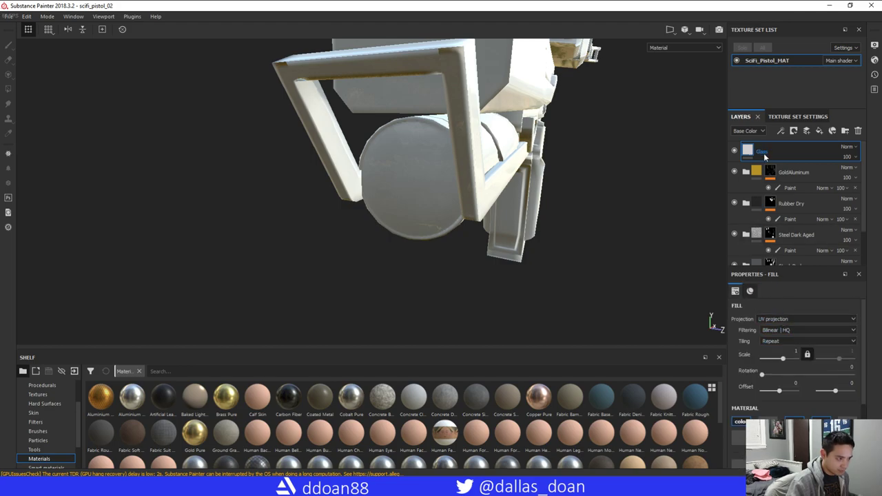
Add a black mask to the Glass layer and put a paint effect on that mask
right_click(767, 154)
left_click(799, 162)
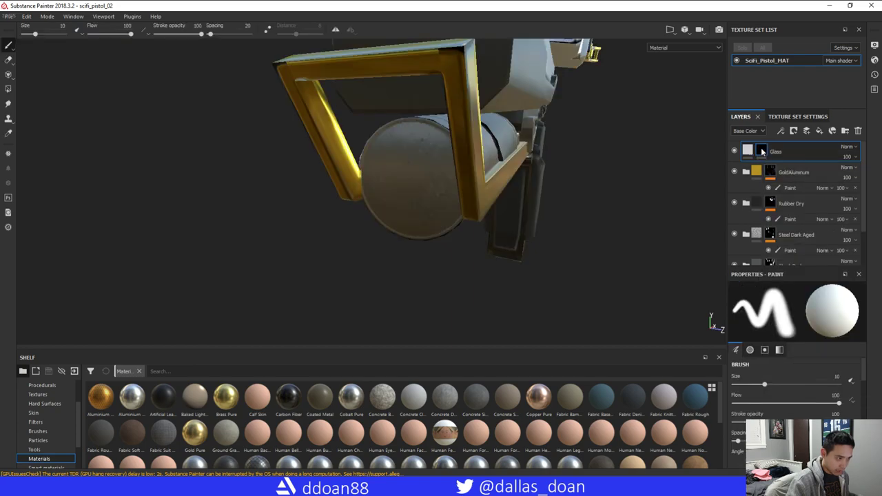
right_click(760, 151)
left_click(792, 322)
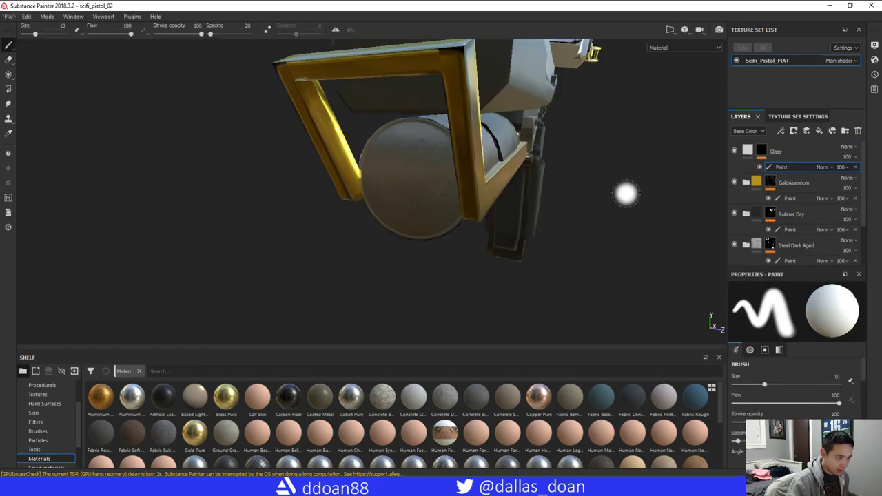
Polygon-fill the round front face of the under-barrel cylinder in the Glass mask, using triangle fill and quad fill
mouse_move(626, 191)
left_mouse_down("alt")
mouse_move(452, 275)
mouse_move(537, 183)
mouse_move(551, 180)
left_mouse_up("alt")
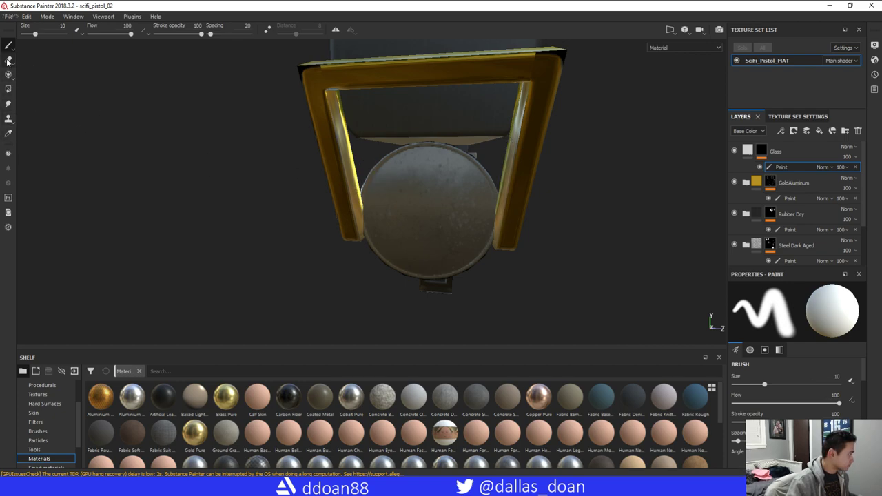
left_click(8, 90)
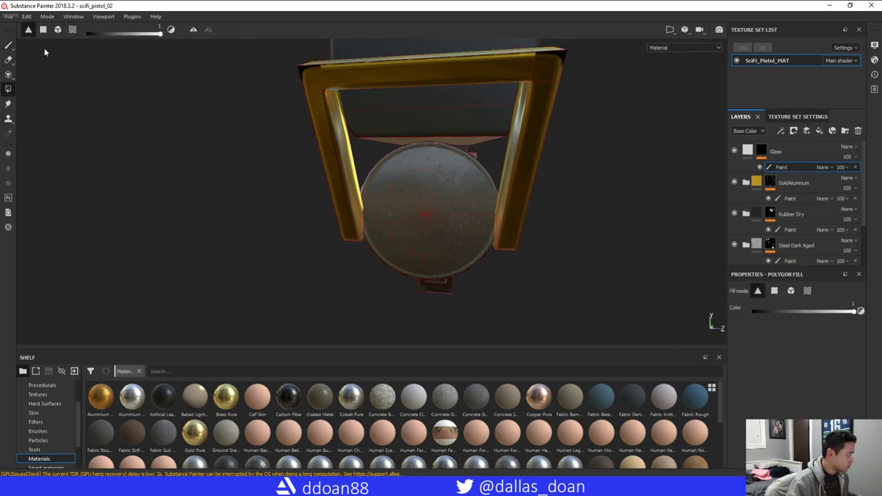
scroll(431, 194, "up", 3)
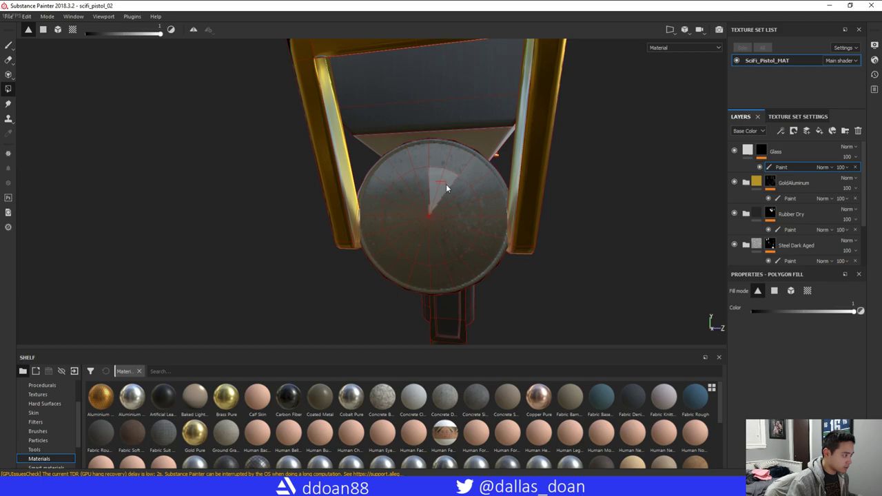
mouse_move(446, 184)
left_mouse_down()
mouse_move(451, 228)
mouse_move(415, 238)
mouse_move(437, 228)
mouse_move(435, 186)
left_mouse_up()
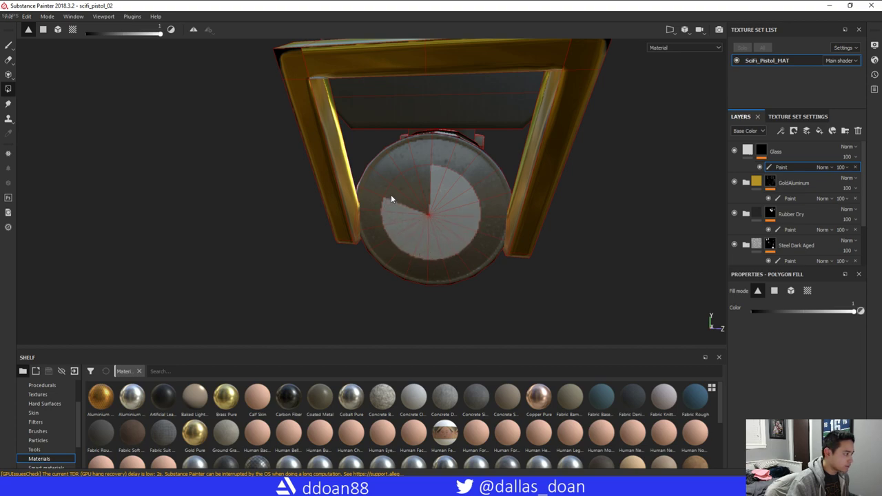
left_click_drag(427, 177, 490, 193, "alt")
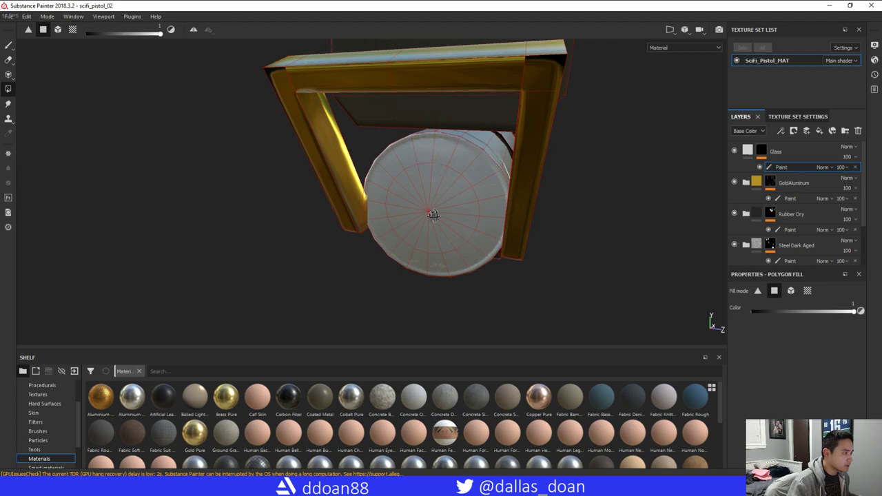
left_click_drag(438, 146, 453, 208, "alt")
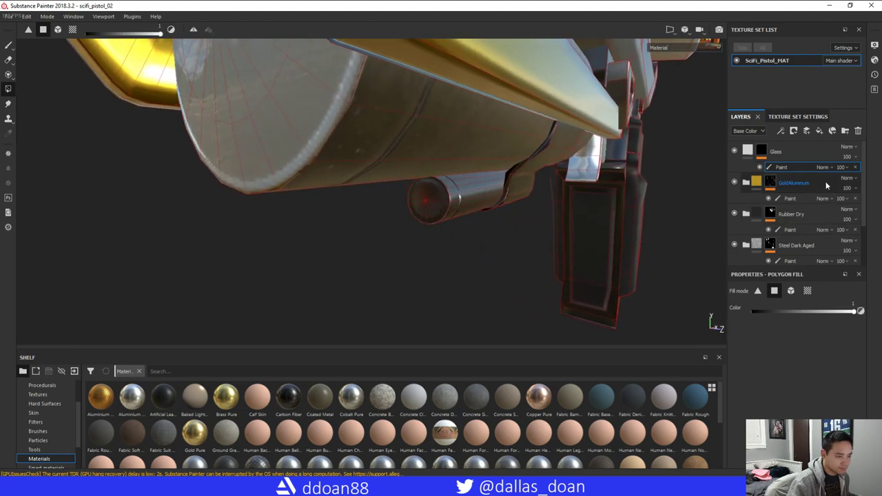
Add a fill layer above Glass and name it RedDot
mouse_move(863, 219)
left_mouse_down()
mouse_move(863, 256)
mouse_move(863, 214)
left_mouse_up()
key("Return")
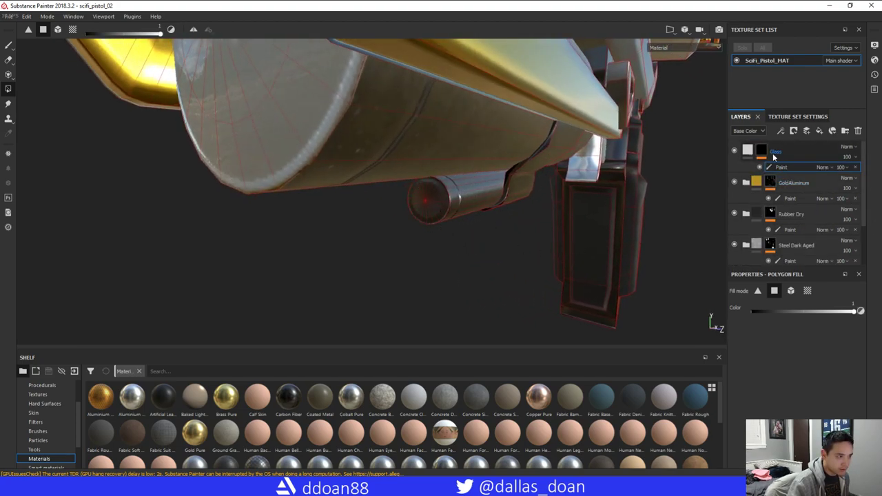
left_click(818, 130)
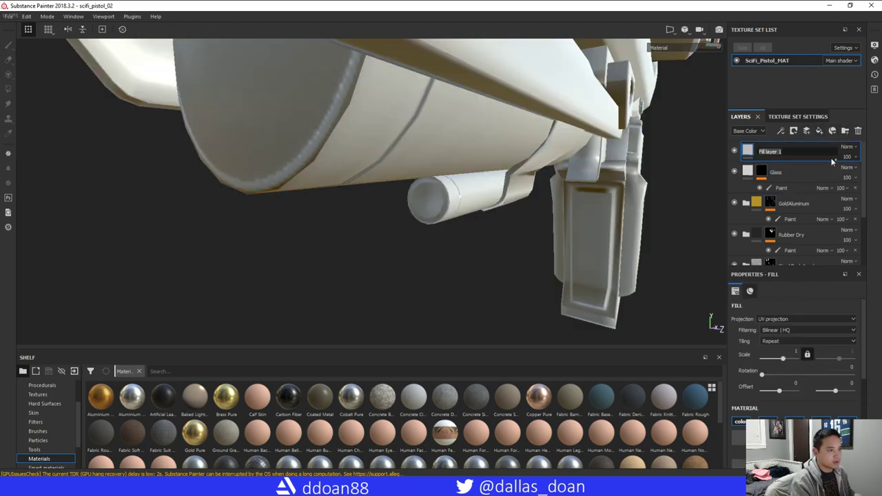
type("RedDot")
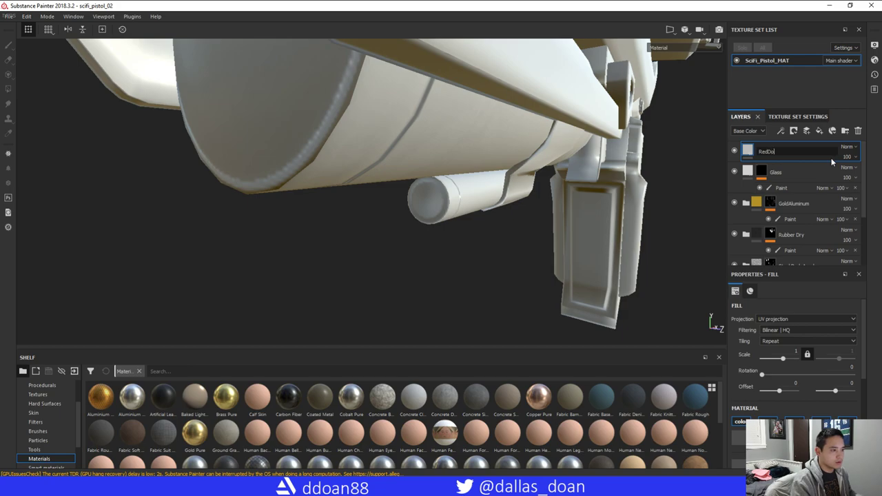
key("Return")
Add a black mask with a paint effect to the RedDot layer
right_click(786, 155)
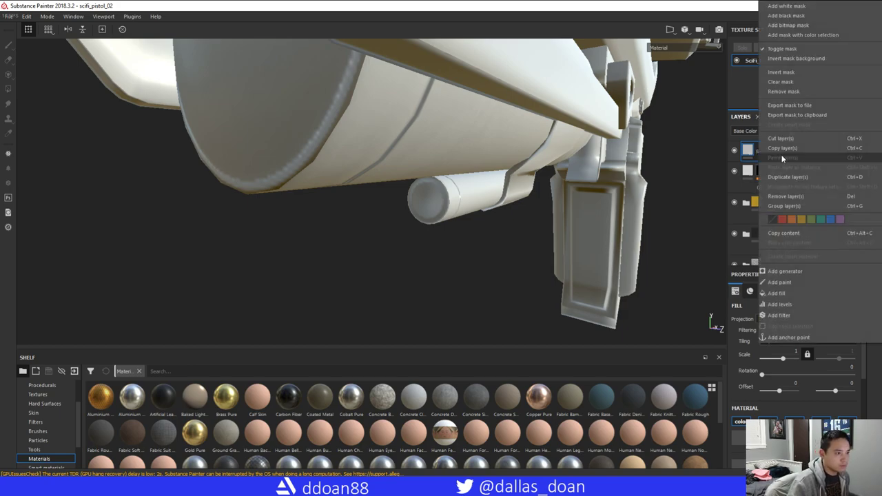
left_click(797, 17)
right_click(762, 152)
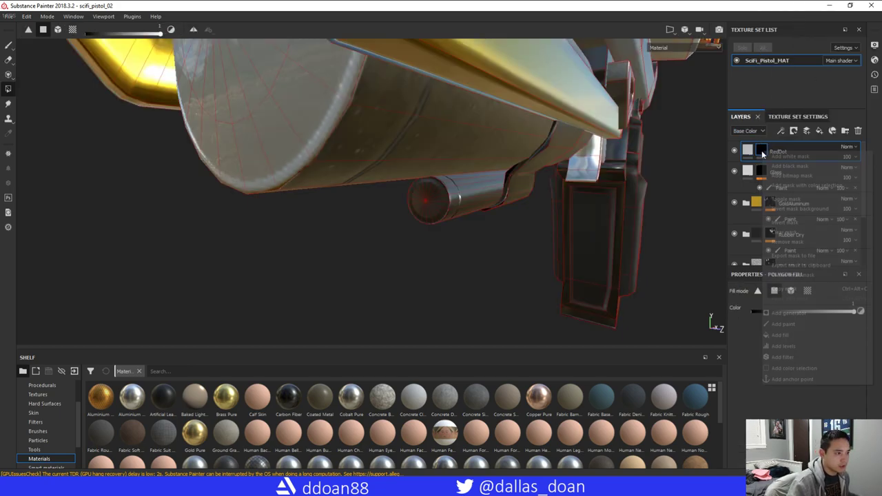
left_click(792, 324)
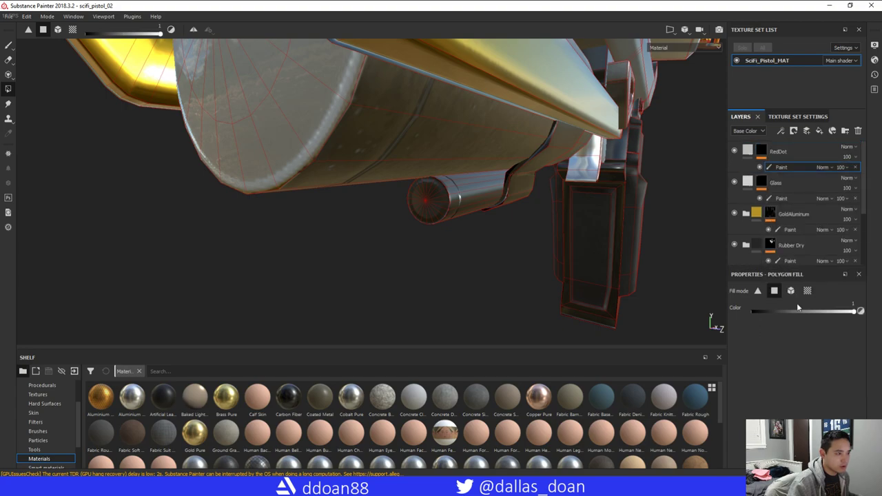
Turn off the height, normal and metallic channels of the RedDot fill layer
left_click(751, 152)
scroll(819, 365, "down", 2)
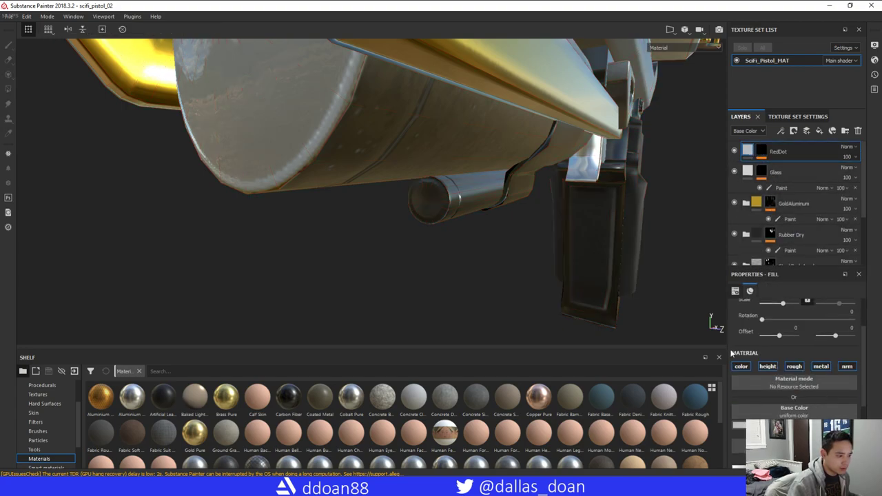
left_click(768, 366)
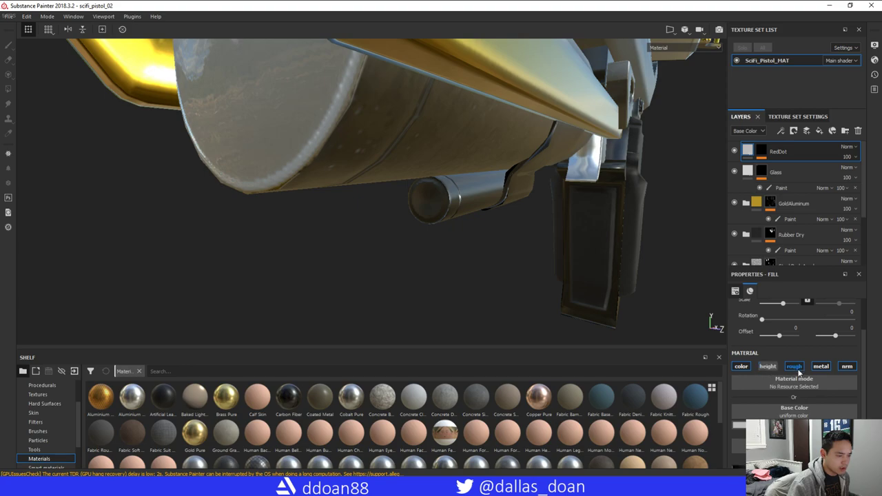
left_click(846, 366)
scroll(820, 379, "down", 2)
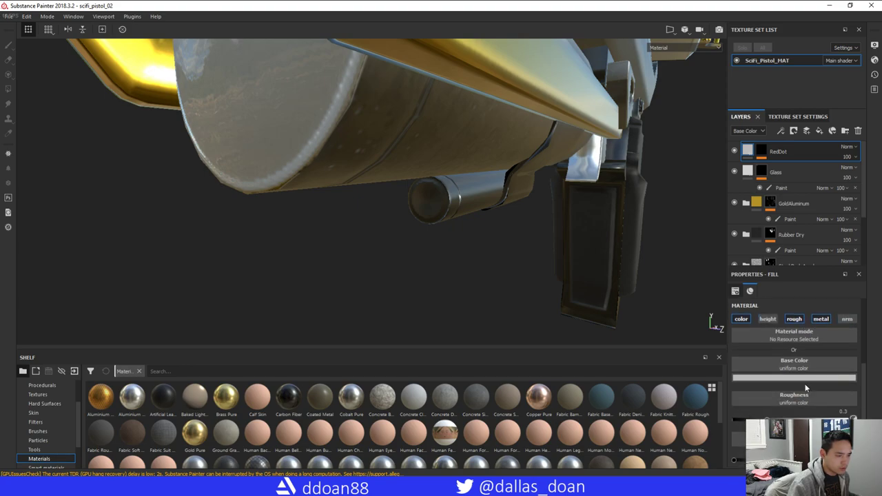
scroll(826, 323, "up", 2)
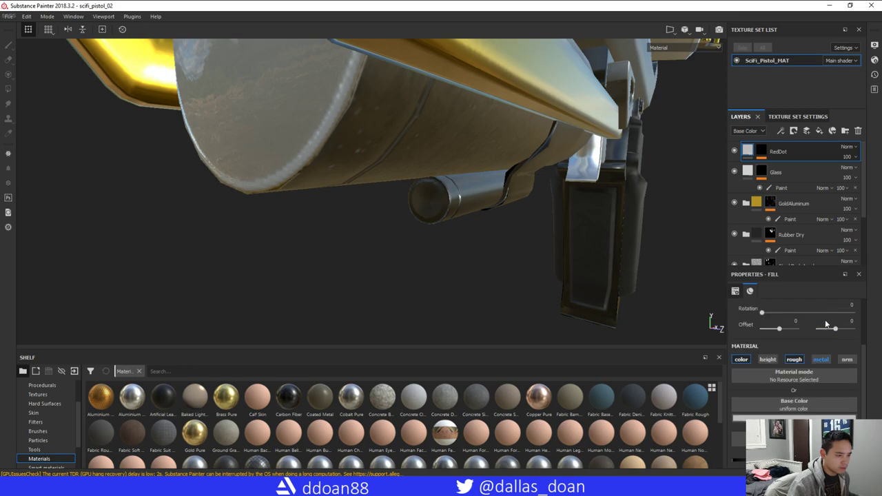
Set the RedDot layer's roughness to 0 and its base colour to bright red
scroll(860, 399, "down", 2)
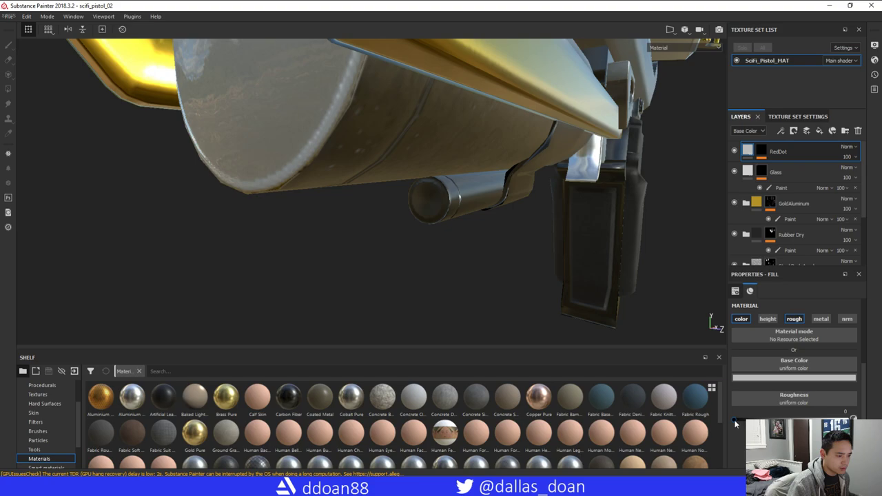
left_click(774, 378)
left_click(802, 413)
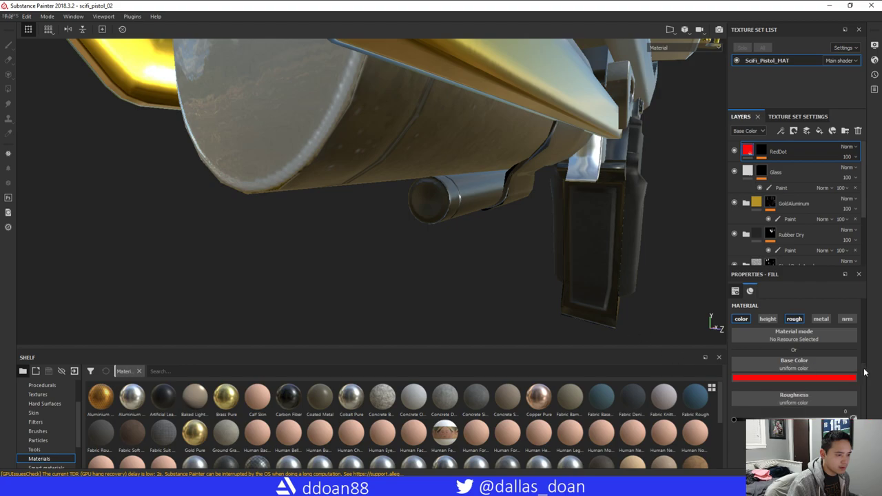
Activate the RedDot mask's paint effect and shrink the paint brush to 3.11 over the small lower cylinder's front end
left_click(762, 150)
key("4")
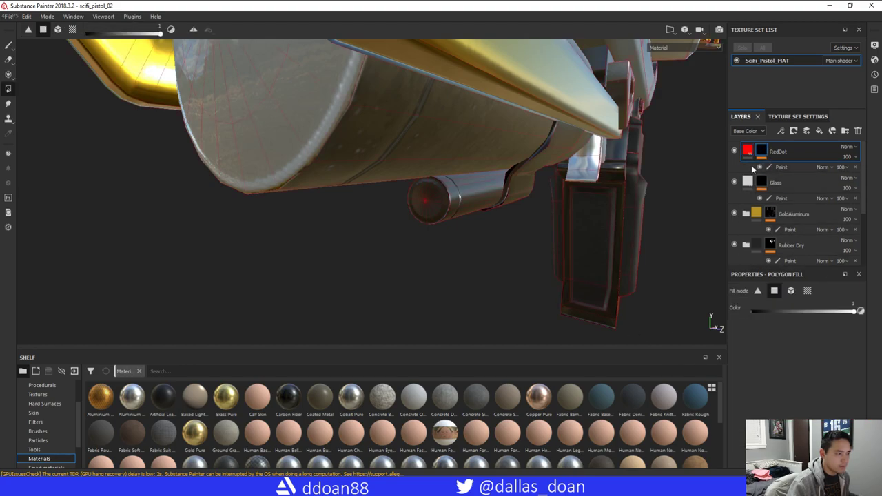
left_click(753, 168)
key("1")
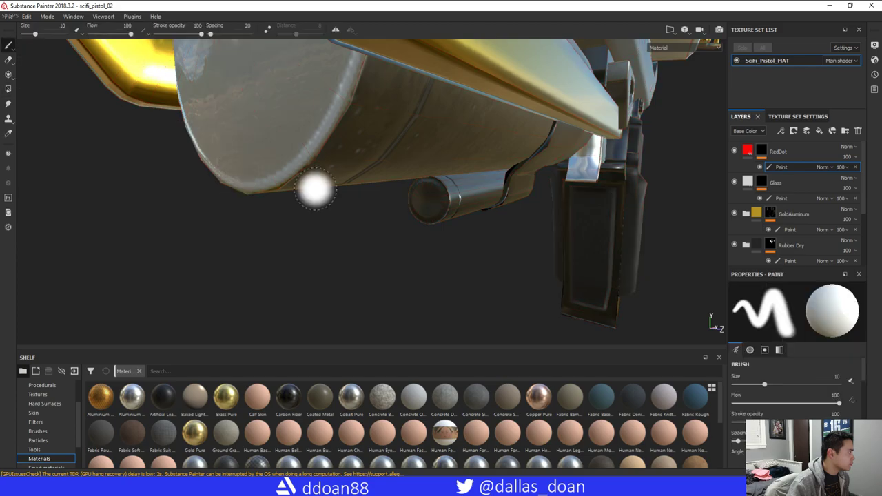
scroll(427, 206, "up", 5)
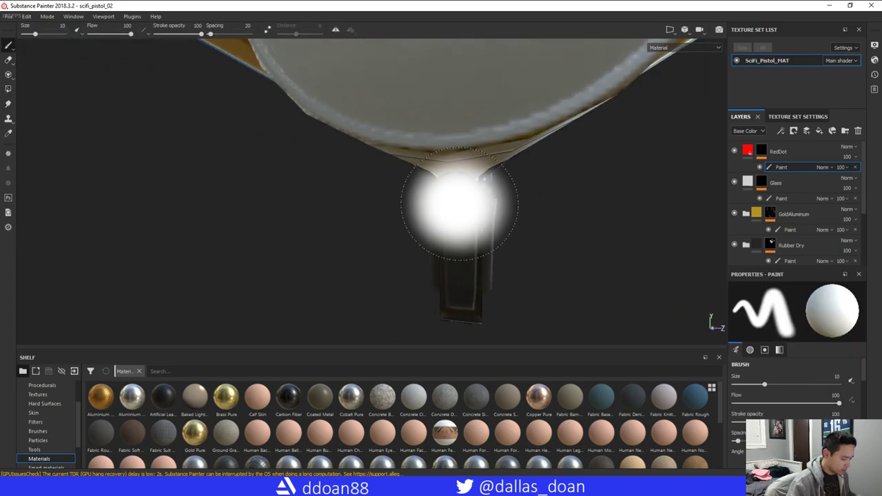
right_click_drag(449, 204, 453, 197, "ctrl")
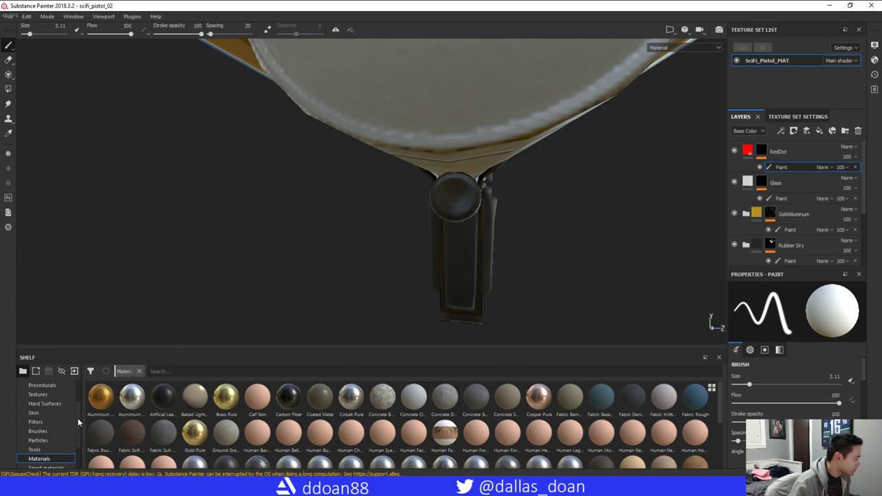
Choose the Basic Hard brush preset from the brush library
scroll(42, 420, "up", 3)
left_click(36, 403)
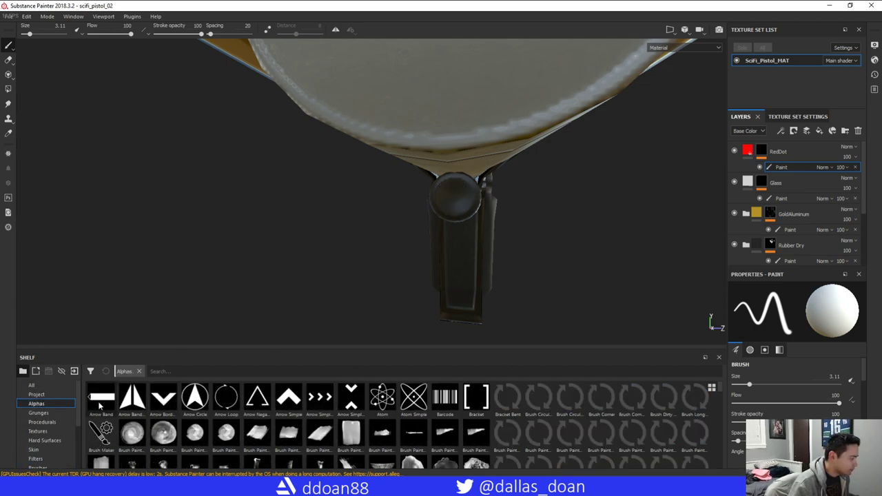
left_click(51, 395)
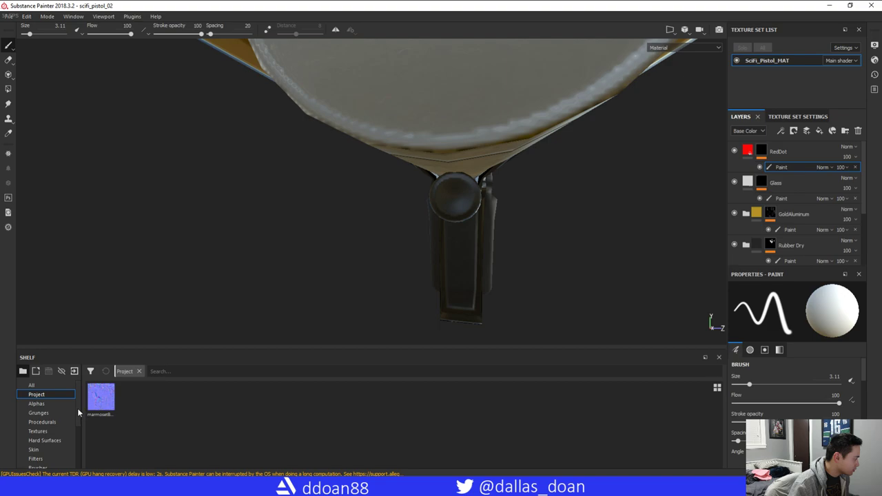
left_click(50, 432)
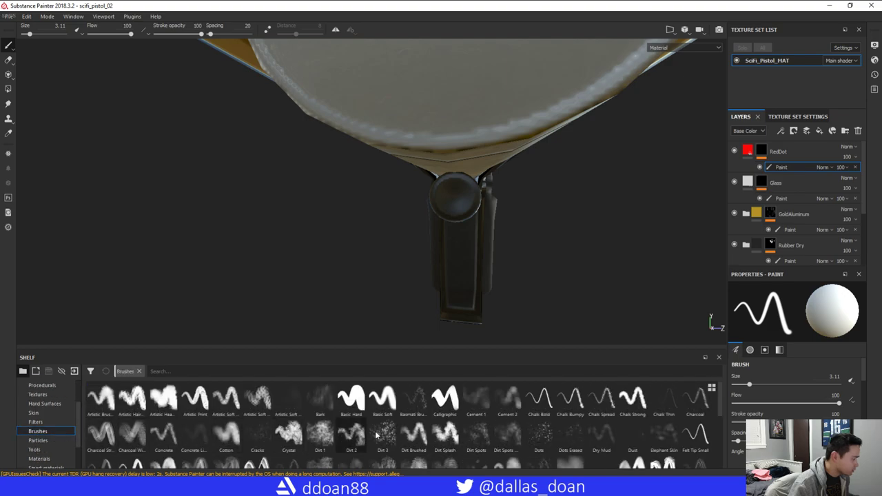
left_click(352, 400)
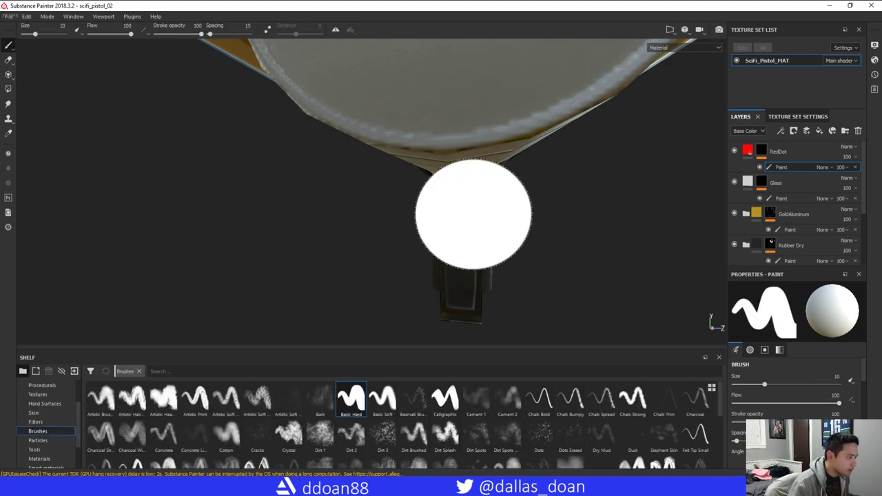
Reduce the brush size to 3.1 and paint the front face of the small lower cylinder in the RedDot mask
key("bracketleft")
key("bracketleft")
key("bracketleft")
key("bracketleft")
key("bracketleft")
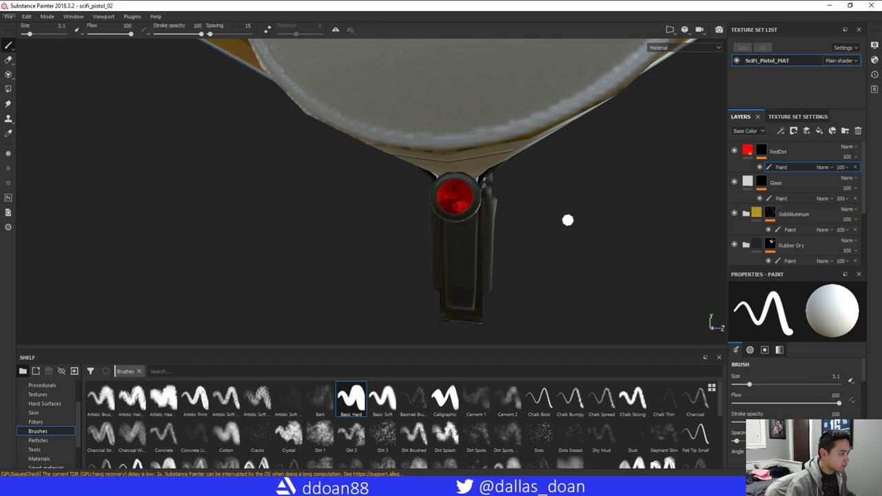
left_click_drag(567, 220, 422, 252, "alt")
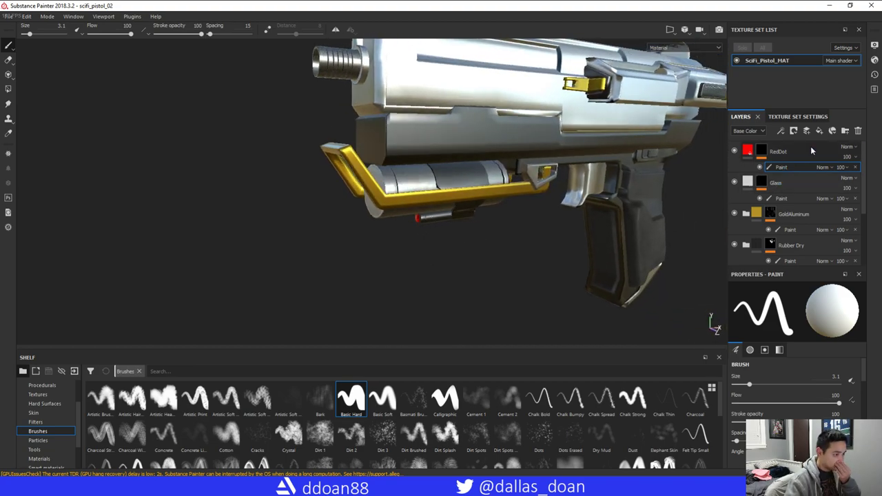
Replace the Glass layer's mask with a fresh black mask carrying a new paint effect, facing the under-barrel cylinder's front
mouse_move(476, 209)
left_mouse_down("alt")
mouse_move(480, 219)
mouse_move(516, 214)
mouse_move(553, 238)
mouse_move(538, 237)
mouse_move(502, 193)
mouse_move(500, 209)
left_mouse_up("alt")
left_click(781, 198)
scroll(450, 170, "up", 3)
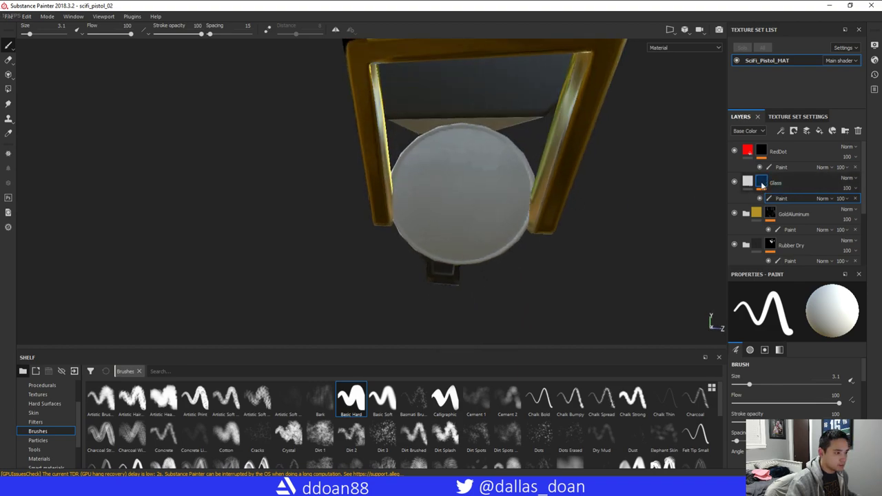
right_click(763, 184)
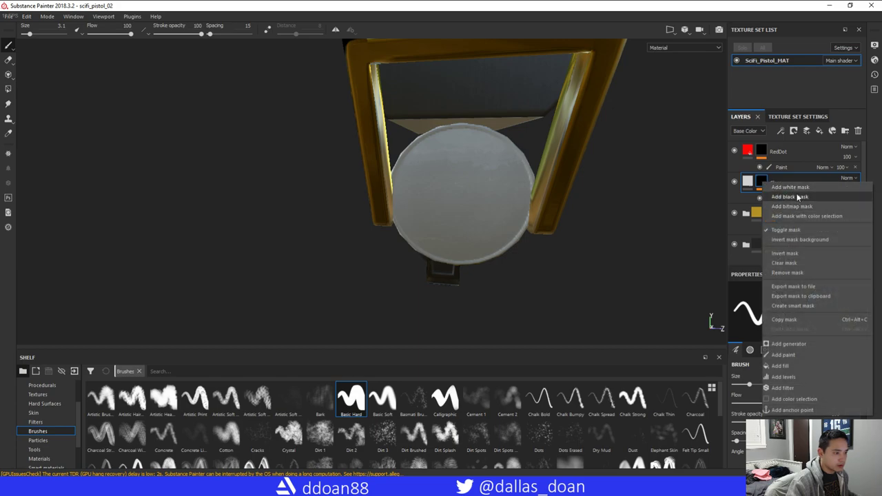
left_click(795, 197)
right_click(762, 184)
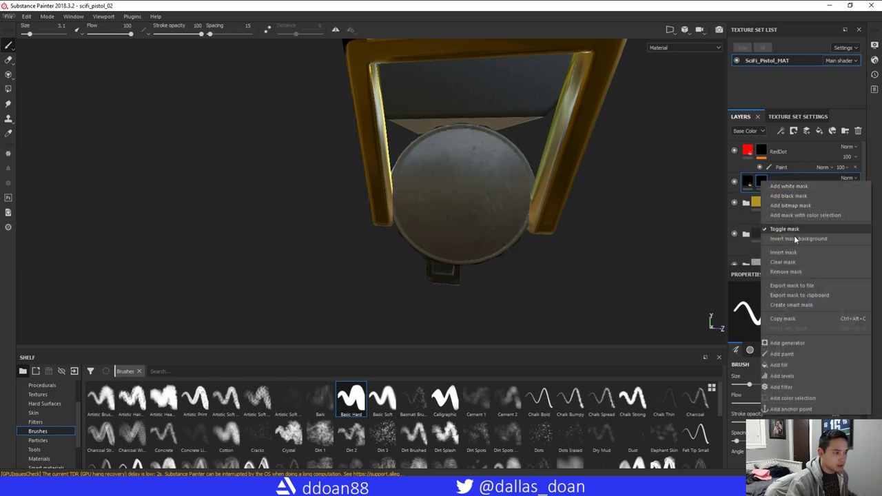
left_click(794, 355)
left_click(762, 183)
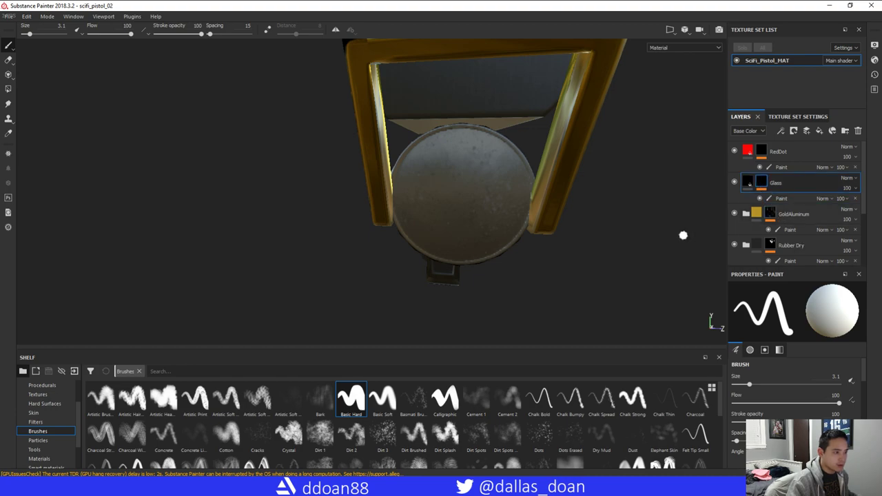
mouse_move(576, 244)
left_mouse_down("alt")
mouse_move(555, 262)
mouse_move(533, 260)
mouse_move(475, 231)
left_mouse_up("alt")
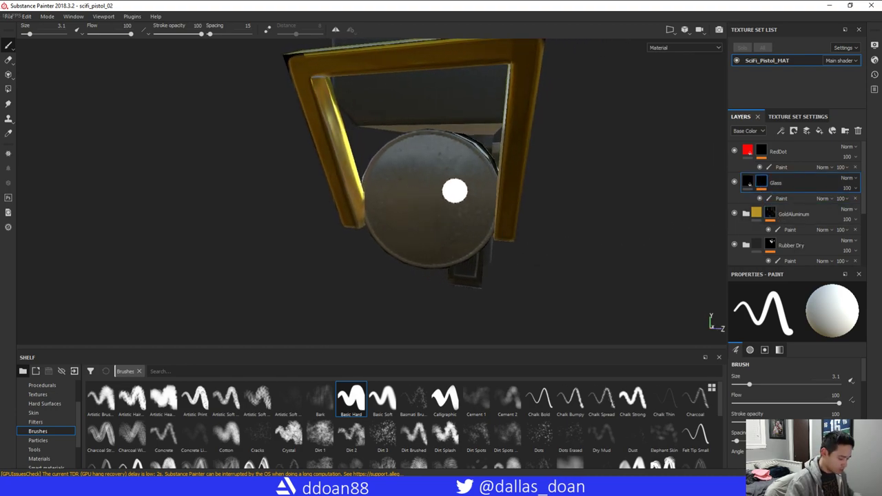
Enlarge the brush to 17.26 and paint the under-barrel cylinder's front face in the Glass mask
key("bracketright")
key("bracketright")
key("bracketright")
key("bracketright")
key("bracketright")
key("bracketright")
key("bracketright")
key("bracketright")
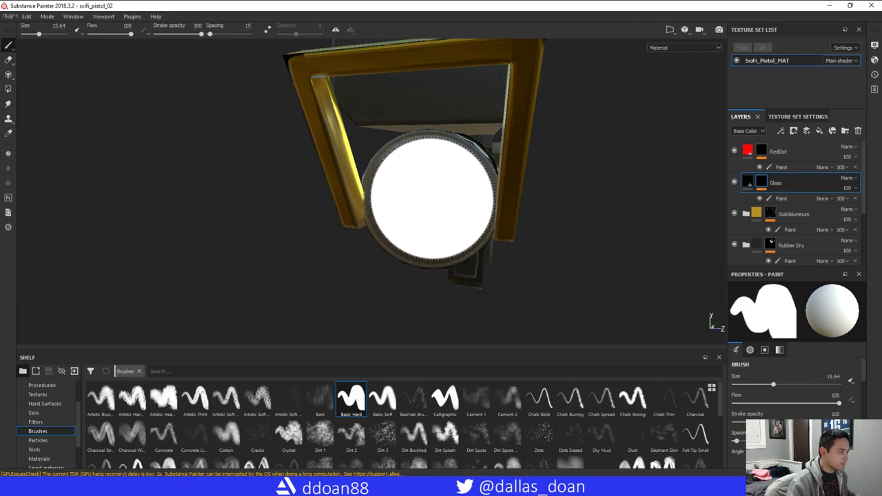
mouse_move(559, 216)
left_mouse_down("alt")
mouse_move(599, 215)
mouse_move(437, 202)
left_mouse_up("alt")
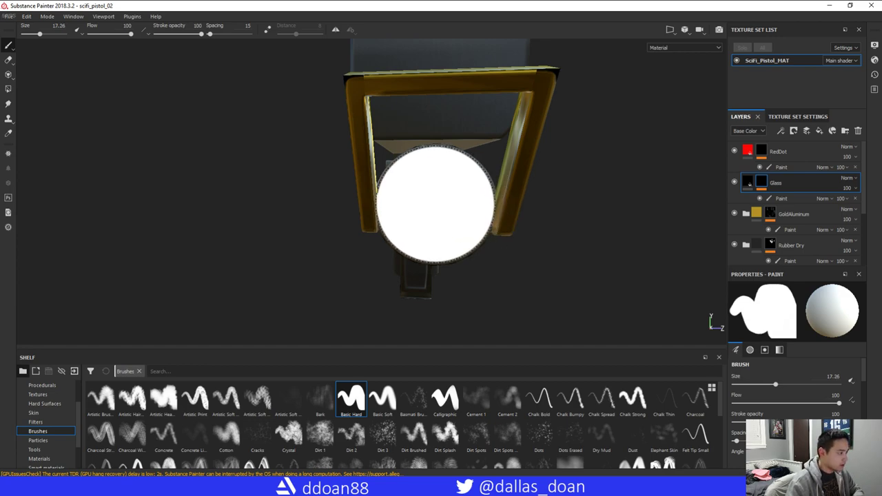
mouse_move(593, 203)
left_mouse_down("alt")
mouse_move(531, 212)
mouse_move(537, 221)
mouse_move(572, 213)
mouse_move(540, 218)
mouse_move(541, 203)
left_mouse_up("alt")
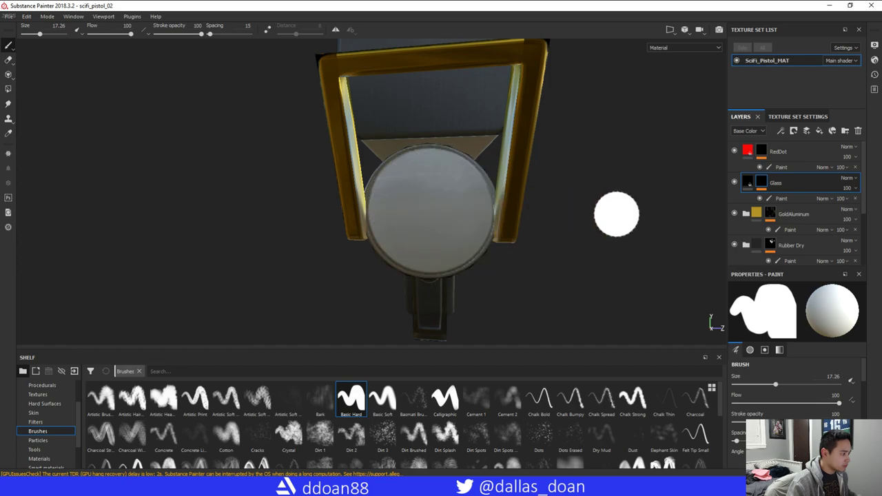
Inspect the painted glass front, the Glass layer and the pistol's side for parts still needing another material
mouse_move(617, 211)
left_mouse_down("alt")
mouse_move(374, 222)
mouse_move(374, 229)
mouse_move(379, 191)
mouse_move(345, 216)
mouse_move(354, 227)
mouse_move(408, 198)
left_mouse_up("alt")
scroll(445, 218, "up", 5)
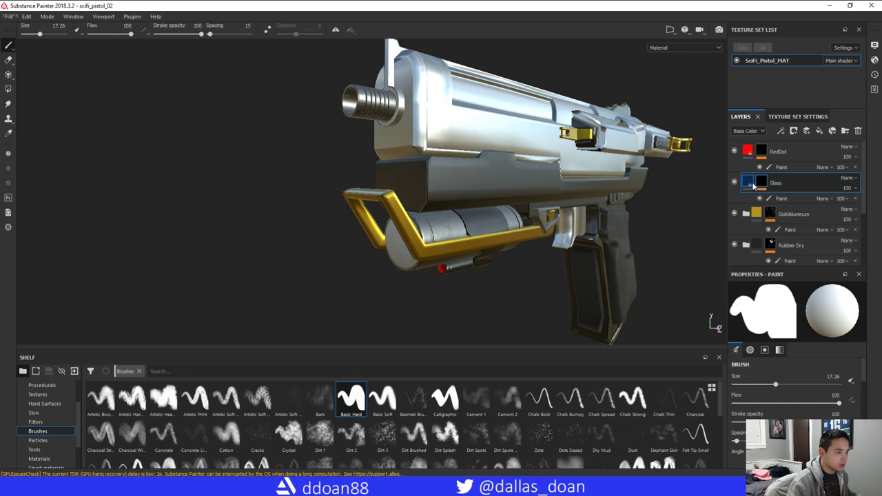
left_click(749, 184)
left_click(766, 193)
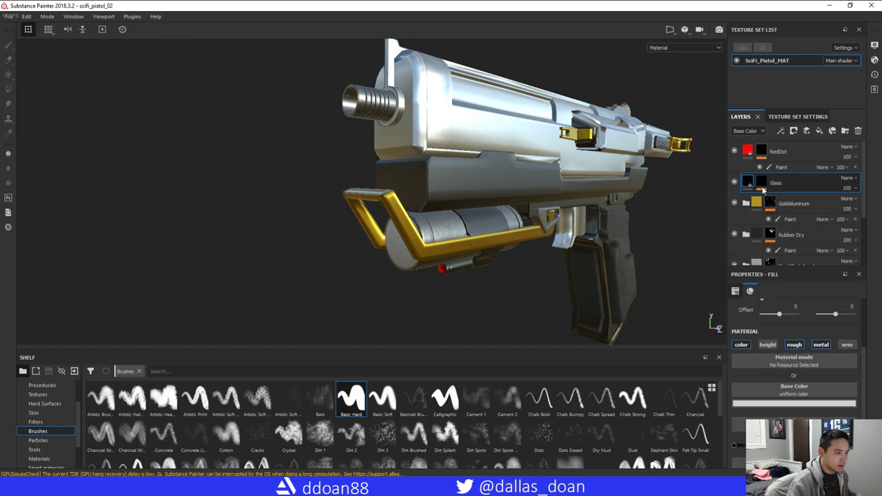
mouse_move(488, 224)
left_mouse_down("alt")
mouse_move(475, 242)
mouse_move(386, 207)
left_mouse_up("alt")
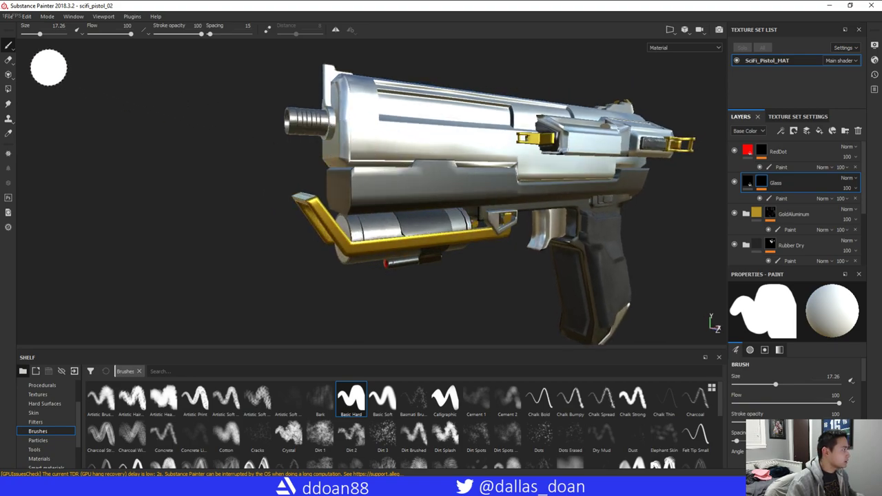
mouse_move(344, 141)
left_mouse_down("alt")
mouse_move(344, 167)
mouse_move(318, 180)
mouse_move(309, 152)
left_mouse_up("alt")
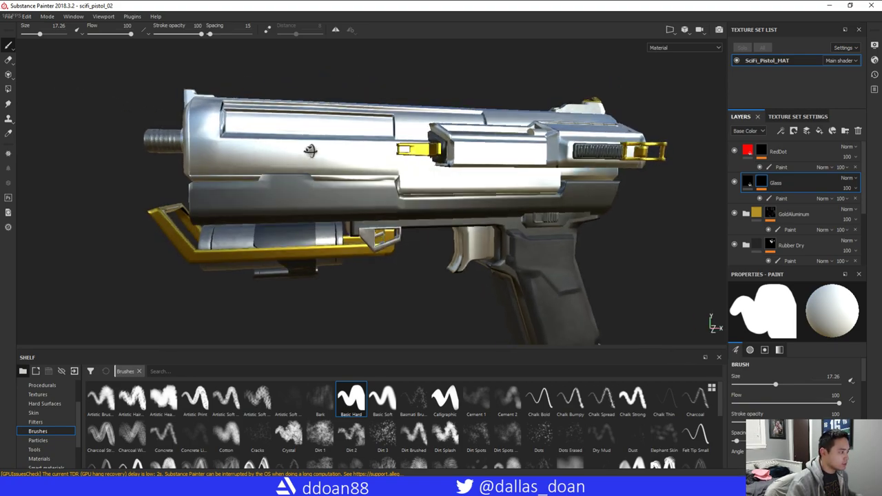
middle_click_drag(365, 196, 404, 173, "alt")
mouse_move(403, 172)
left_mouse_down("alt")
mouse_move(425, 222)
mouse_move(457, 203)
mouse_move(423, 217)
mouse_move(494, 200)
mouse_move(335, 190)
mouse_move(346, 181)
mouse_move(404, 184)
mouse_move(384, 172)
left_mouse_up("alt")
scroll(410, 187, "up", 3)
scroll(410, 187, "up", 2)
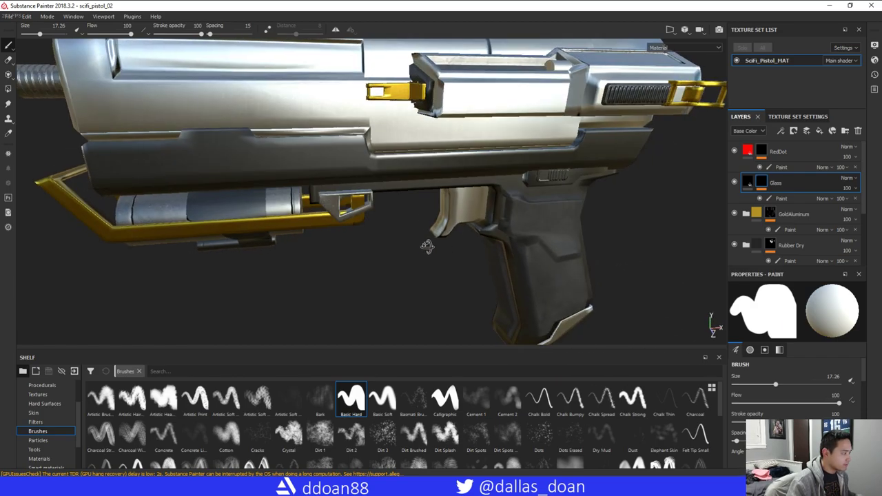
mouse_move(391, 185)
left_mouse_down("alt")
mouse_move(469, 184)
mouse_move(500, 199)
mouse_move(469, 189)
mouse_move(476, 168)
left_mouse_up("alt")
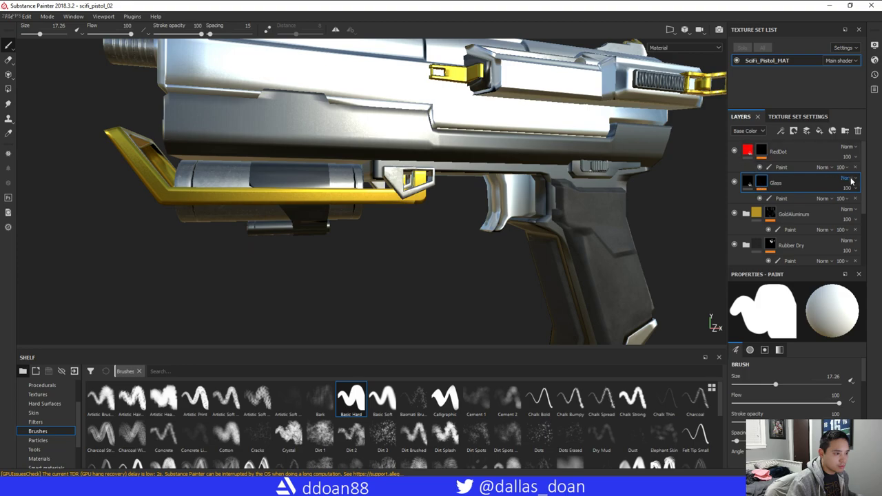
Activate the Steel Dark Aged mask's paint effect and set Polygon Fill to mesh mode with colour 0
scroll(857, 228, "down", 3)
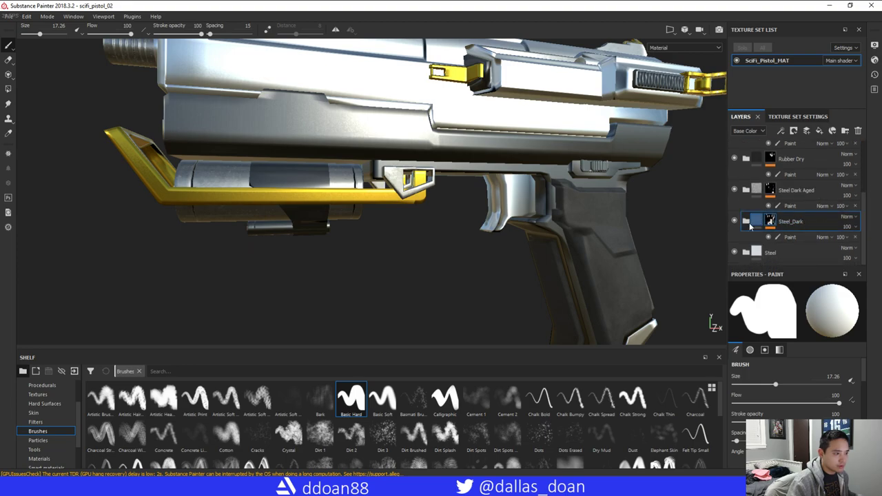
left_click(734, 221)
left_click(733, 221)
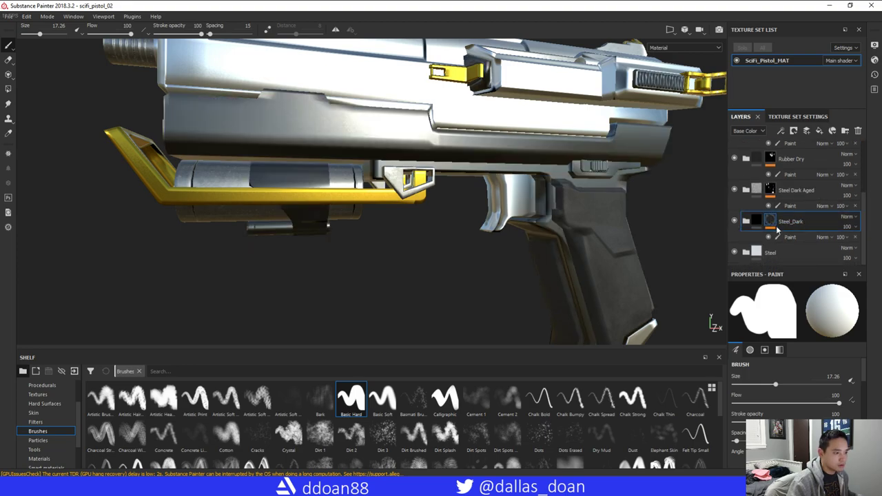
middle_click_drag(499, 200, 502, 203, "alt")
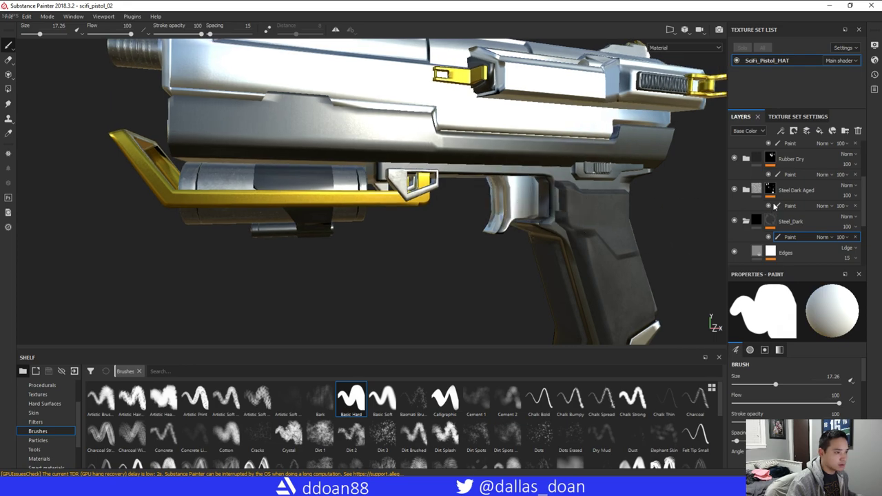
left_click(745, 189)
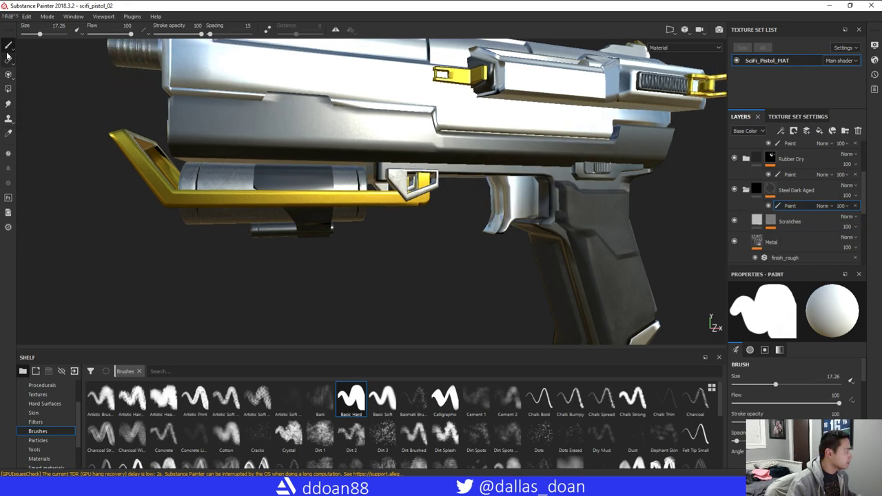
left_click(8, 89)
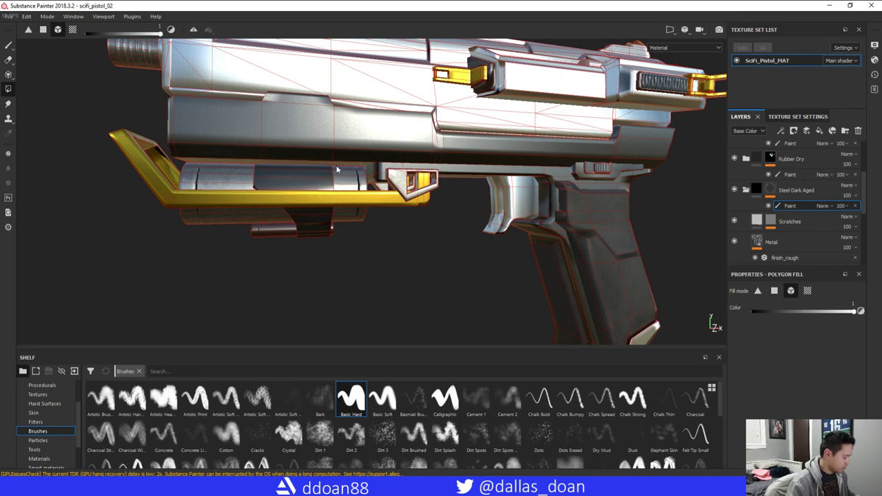
key("x")
left_click_drag(440, 199, 514, 187, "alt")
scroll(474, 174, "up", 3)
scroll(450, 200, "down", 5)
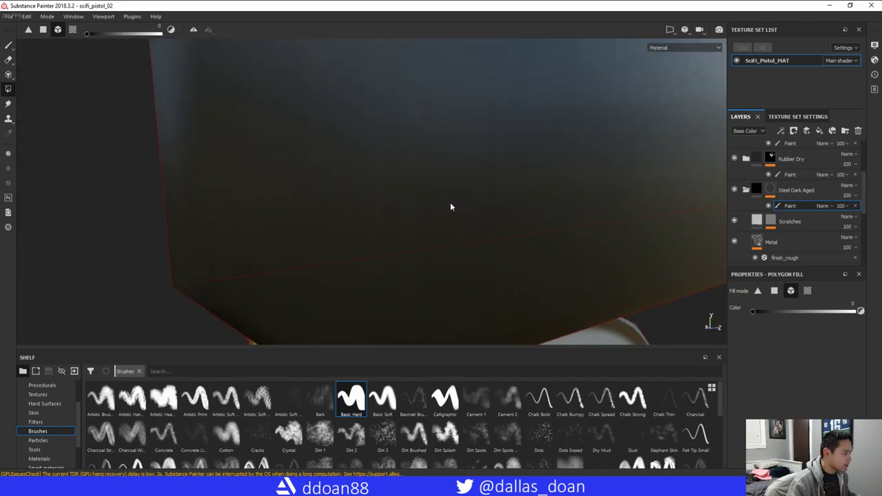
left_click_drag(371, 186, 420, 182, "alt")
scroll(823, 222, "down", 3)
scroll(799, 219, "up", 2)
Activate the Steel_Dark mask's paint effect, set the fill colour to 1 and fill the small bracket ahead of the trigger
left_click(768, 215)
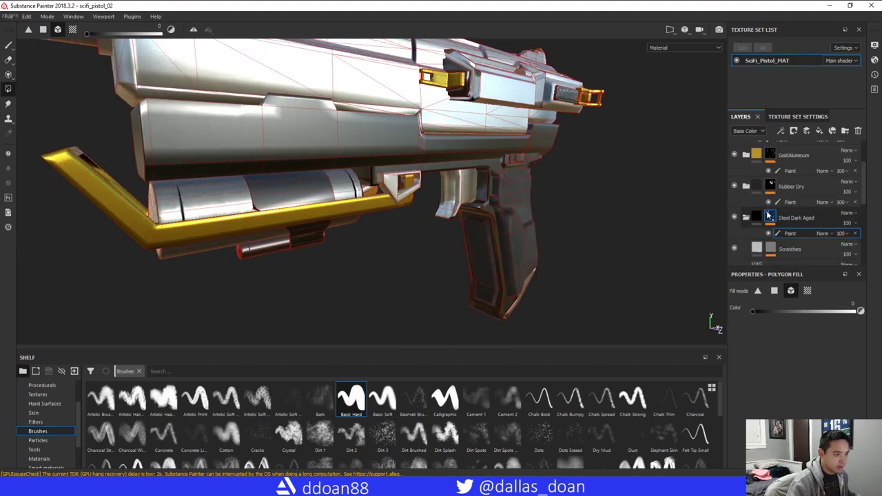
left_click(748, 218)
scroll(758, 206, "down", 2)
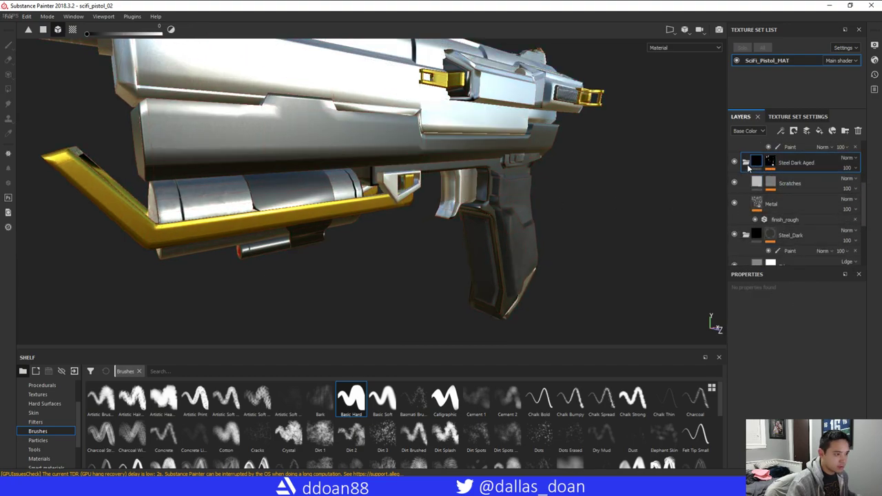
left_click(763, 198)
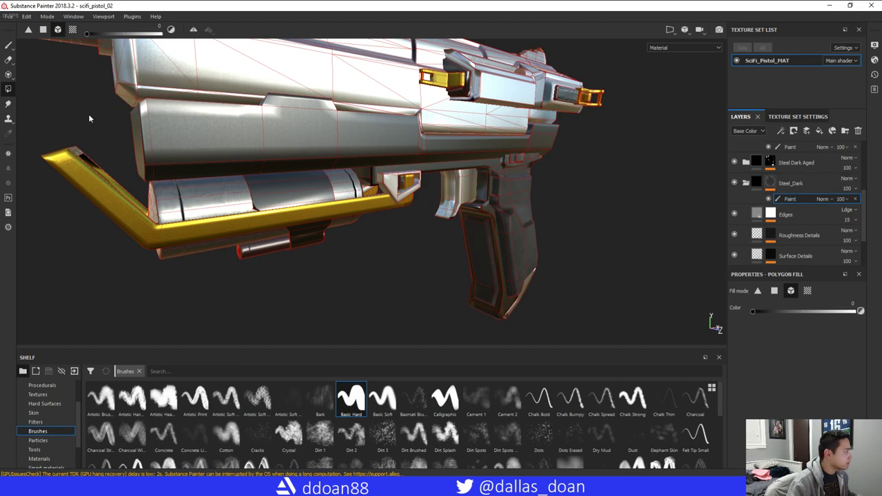
right_click_drag(321, 179, 386, 217, "alt")
left_click_drag(386, 216, 202, 144, "alt")
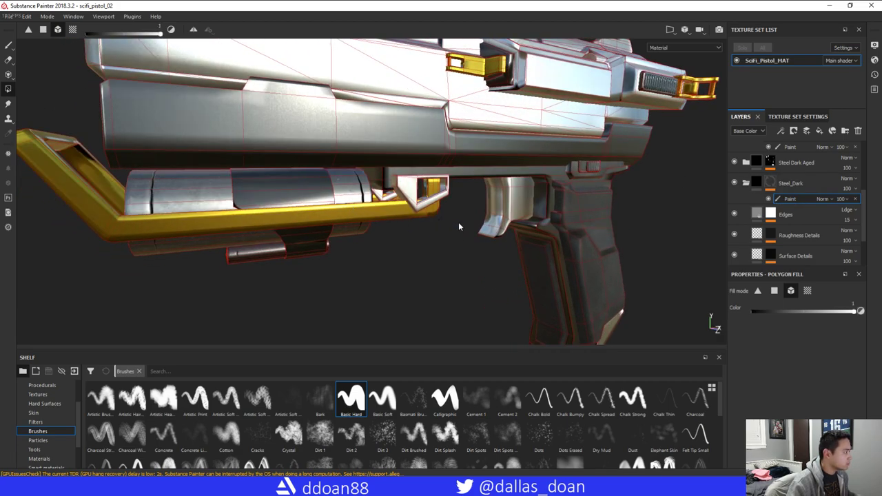
left_click_drag(458, 226, 523, 207, "alt")
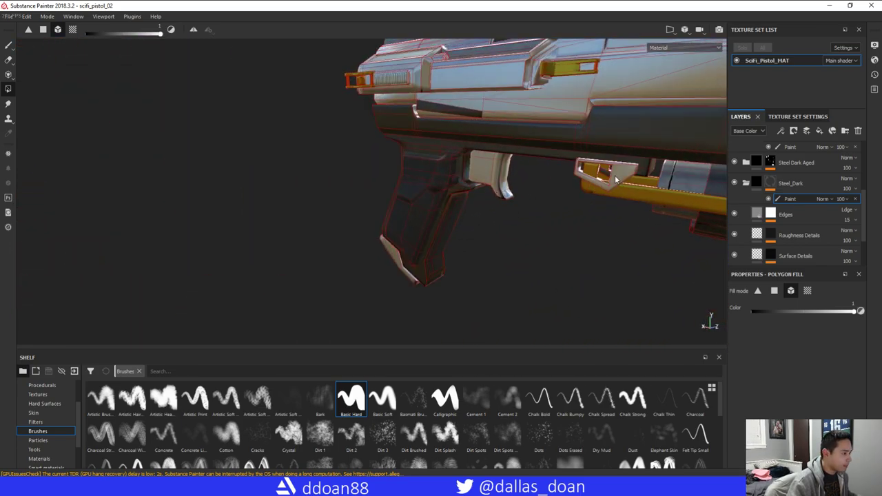
left_click_drag(617, 180, 528, 215, "alt")
scroll(382, 246, "up", 3)
Check the Steel Dark Aged folder and activate its mask's paint effect, facing the ejection port
left_click(800, 167)
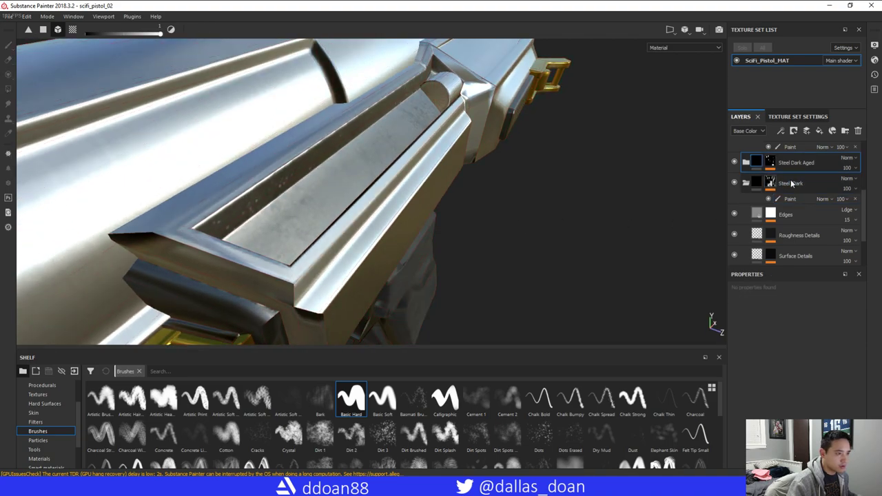
scroll(792, 184, "up", 1)
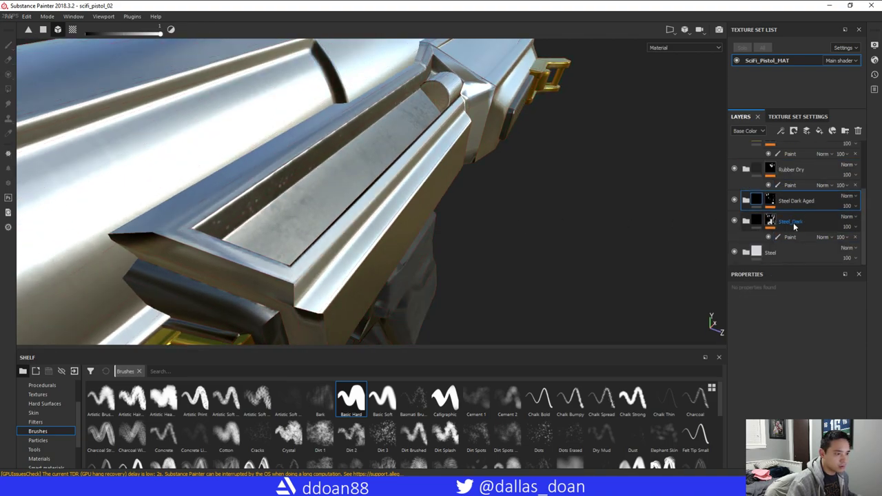
left_click(744, 202)
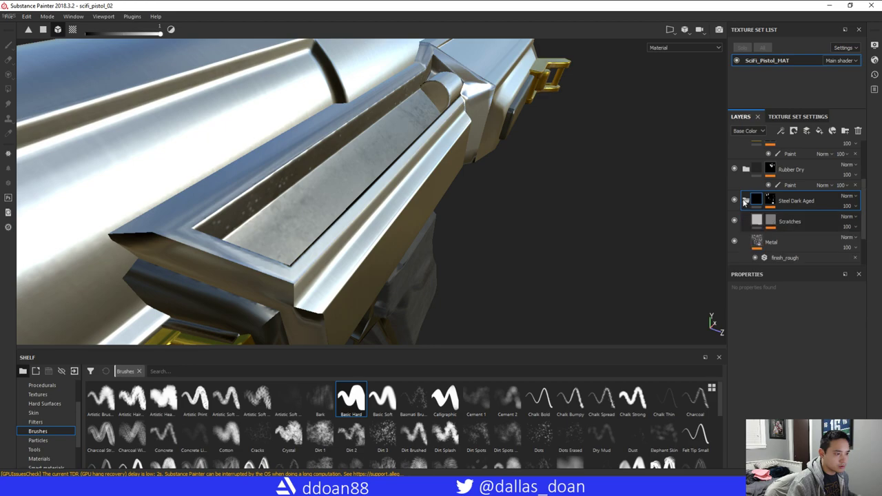
left_click(744, 204)
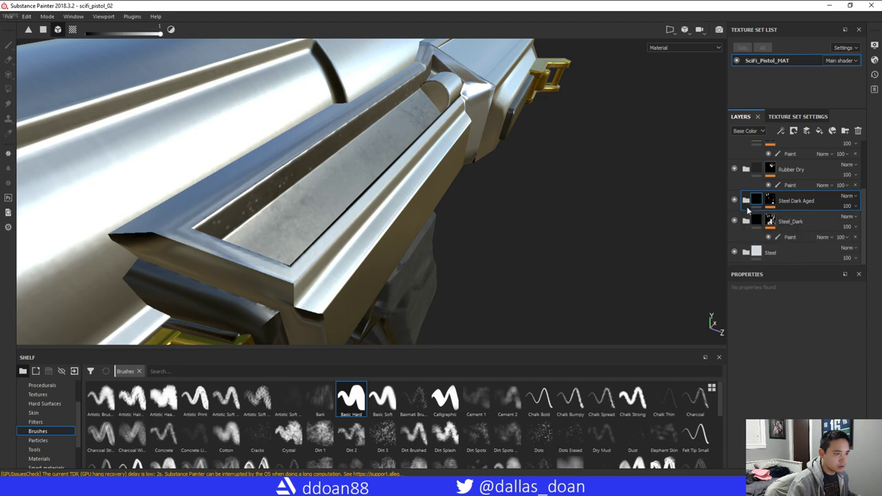
left_click(745, 200)
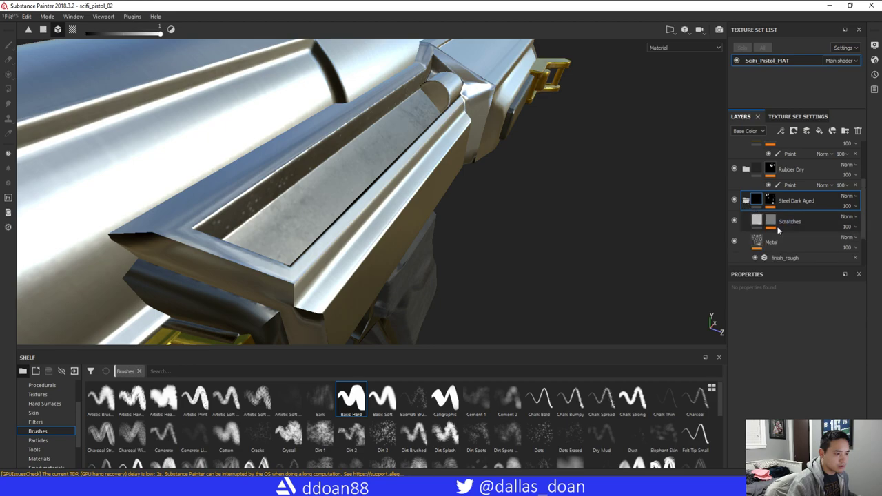
left_click(745, 201)
left_click(770, 200)
left_click(792, 216)
Remove the ejection port's inner walls from the Steel Dark Aged mask using quad fill mode with colour 0
left_click_drag(496, 199, 421, 186, "alt")
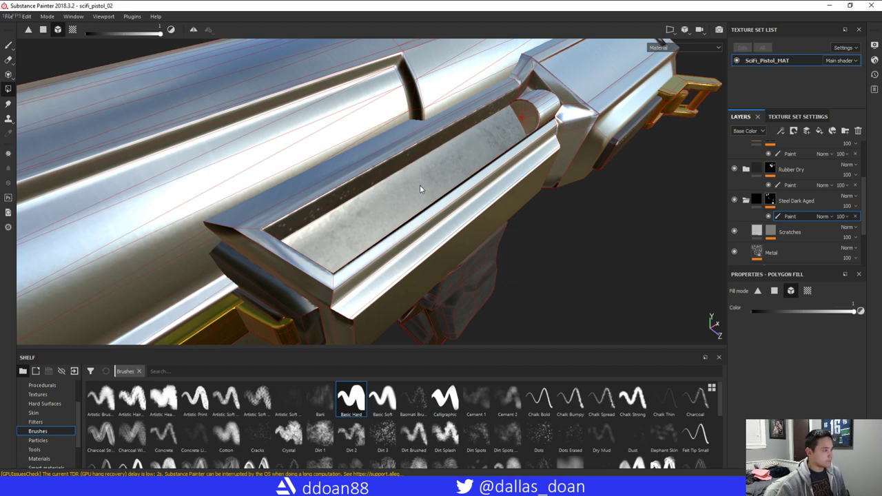
left_click_drag(317, 175, 276, 166, "alt")
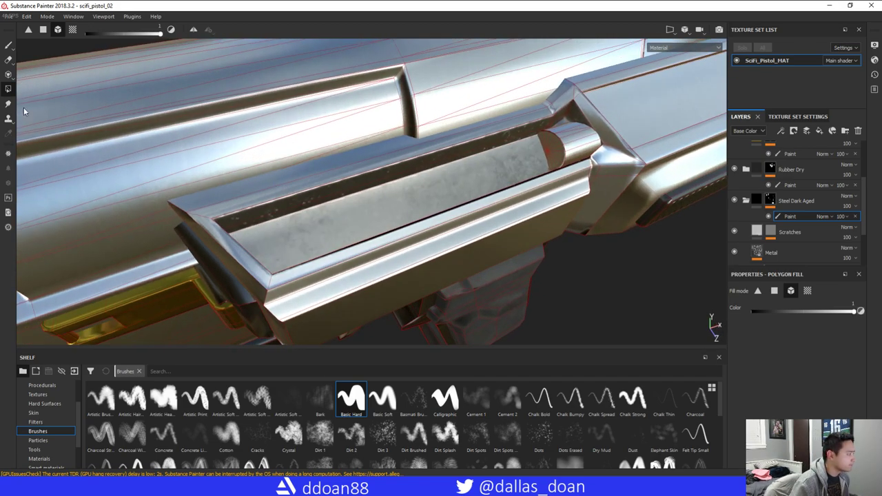
left_click_drag(348, 190, 363, 170, "alt")
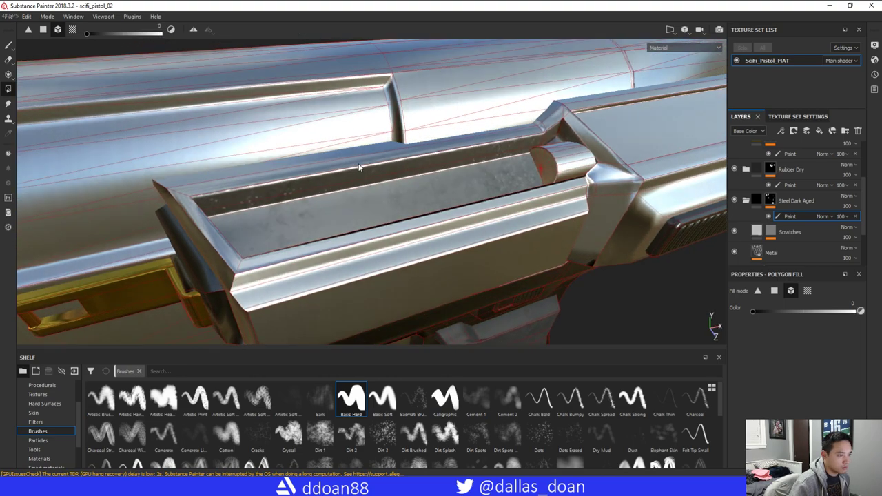
left_click_drag(160, 33, 60, 49)
left_click(43, 29)
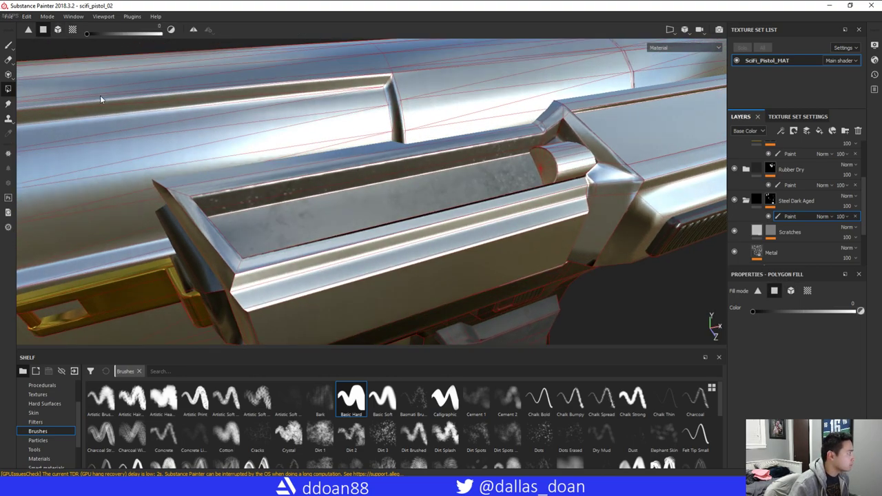
left_click_drag(100, 95, 503, 131, "alt")
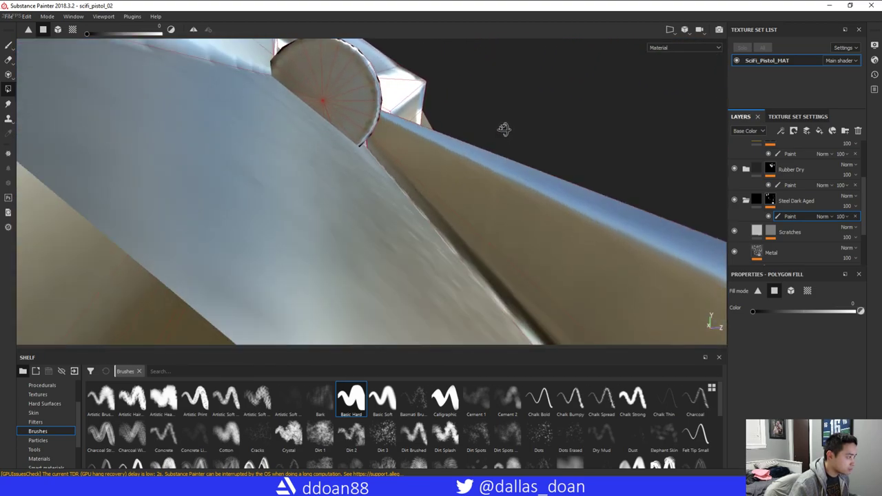
left_click_drag(407, 164, 534, 188, "alt")
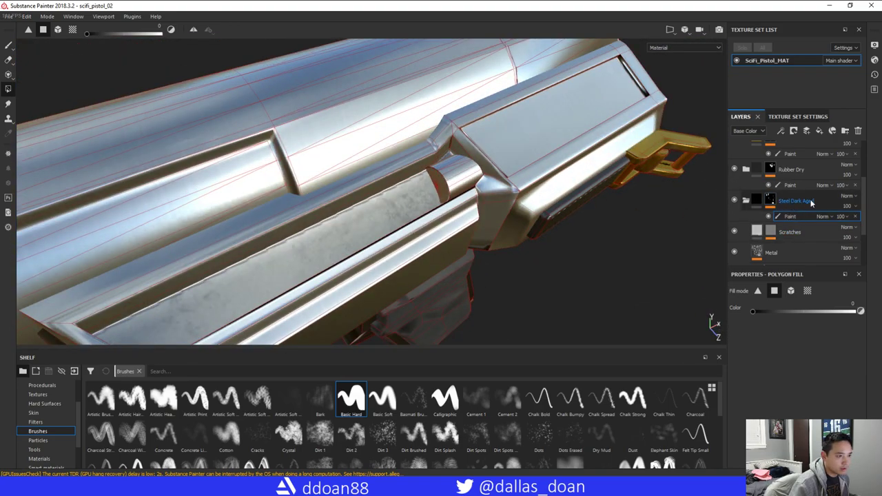
Activate the Steel_Dark mask's paint effect and set Polygon Fill to mesh mode with colour 1
scroll(804, 213, "down", 3)
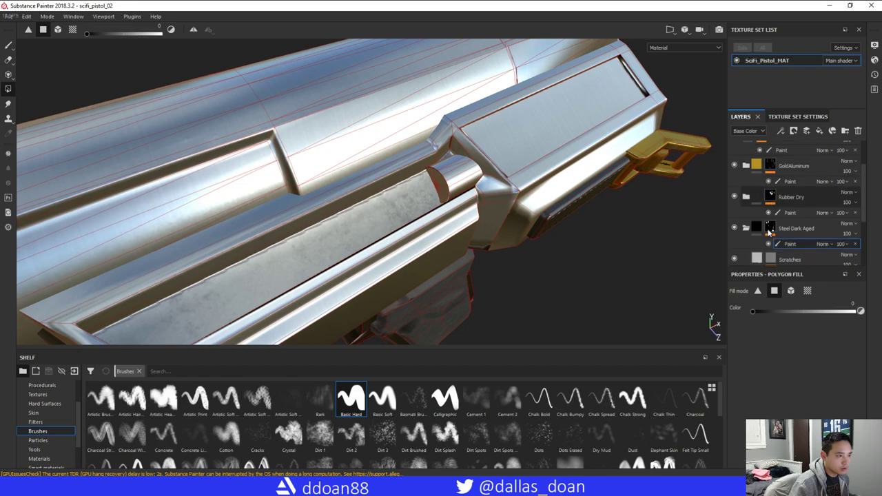
left_click(803, 237)
mouse_move(600, 215)
left_mouse_down("alt")
mouse_move(598, 205)
mouse_move(507, 201)
mouse_move(514, 186)
mouse_move(412, 182)
mouse_move(296, 153)
left_mouse_up("alt")
key("x")
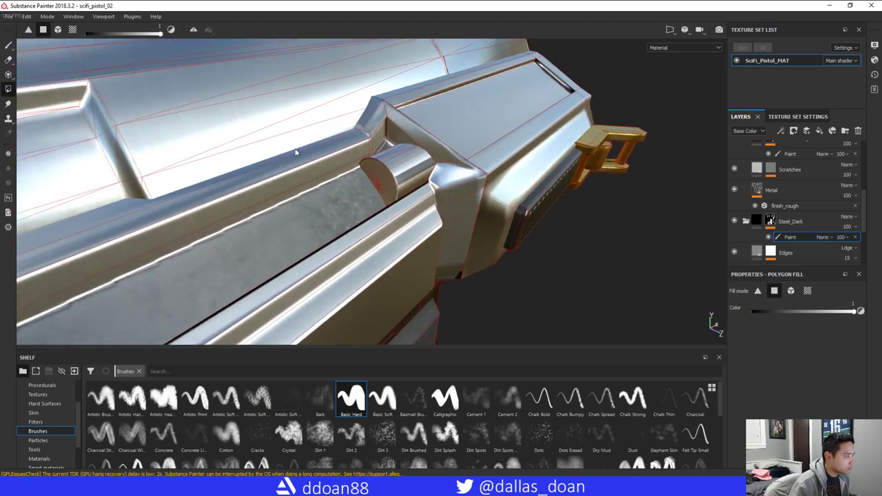
left_click(58, 29)
left_click_drag(414, 193, 193, 89, "alt")
left_click_drag(216, 132, 377, 203, "alt")
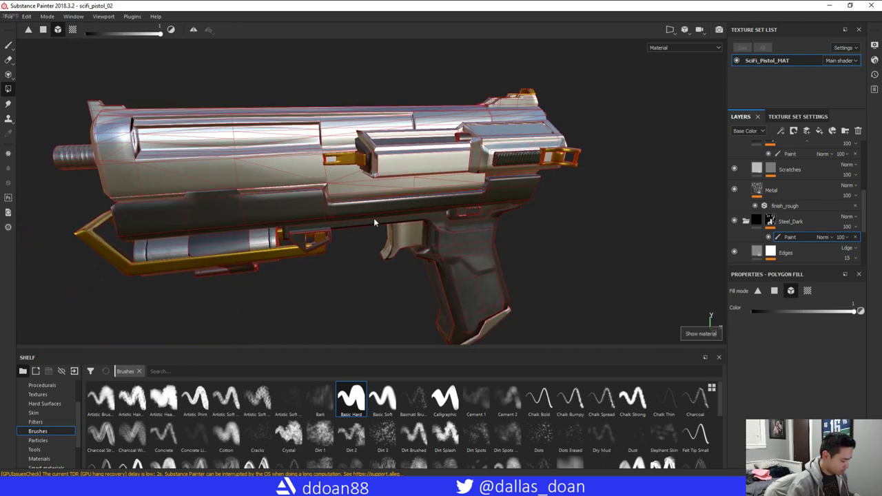
Cycle the viewport's single-channel display to the Height channel
key("c")
mouse_move(397, 220)
left_mouse_down("alt")
mouse_move(380, 221)
mouse_move(388, 157)
mouse_move(369, 207)
mouse_move(383, 215)
mouse_move(390, 207)
left_mouse_up("alt")
key("c")
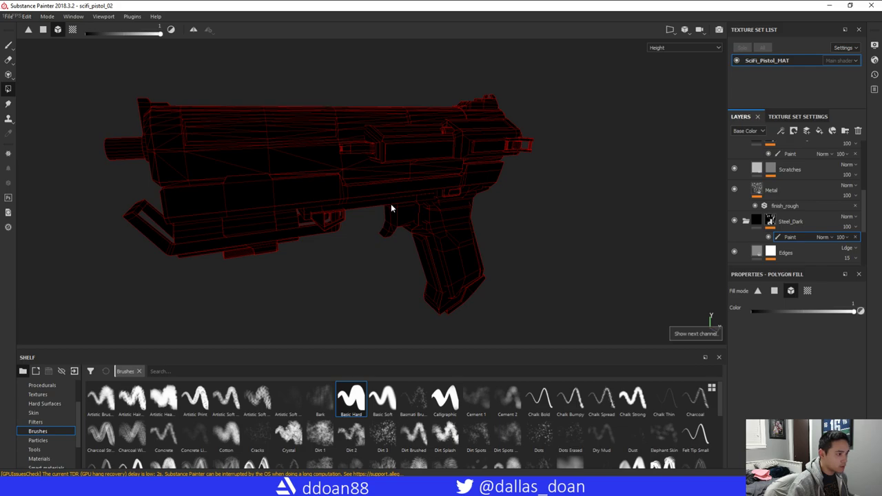
Cycle the viewport's single-channel display to the Base Color channel, viewing the pistol from its side
key("c")
key("c")
key("c")
key("c")
key("c")
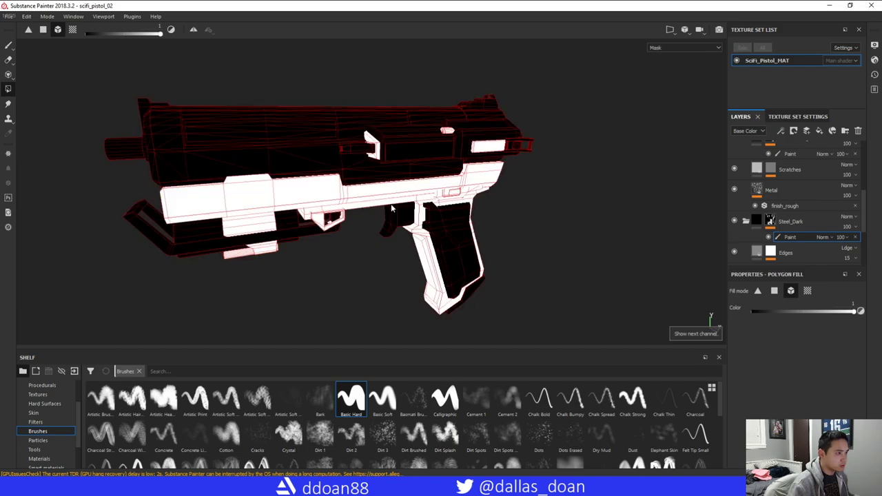
key("c")
left_click_drag(386, 217, 416, 203, "alt")
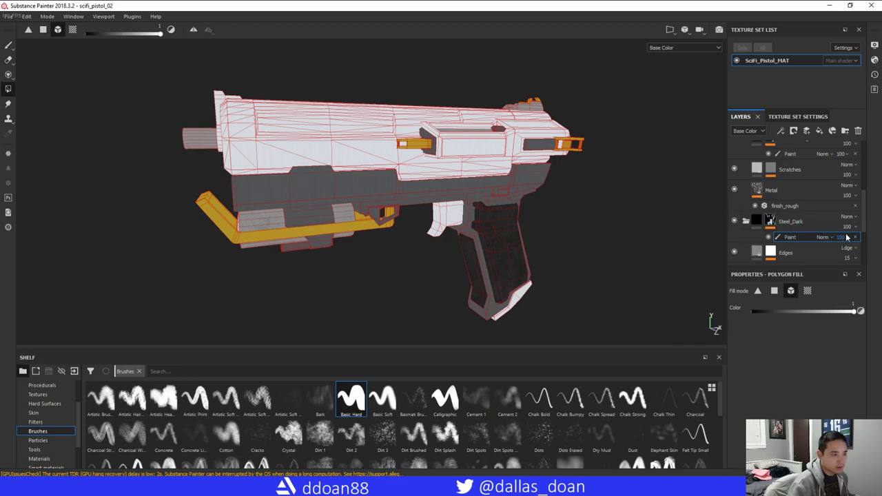
Expand the Steel folder and darken its Base layer's base color to a light grey of RGB 0.439, 0.454, 0.475
scroll(862, 239, "down", 3)
scroll(862, 240, "up", 2)
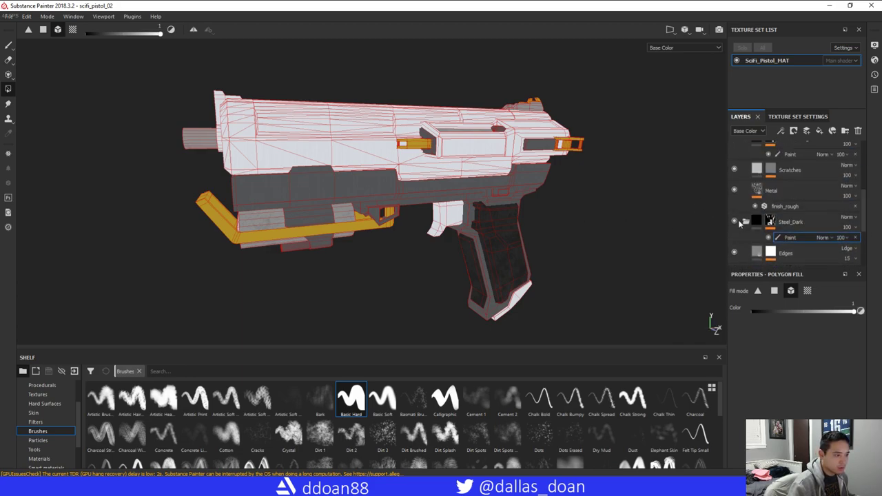
scroll(815, 235, "down", 3)
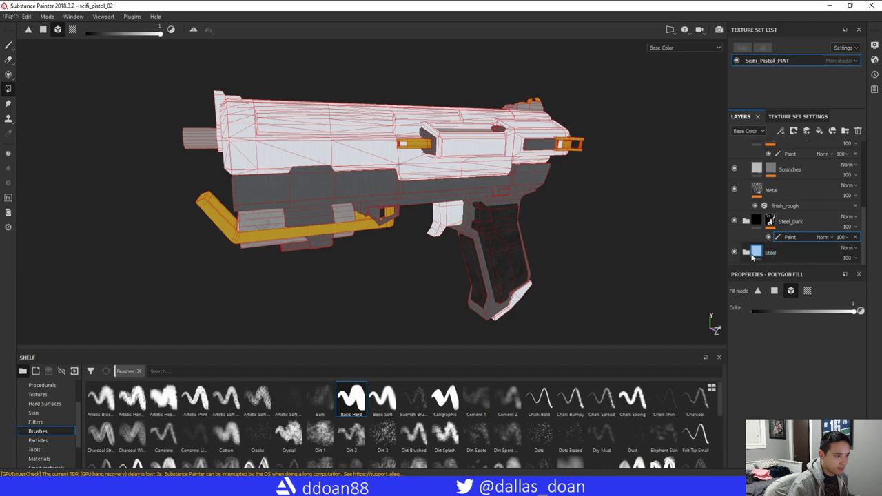
scroll(798, 237, "up", 3)
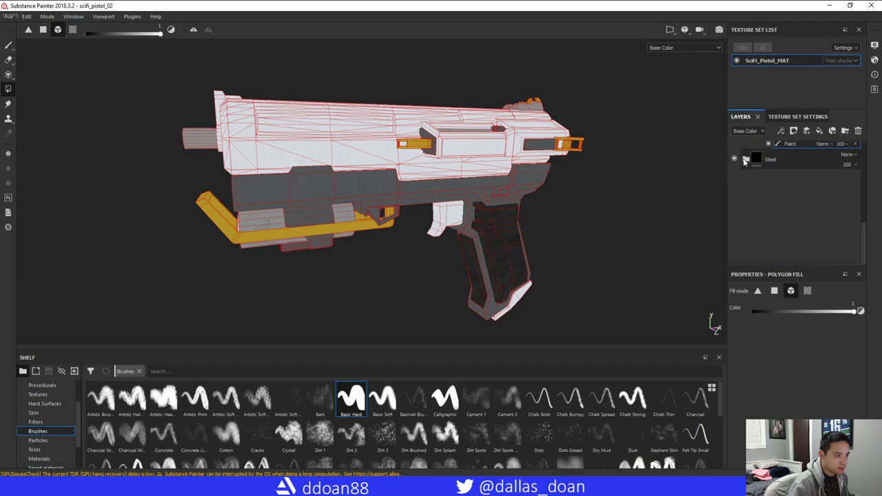
left_click_drag(594, 226, 580, 224, "alt")
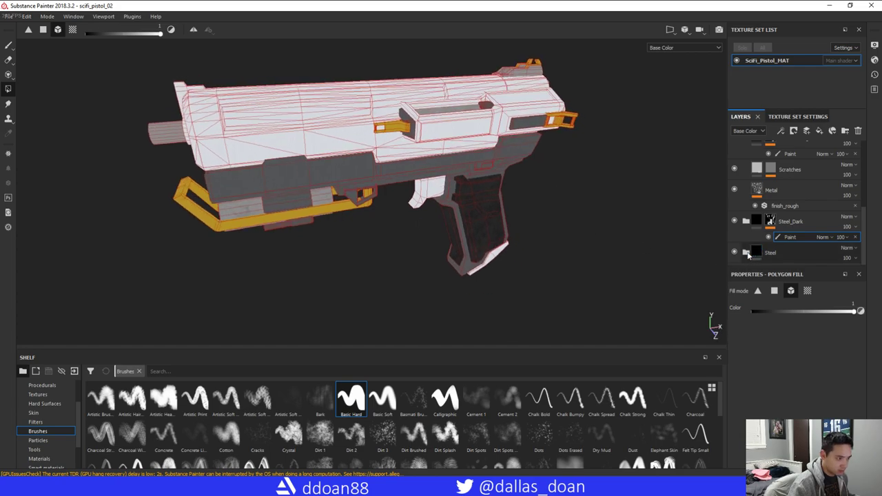
scroll(758, 247, "down", 3)
left_click(760, 246)
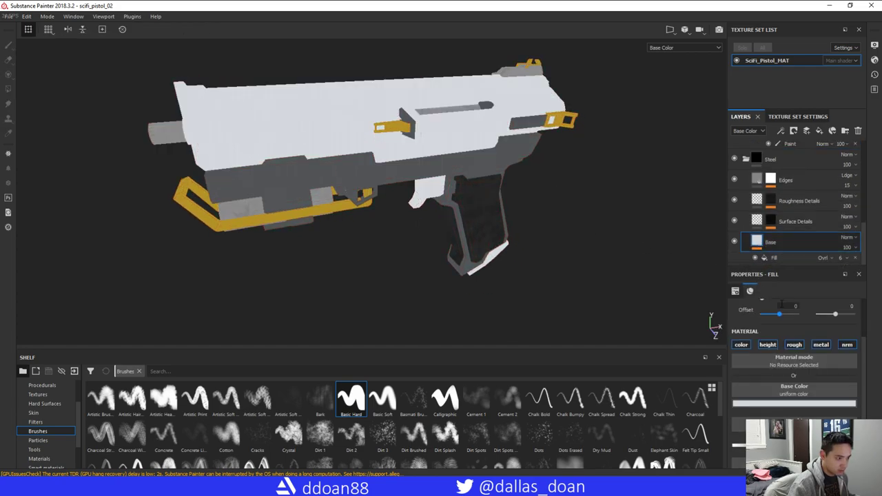
left_click(790, 404)
left_click_drag(759, 324, 761, 331)
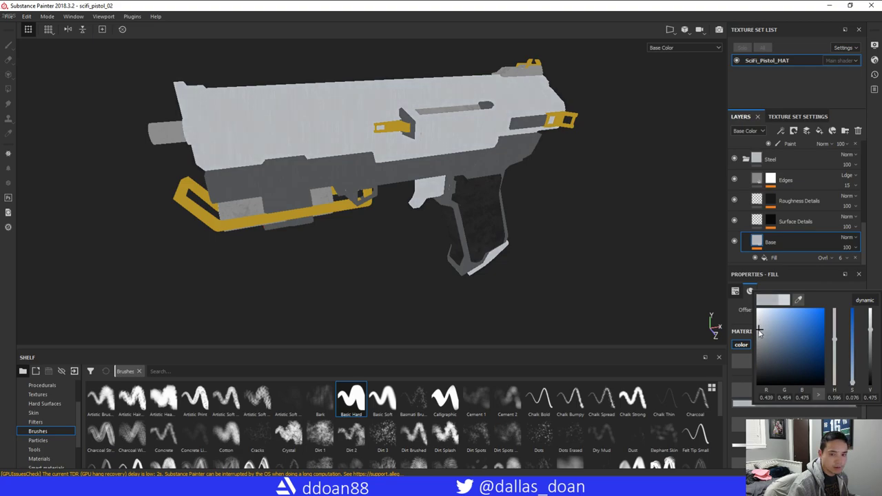
left_click(590, 303)
Collapse the Steel and Steel Dark Aged folders and select the Steel_Dark folder
left_click_drag(636, 299, 534, 222, "alt")
scroll(472, 262, "up", 5)
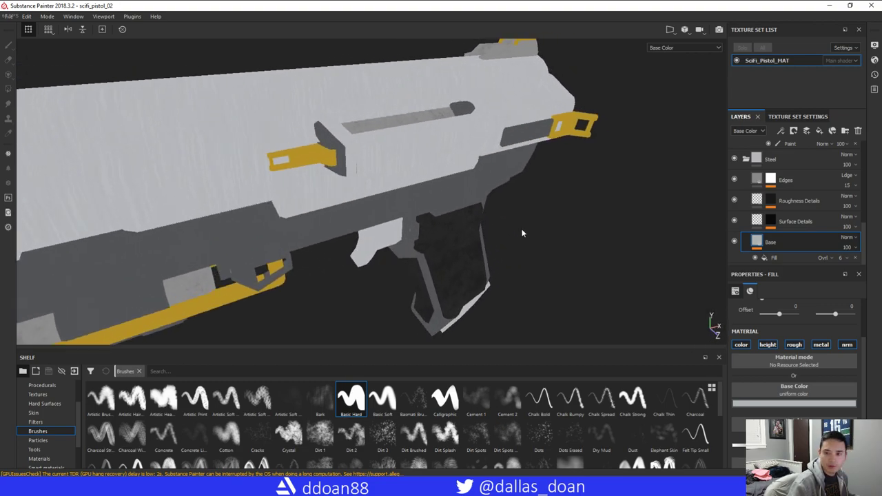
left_click_drag(474, 225, 347, 132, "alt")
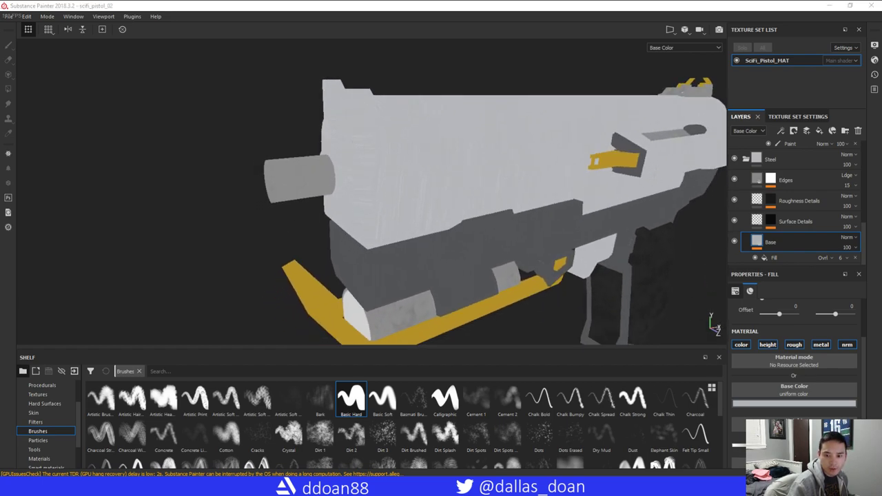
left_click_drag(514, 183, 492, 177, "alt")
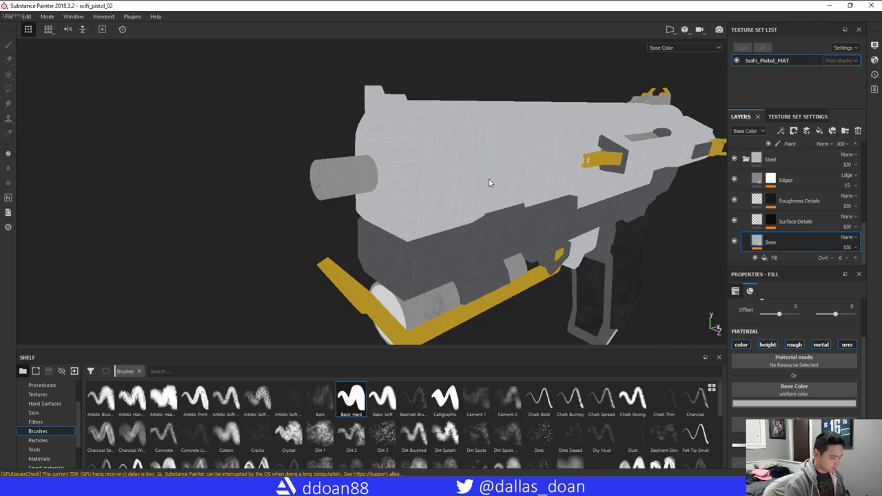
left_click_drag(522, 188, 512, 205, "alt")
scroll(785, 207, "up", 3)
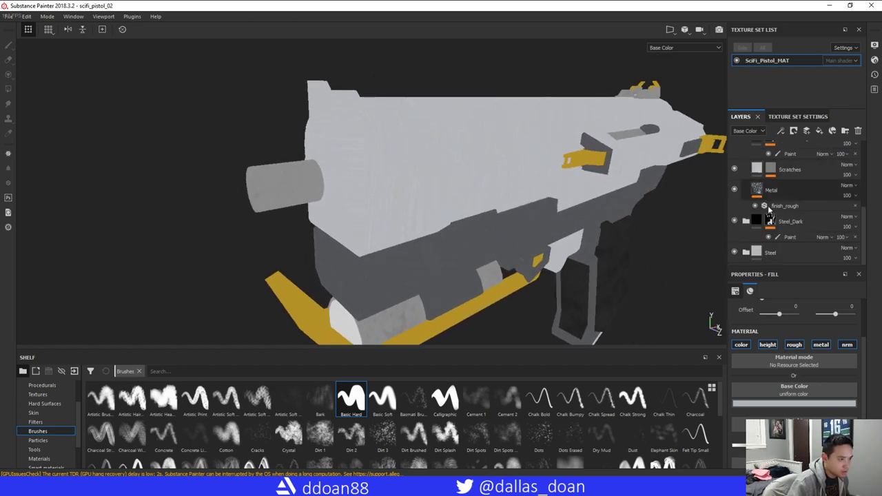
left_click(794, 222)
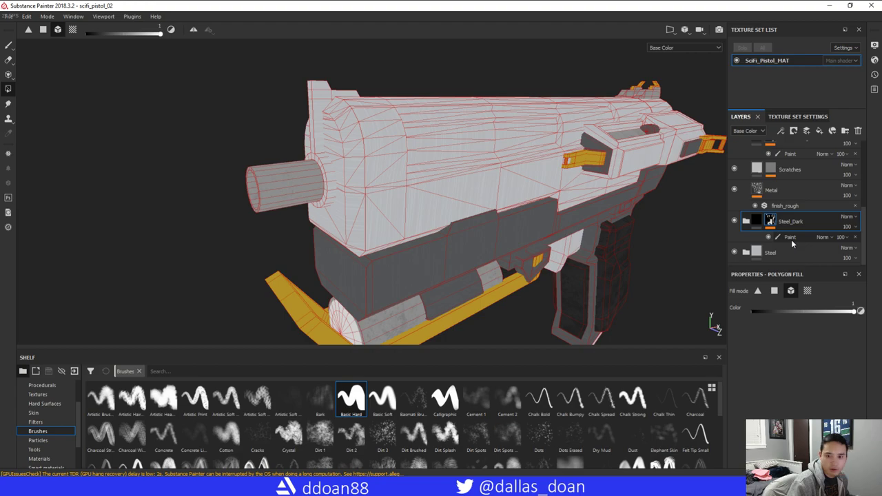
scroll(793, 227, "up", 2)
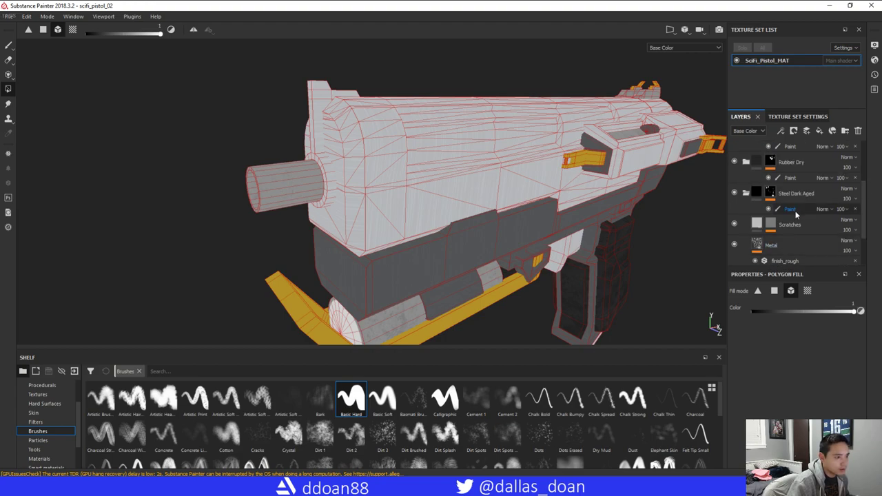
left_click(746, 192)
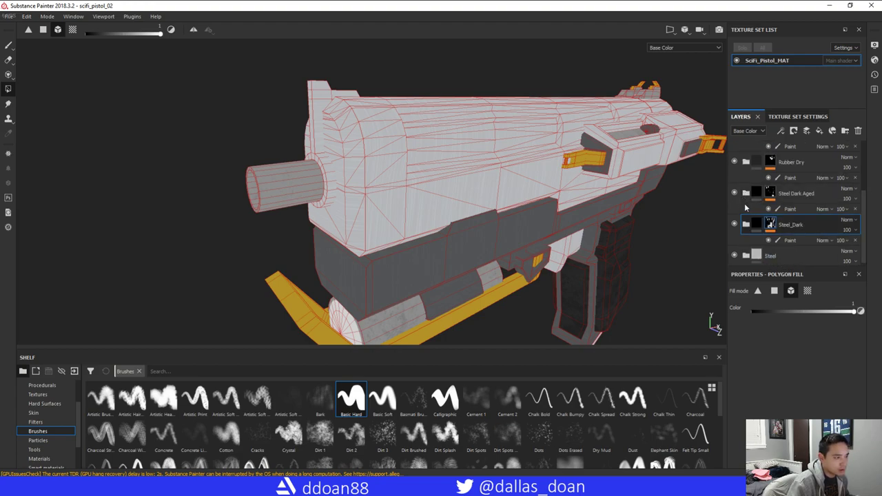
Expand the Steel_Dark folder and make its Base layer's base color a slightly lighter dark bluish grey
left_click_drag(583, 221, 443, 229, "alt")
left_click_drag(503, 162, 524, 124, "alt")
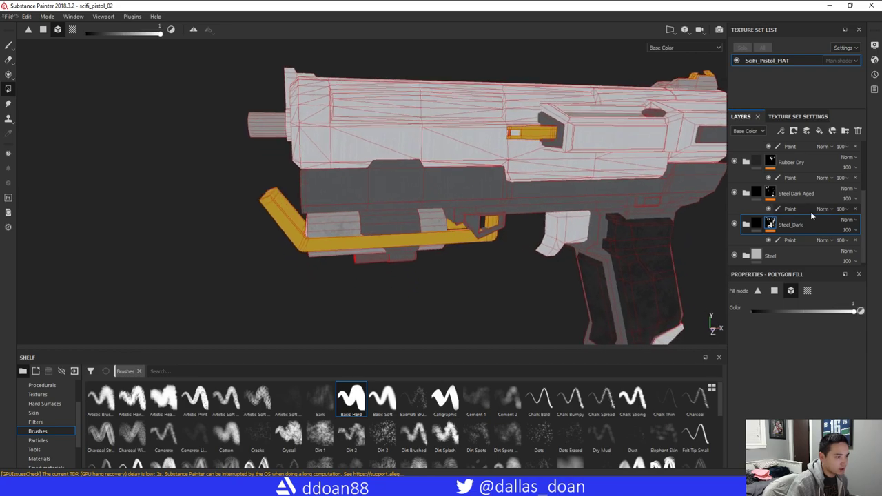
left_click(745, 224)
scroll(760, 235, "down", 2)
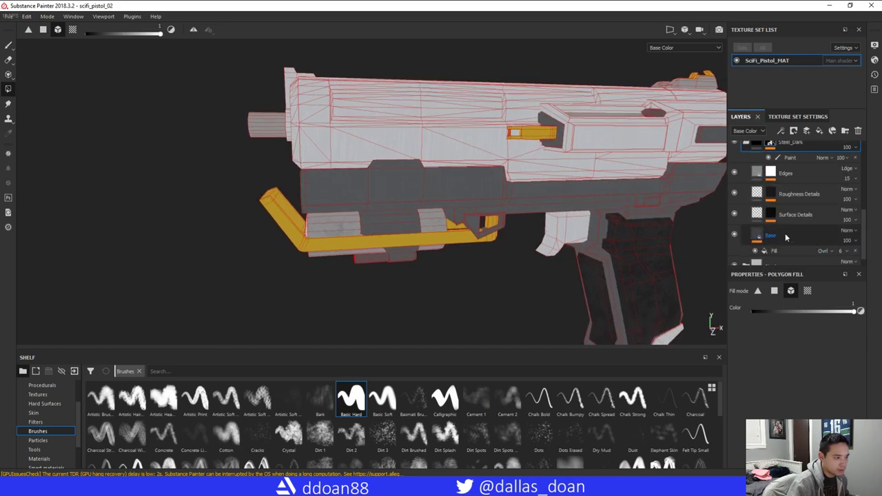
left_click(784, 237)
left_click(777, 405)
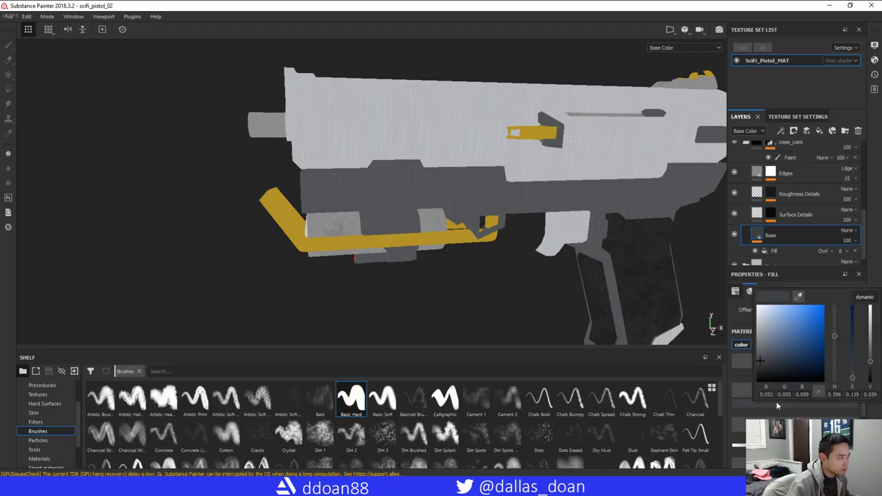
left_click(760, 359)
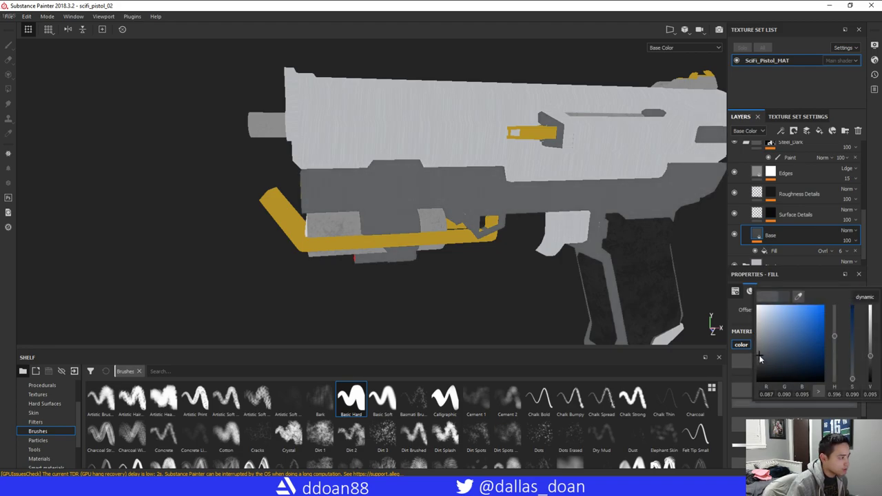
left_click(760, 361)
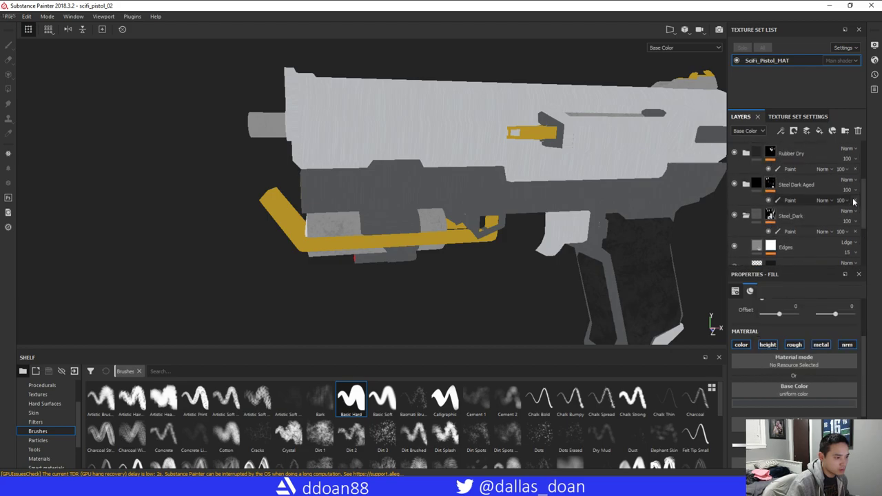
Collapse the Steel_Dark folder and select the Metal layer inside the expanded Steel Dark Aged folder
scroll(810, 200, "up", 3)
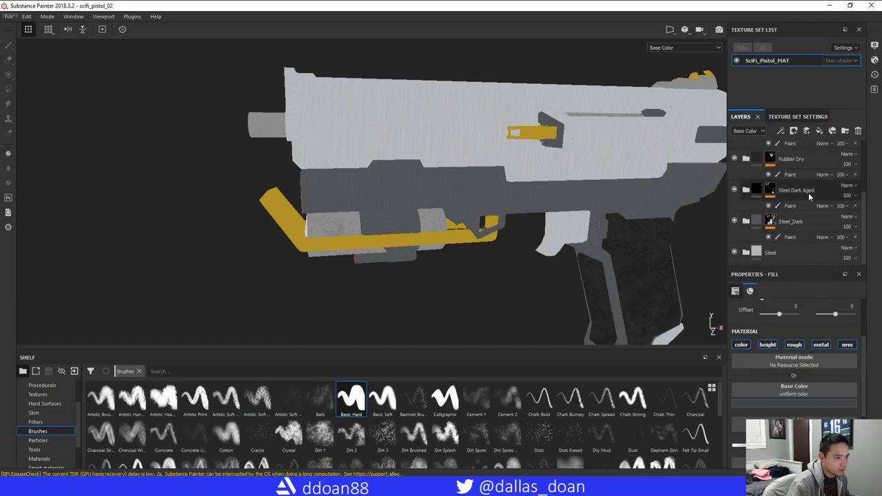
left_click(746, 191)
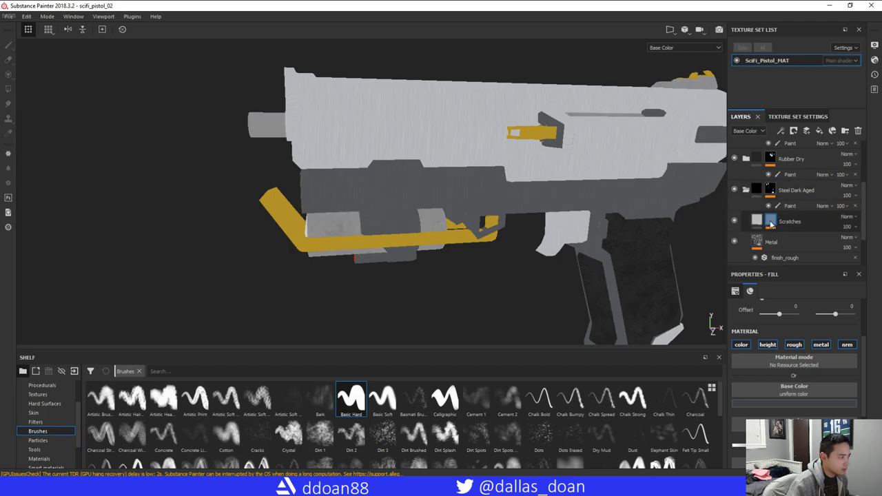
left_click_drag(441, 244, 456, 246, "alt")
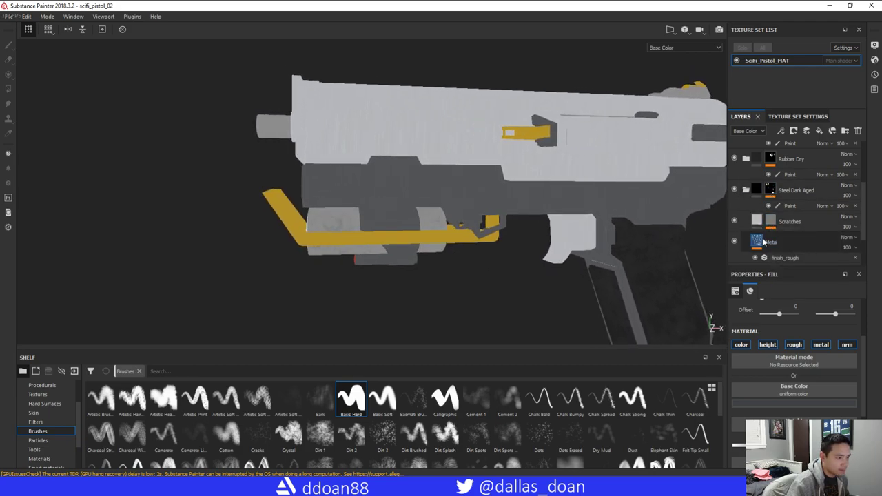
scroll(772, 242, "down", 2)
scroll(781, 247, "up", 2)
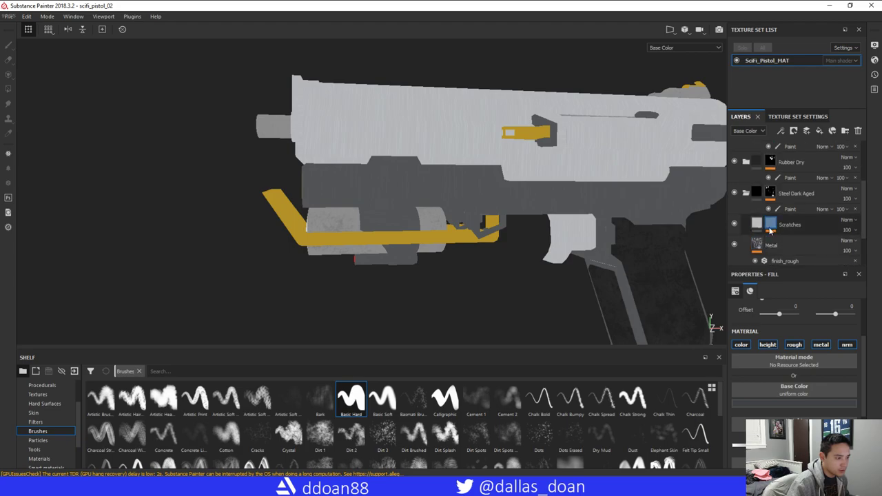
left_click(763, 248)
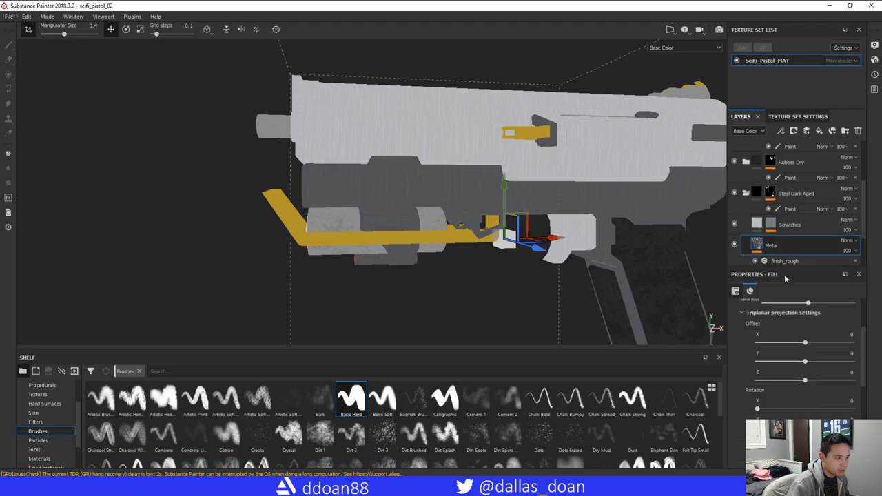
Examine the Metal layer's steel_rust_and_wear material and tri-planar projection settings, and collapse the Steel Dark Aged folder
scroll(508, 256, "down", 2)
left_click_drag(507, 256, 551, 269, "alt")
scroll(777, 252, "down", 2)
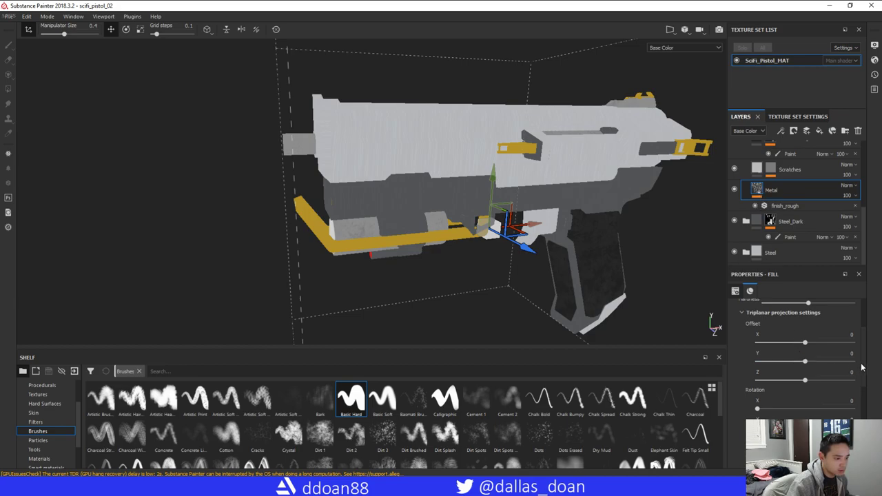
scroll(862, 369, "down", 5)
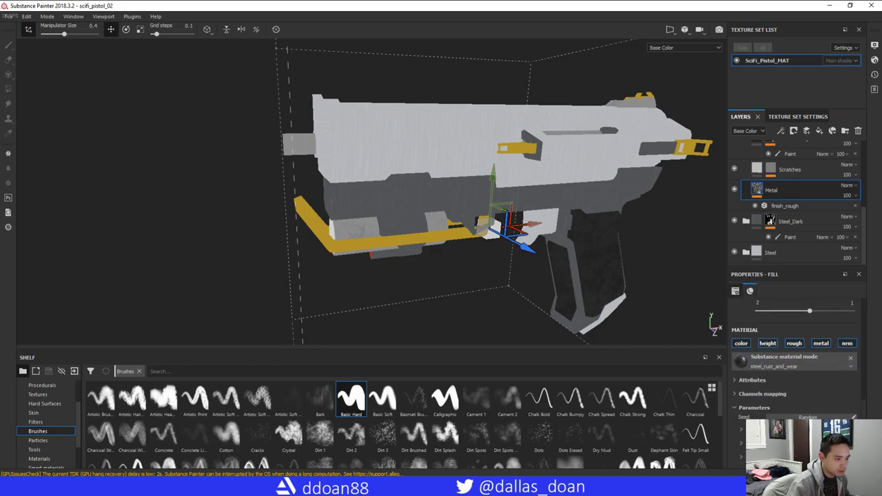
left_click_drag(864, 426, 864, 329)
middle_click_drag(429, 245, 442, 259, "alt")
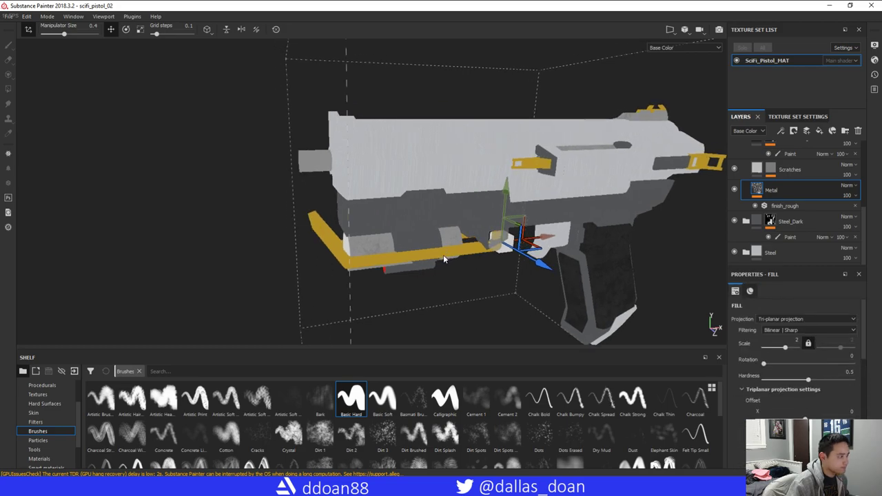
left_click_drag(443, 254, 463, 205, "alt")
scroll(783, 217, "up", 3)
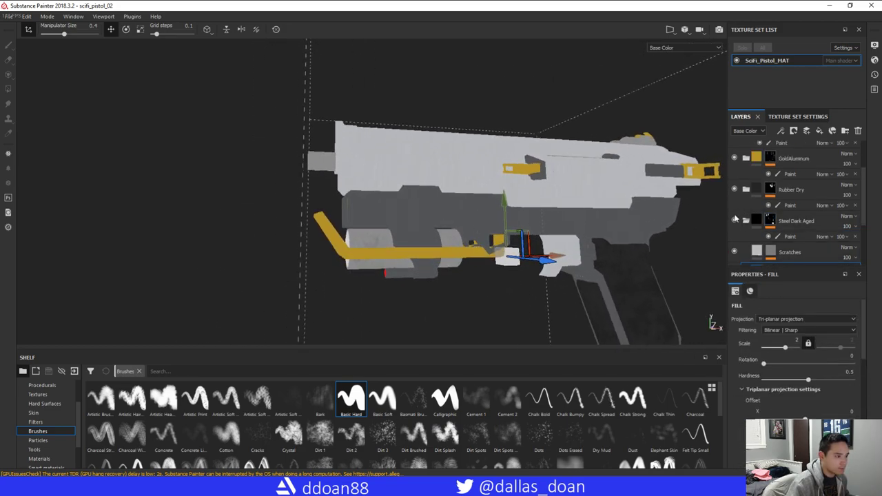
scroll(748, 221, "down", 1)
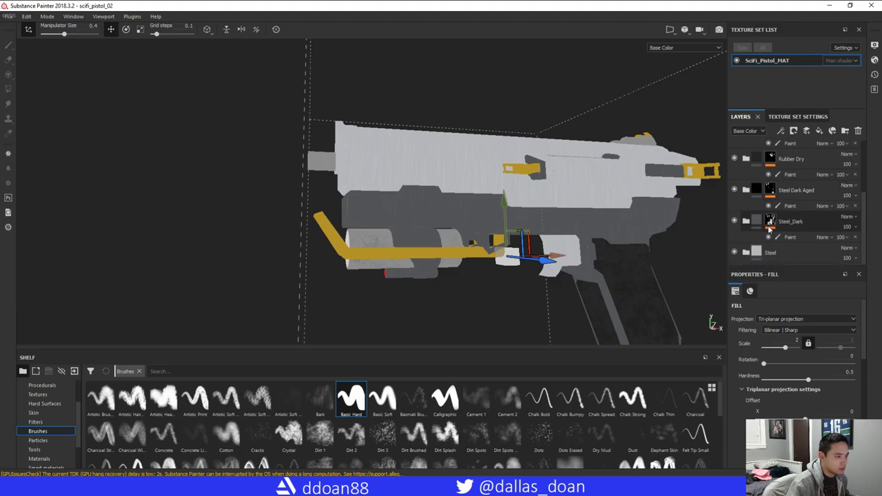
Lighten the base color of the Steel folder's Base layer to RGB 0.552, 0.567, 0.588 and collapse the folder
left_click(745, 252)
scroll(795, 257, "down", 3)
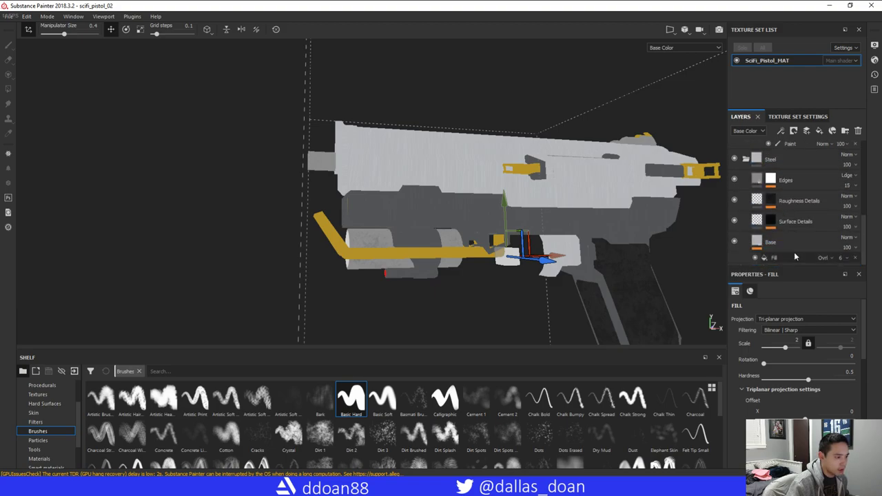
left_click(752, 244)
scroll(788, 369, "down", 3)
left_click(783, 398)
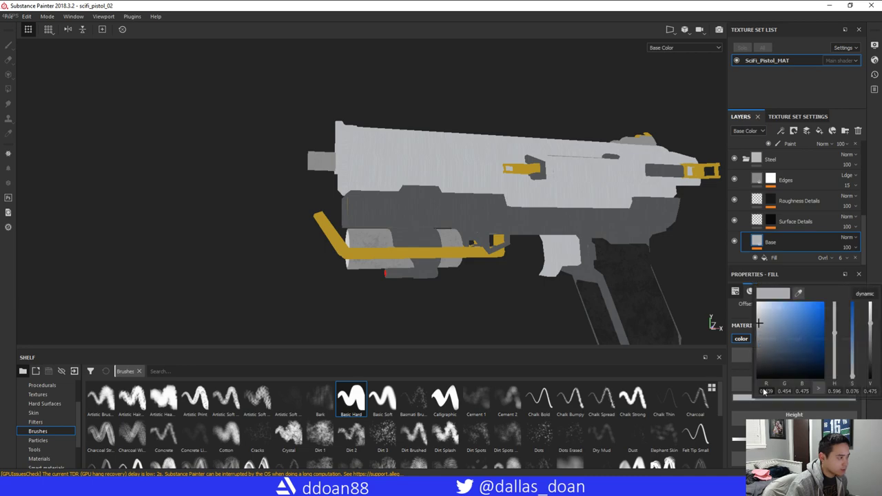
left_click_drag(760, 323, 759, 319)
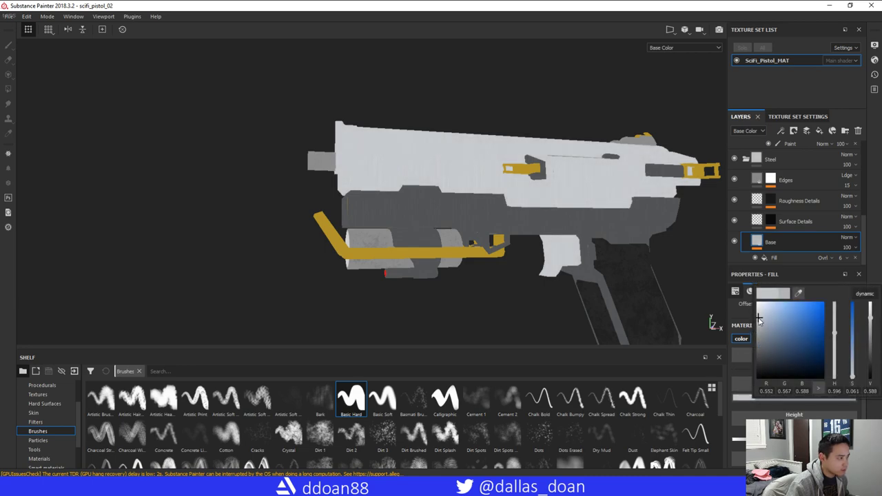
left_click_drag(533, 302, 495, 294, "alt")
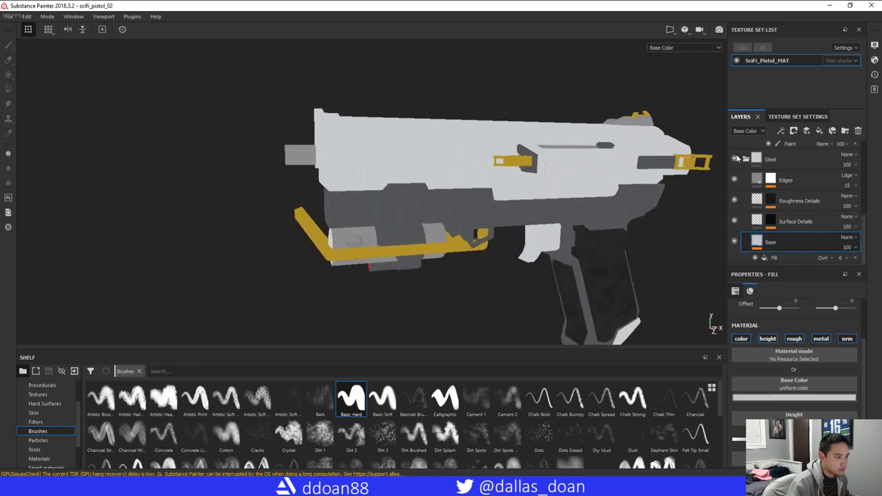
scroll(740, 162, "up", 3)
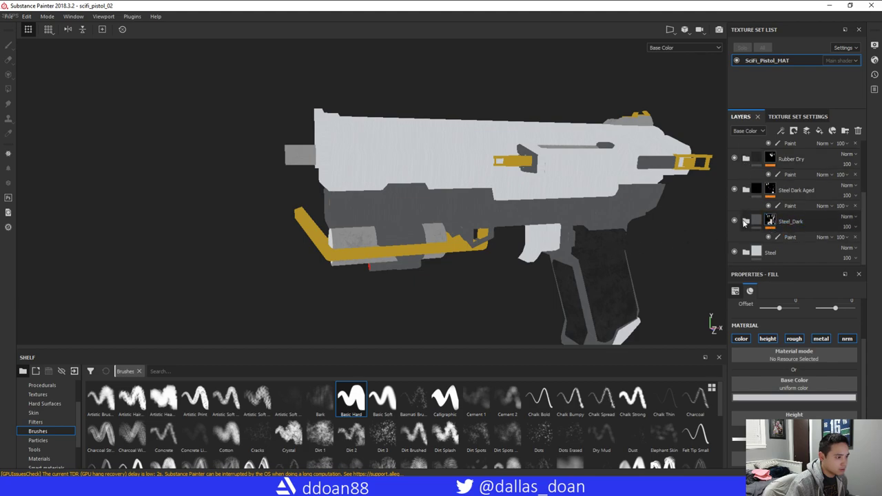
Toggle the Metal layer's visibility inside the Steel Dark Aged folder to check its effect, reselect the layer and collapse the folder
scroll(751, 222, "up", 1)
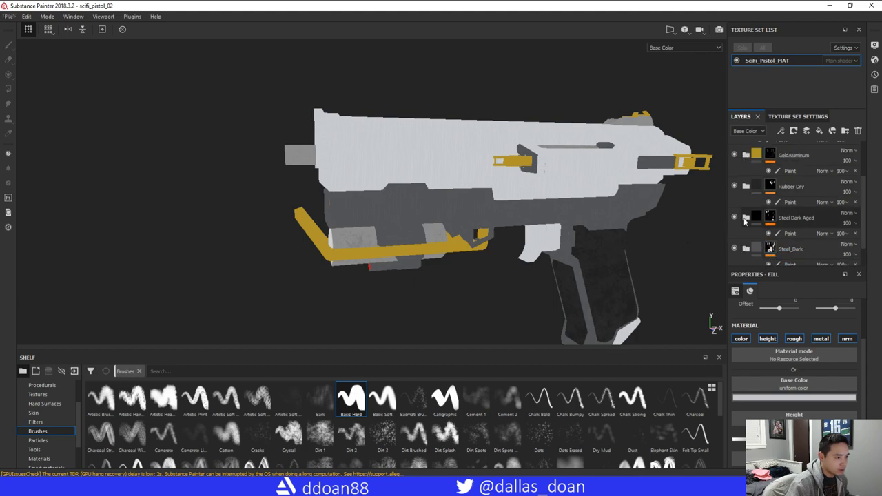
left_click(746, 217)
scroll(747, 207, "down", 3)
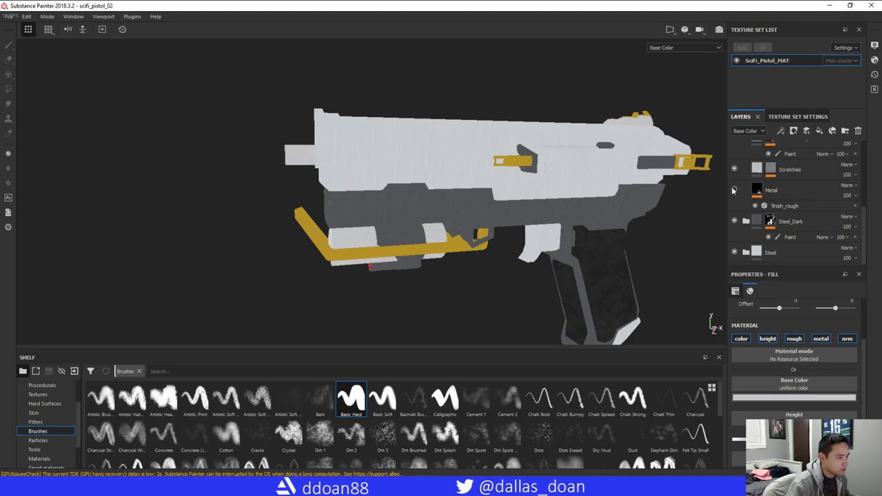
left_click(756, 190)
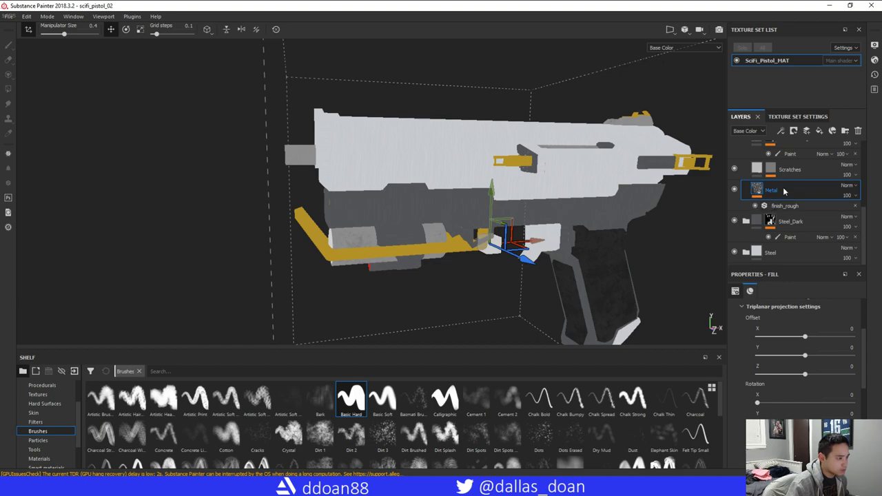
scroll(786, 200, "up", 2)
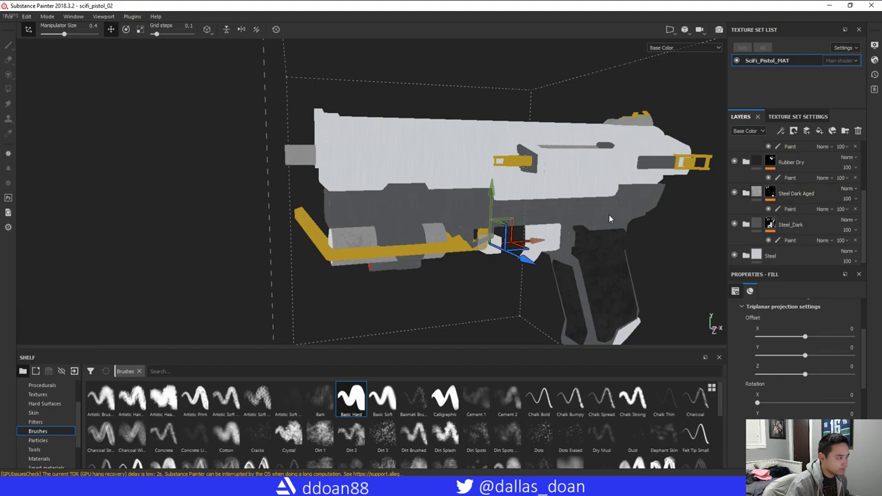
Compare the pistol's material and base color views, looking closely at the barrel and the front of the slide
left_click_drag(608, 218, 478, 232, "alt")
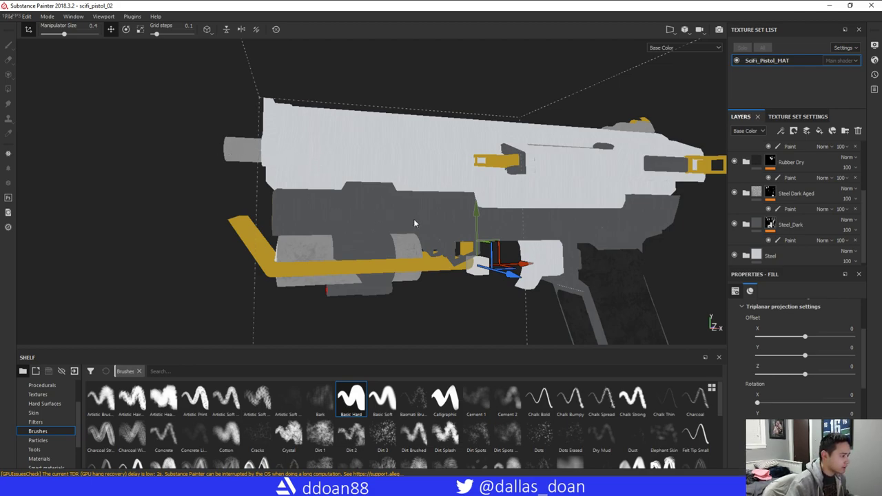
left_click_drag(413, 222, 658, 223, "alt")
key("m")
key("c")
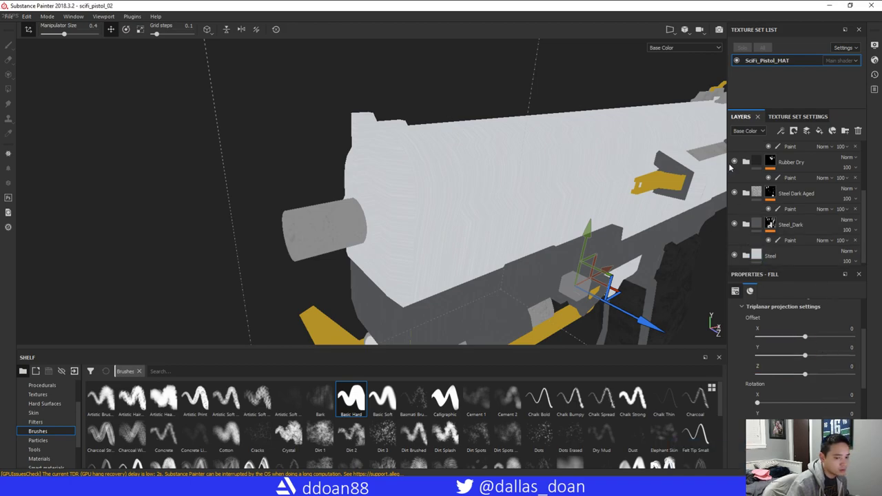
Fill the front sight post and the collar around the barrel on the Steel Dark Aged folder's paint mask using mesh fill
left_click_drag(866, 219, 859, 174)
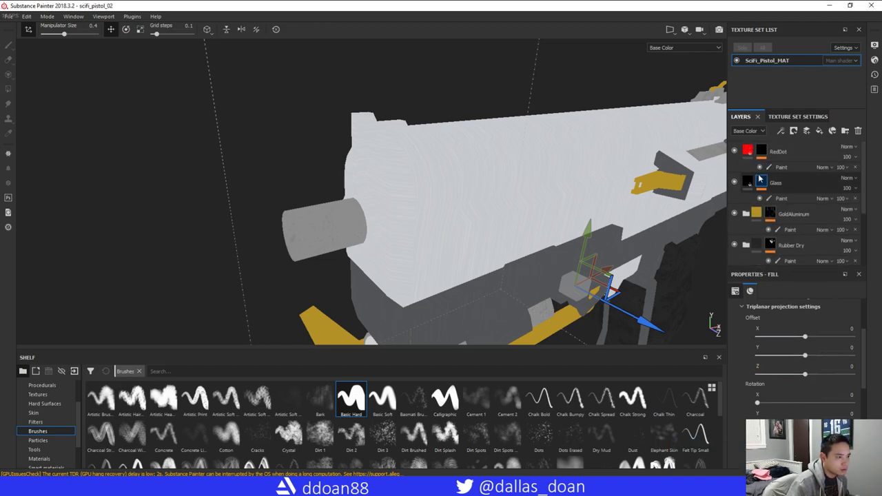
left_click_drag(374, 218, 367, 142, "alt")
scroll(773, 205, "down", 2)
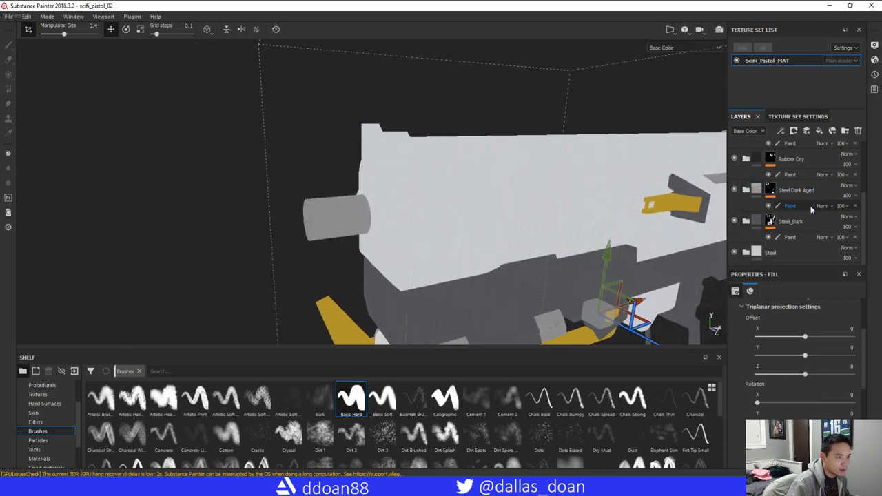
left_click(769, 220)
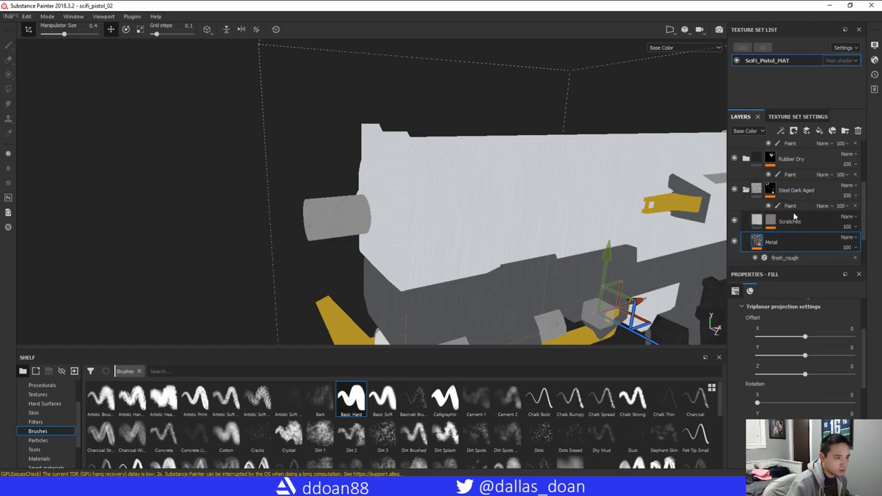
left_click(790, 206)
mouse_move(473, 197)
left_mouse_down("alt")
mouse_move(473, 213)
mouse_move(529, 226)
mouse_move(536, 219)
left_mouse_up("alt")
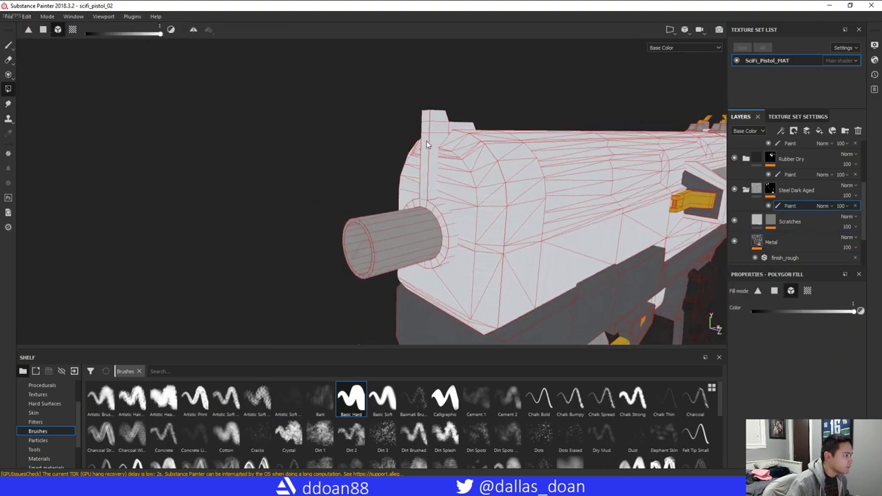
left_click_drag(427, 144, 550, 209, "alt")
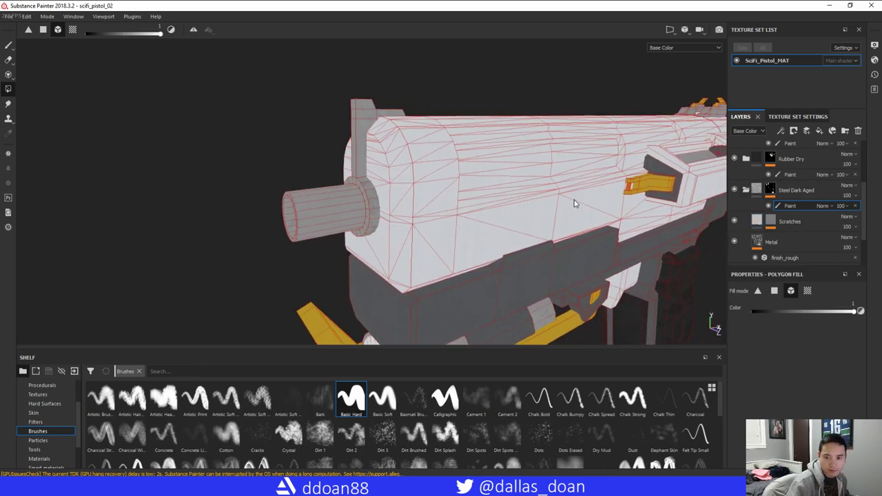
Fill the slide's flat front face around the barrel on the Steel_Dark paint mask using quad polygon fill
scroll(802, 222, "down", 3)
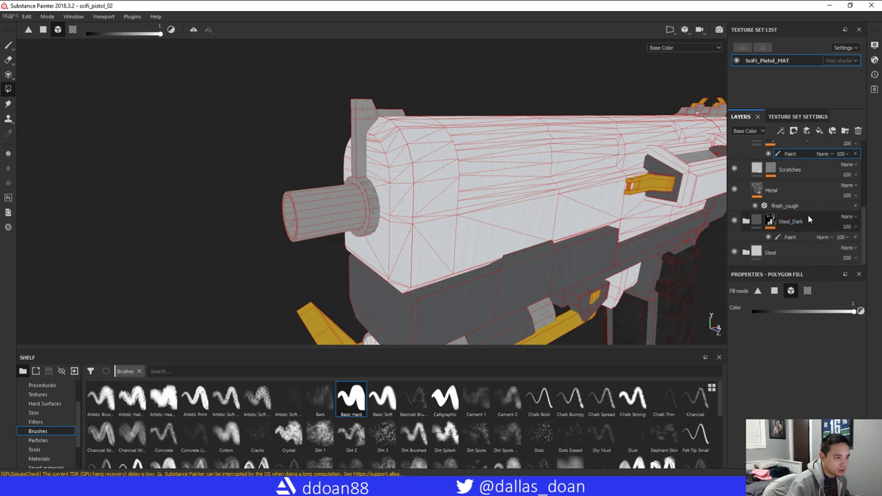
left_click_drag(433, 198, 756, 279, "alt")
left_click_drag(466, 210, 469, 166, "alt")
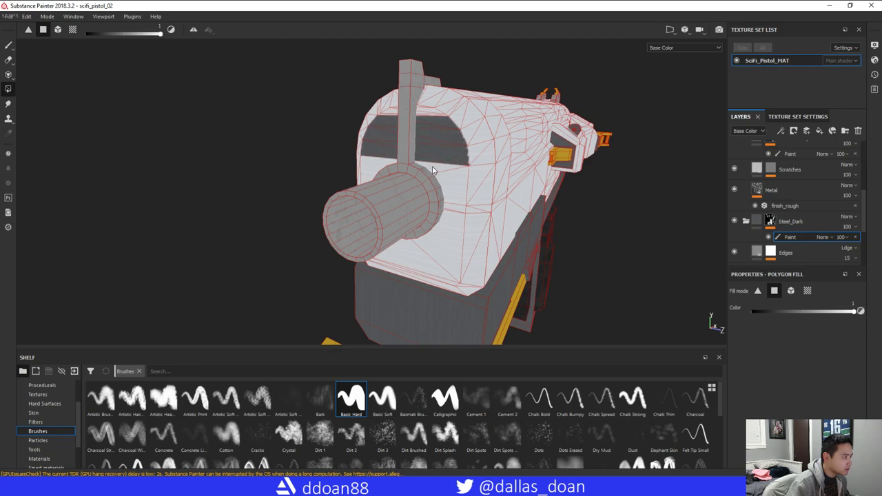
left_click_drag(456, 187, 443, 170, "alt")
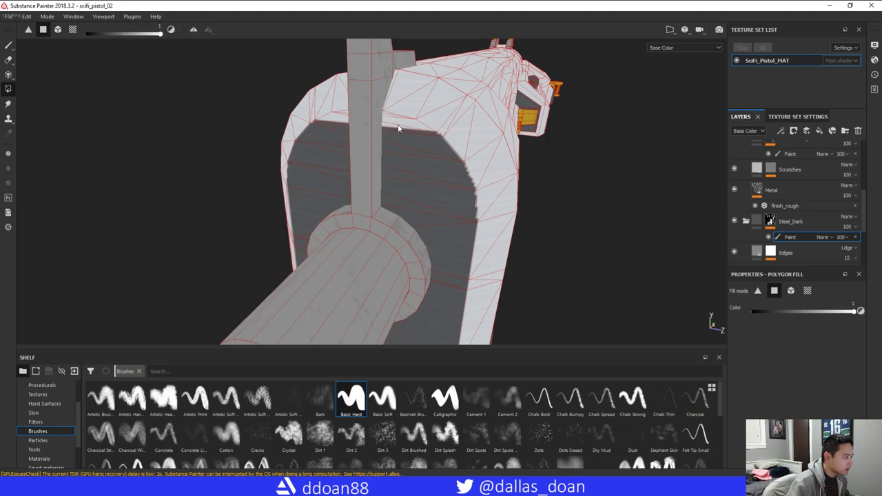
left_click_drag(386, 119, 462, 182, "alt")
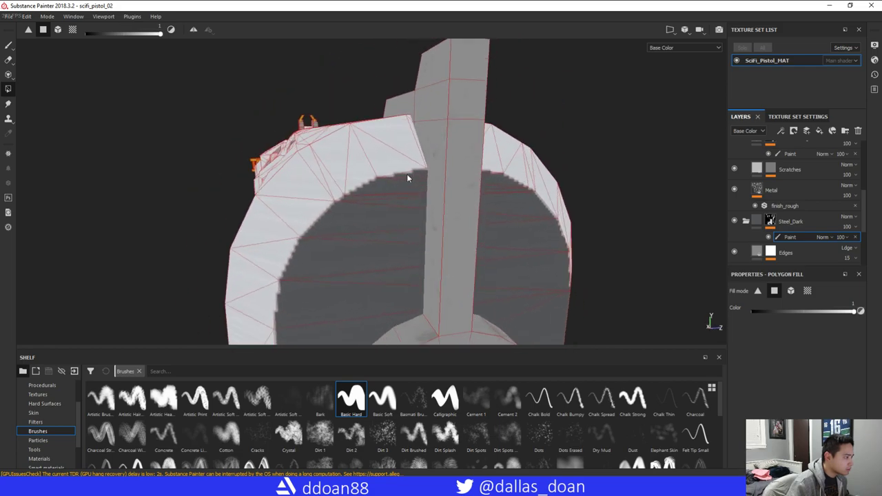
left_click_drag(407, 177, 554, 211, "alt")
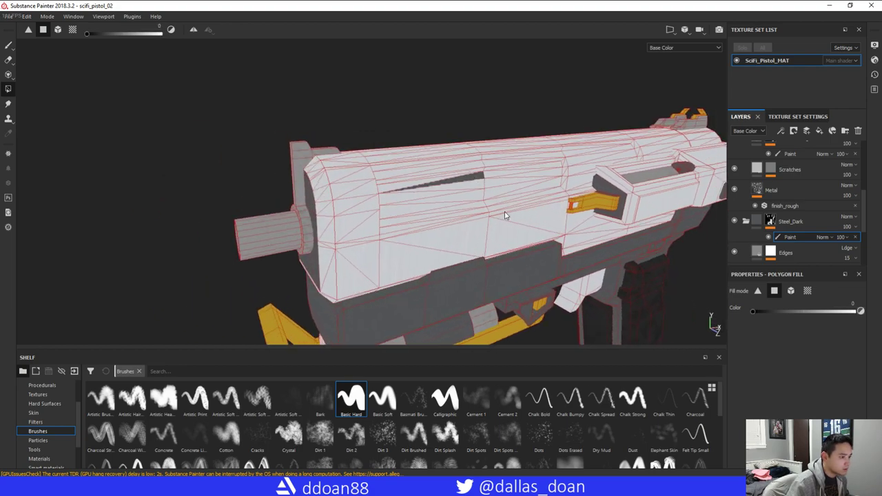
Erase the stray Steel_Dark patches from the slide's sides and top by filling those polygons with color value 0
left_click_drag(457, 184, 590, 218, "alt")
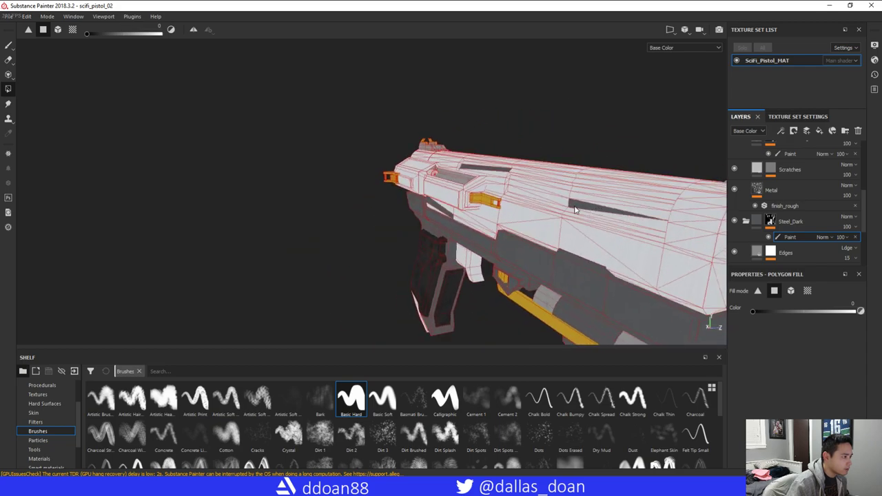
left_click_drag(469, 171, 495, 236, "alt")
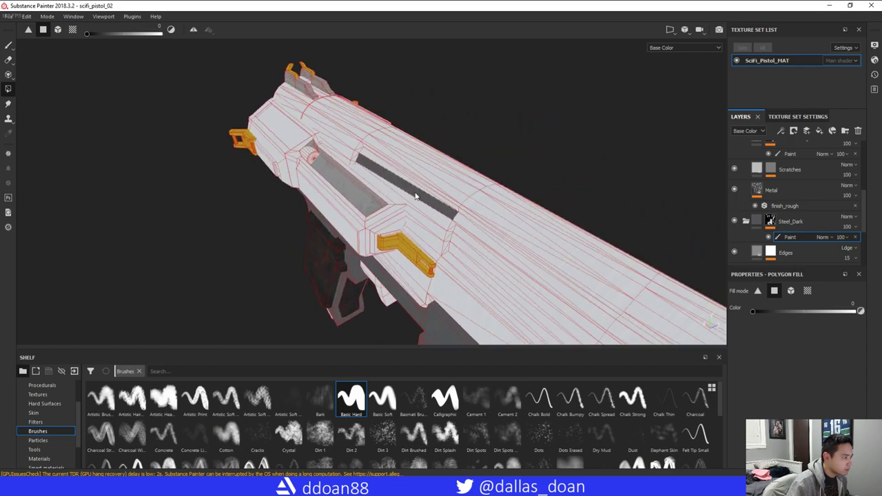
left_click_drag(404, 193, 452, 196, "alt")
mouse_move(327, 161)
left_mouse_down("alt")
mouse_move(319, 173)
mouse_move(330, 164)
left_mouse_up("alt")
left_click_drag(414, 185, 441, 192, "alt")
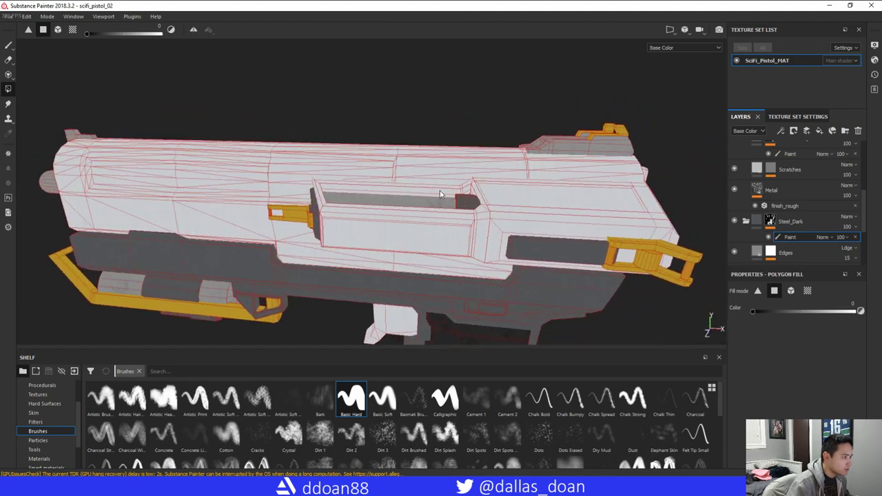
Switch to the material view and inspect the pistol's front, underside and grip
middle_click_drag(441, 192, 509, 183, "alt")
left_click_drag(545, 183, 605, 222, "alt")
key("m")
scroll(492, 226, "up", 3)
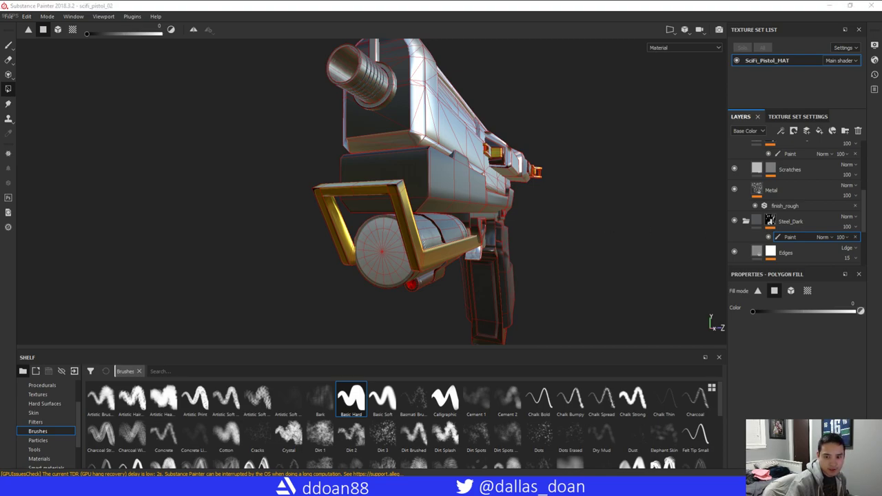
left_click_drag(495, 233, 518, 217, "alt")
middle_click_drag(518, 216, 473, 197, "alt")
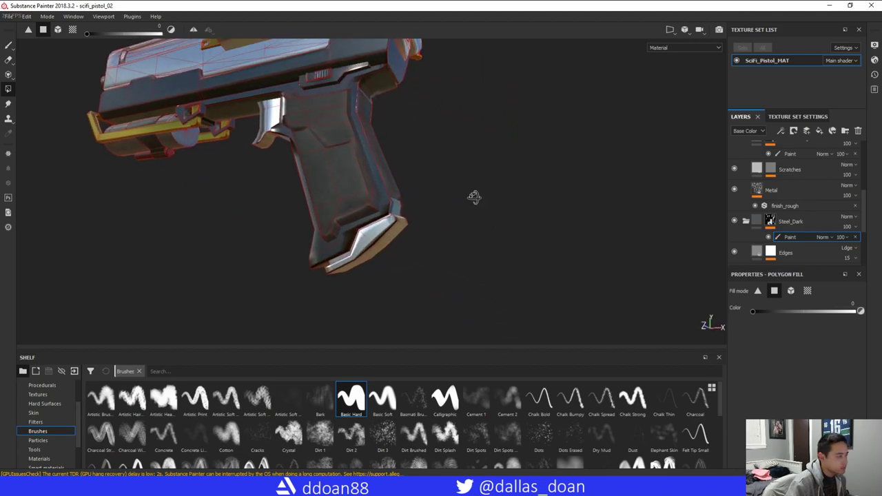
left_click_drag(473, 196, 626, 227, "alt")
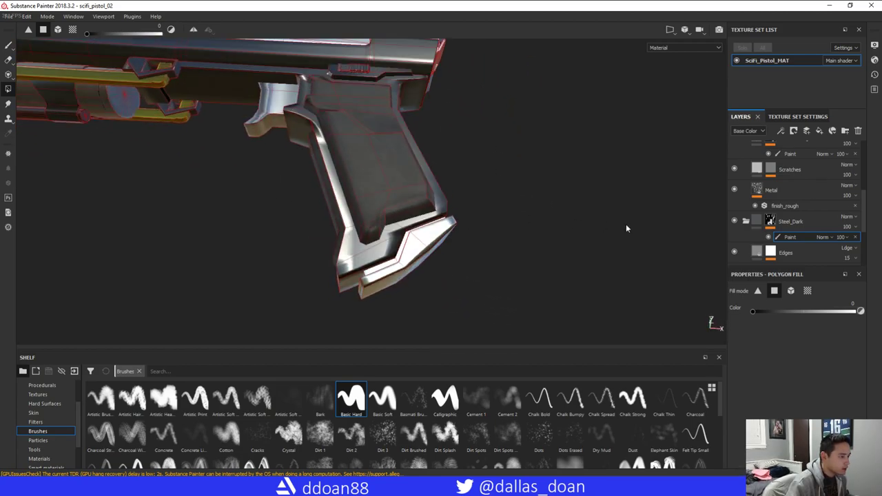
Fill the base plate under the grip on the Steel Dark Aged paint mask using UV chunk fill with color value 1
scroll(807, 199, "up", 2)
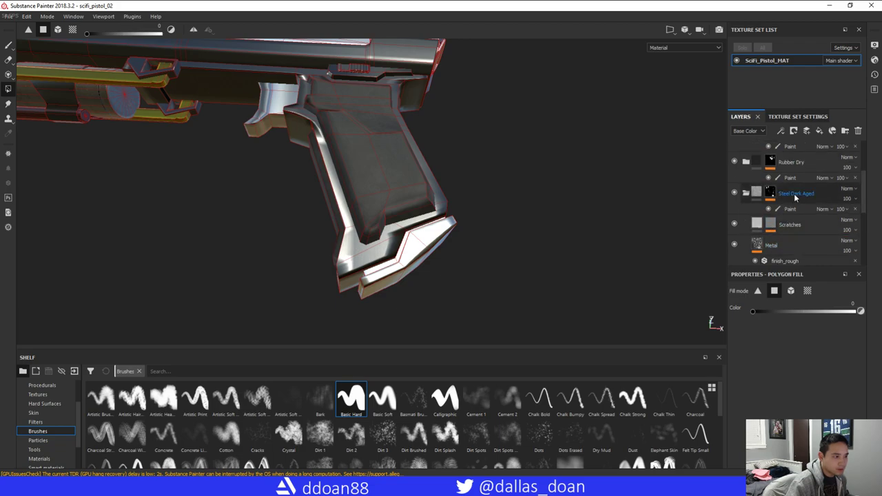
left_click_drag(475, 213, 516, 198, "alt")
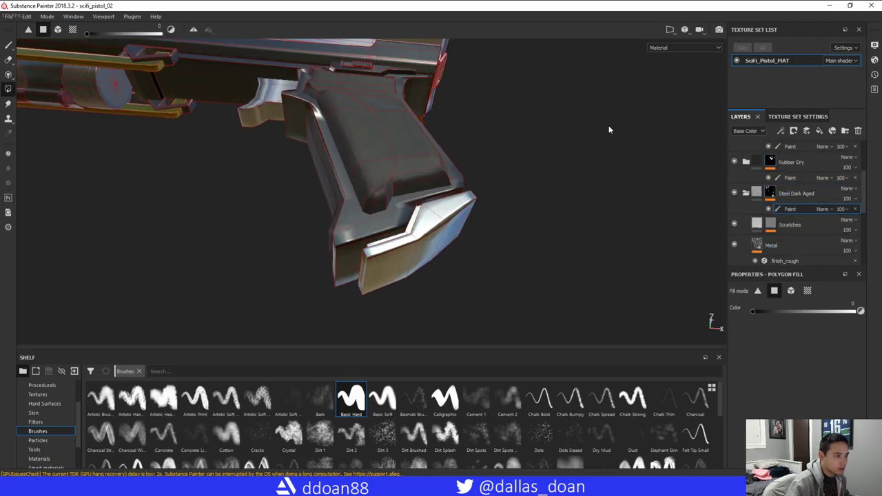
left_click_drag(126, 165, 264, 162, "alt")
left_click_drag(449, 214, 361, 213, "alt")
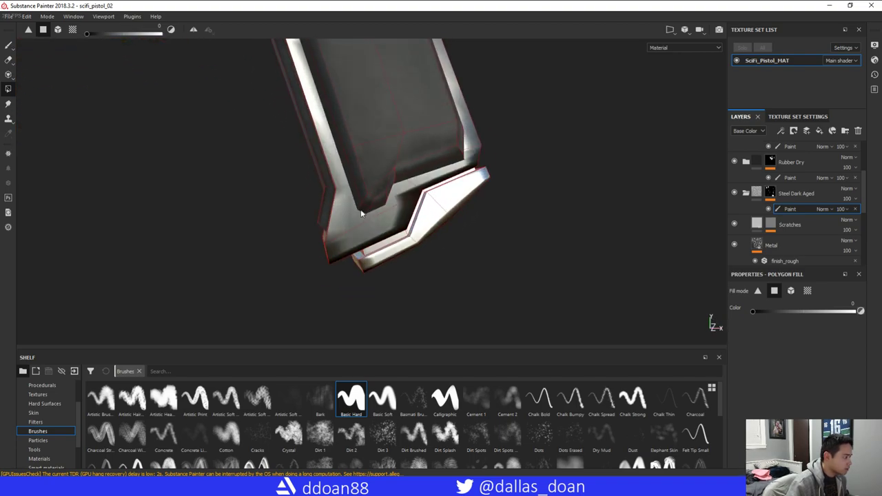
left_click(58, 31)
left_click(72, 31)
left_click_drag(483, 206, 458, 175, "alt")
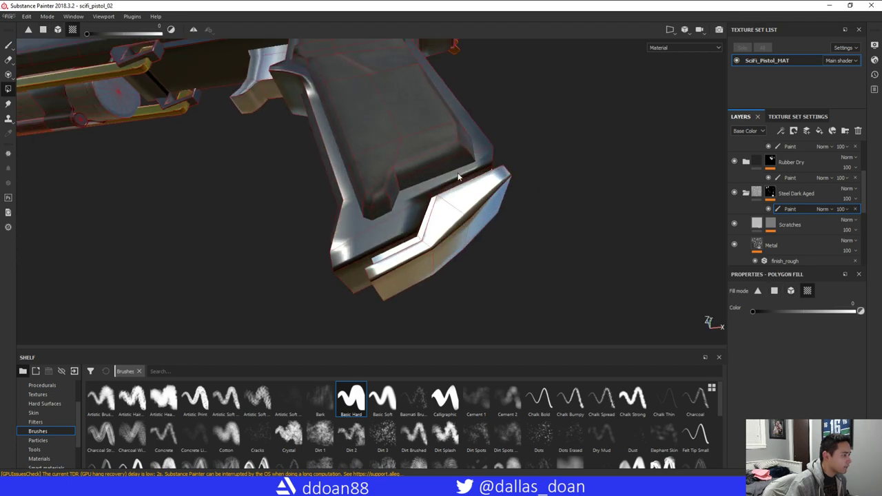
left_click_drag(498, 210, 451, 261, "alt")
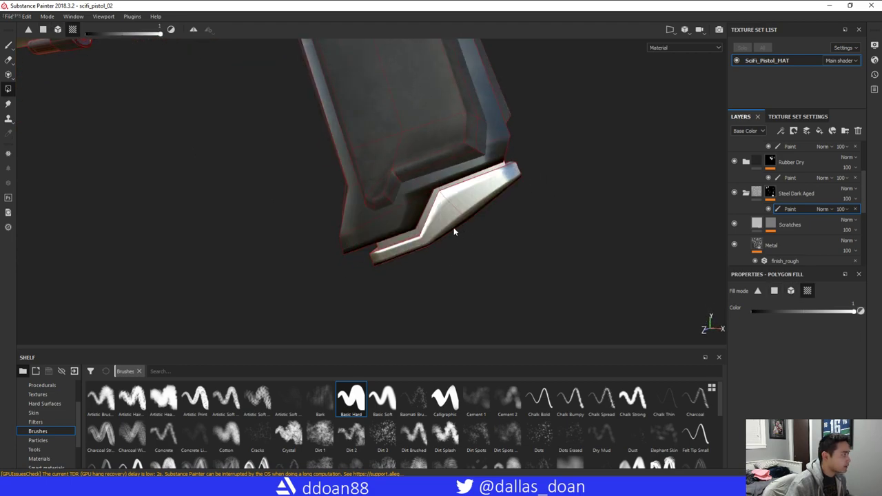
left_click_drag(457, 230, 385, 261, "alt")
Examine the whole pistol in the material view from both the side and the rear of the slide
key("c")
key("m")
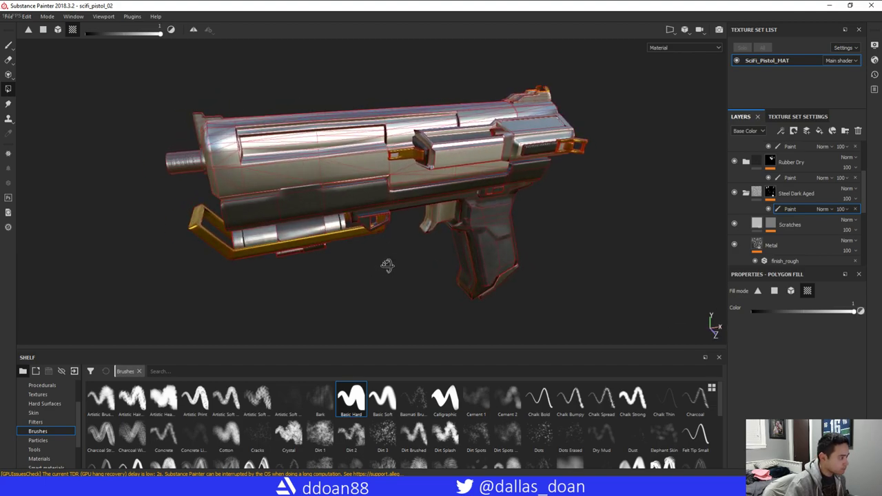
left_click_drag(381, 322, 417, 282, "alt")
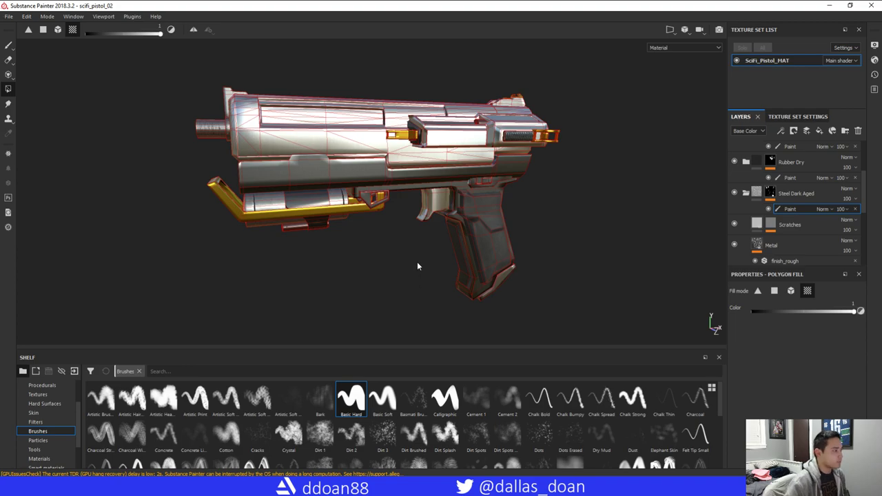
left_click_drag(355, 245, 370, 252, "alt")
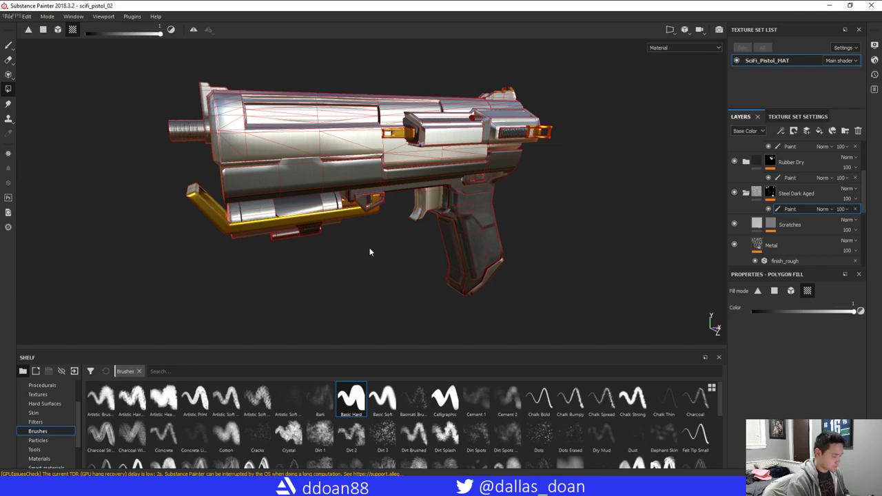
left_click_drag(419, 243, 353, 255, "alt")
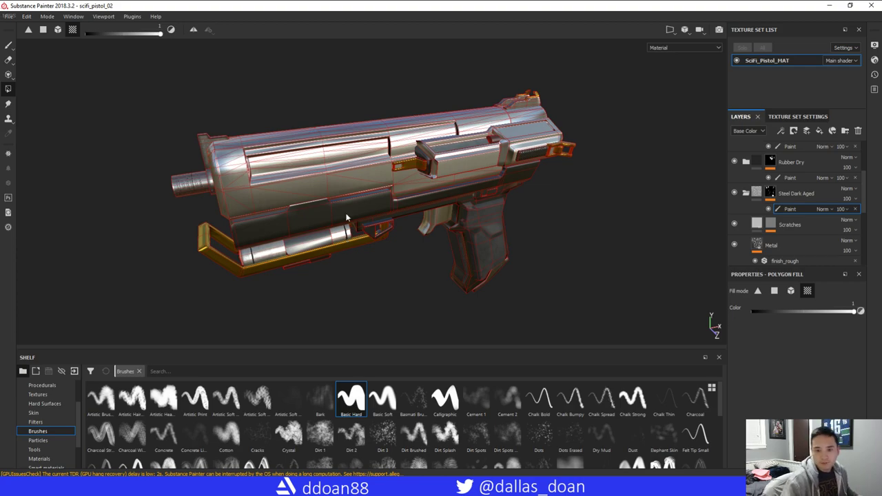
left_click_drag(521, 180, 415, 203, "alt")
right_click_drag(415, 203, 508, 231, "alt")
middle_click_drag(448, 204, 408, 192, "alt")
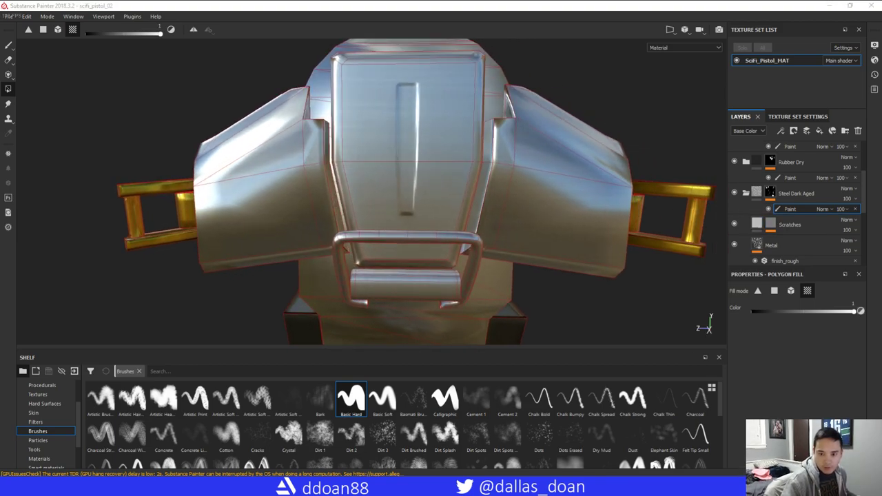
left_click_drag(546, 228, 694, 228, "alt")
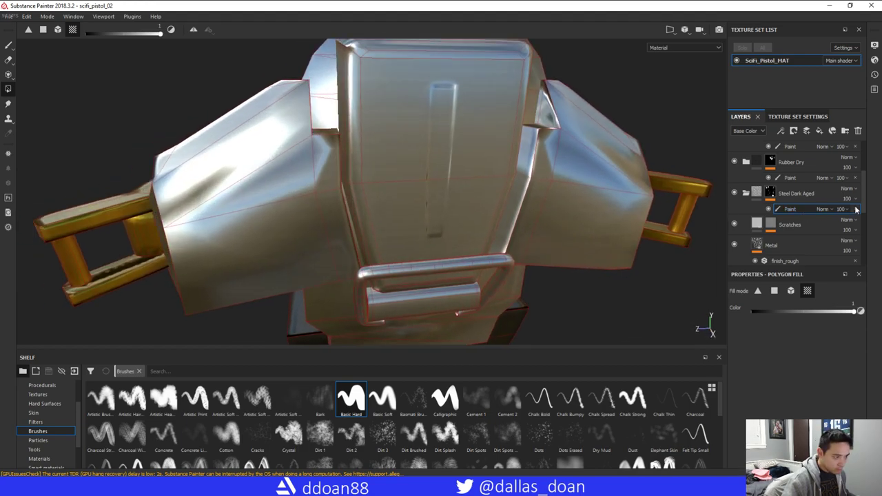
Collapse the Steel Dark Aged folder and return to the top of the layer stack
left_click(746, 195)
scroll(746, 225, "up", 2)
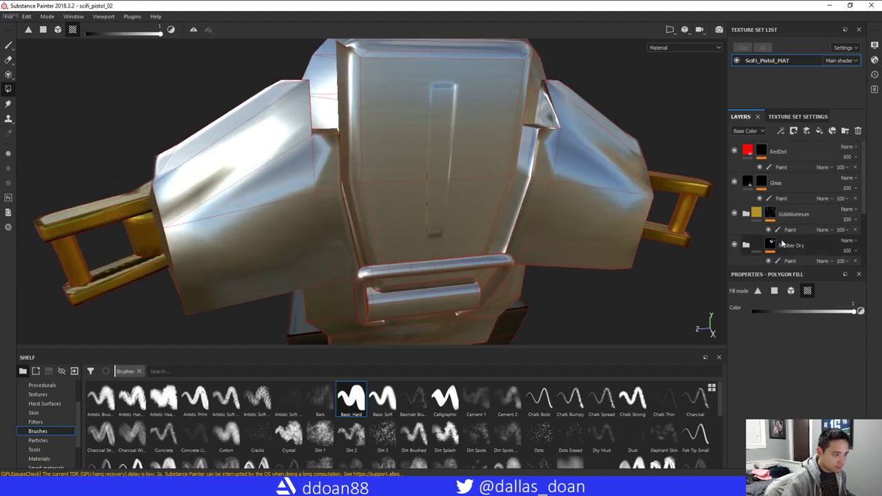
scroll(773, 237, "down", 2)
scroll(770, 230, "up", 4)
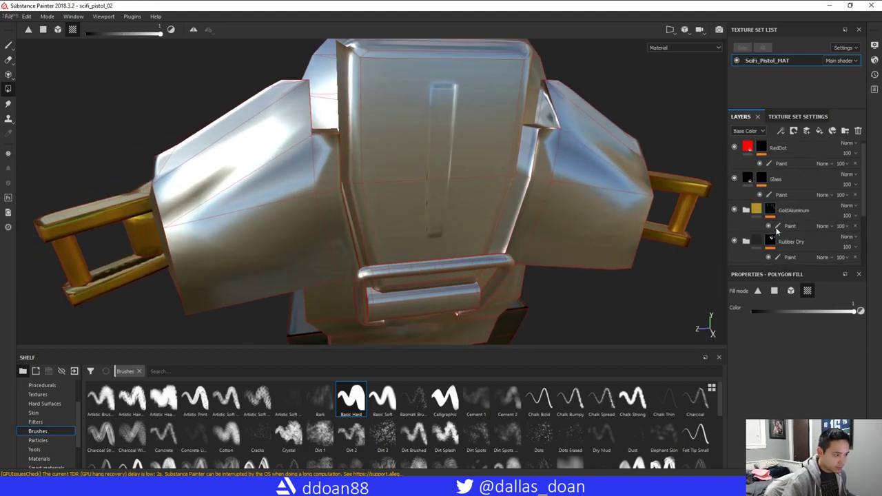
Add a fill layer directly above the GoldAluminum folder and name it LCD_Green
left_click(833, 131)
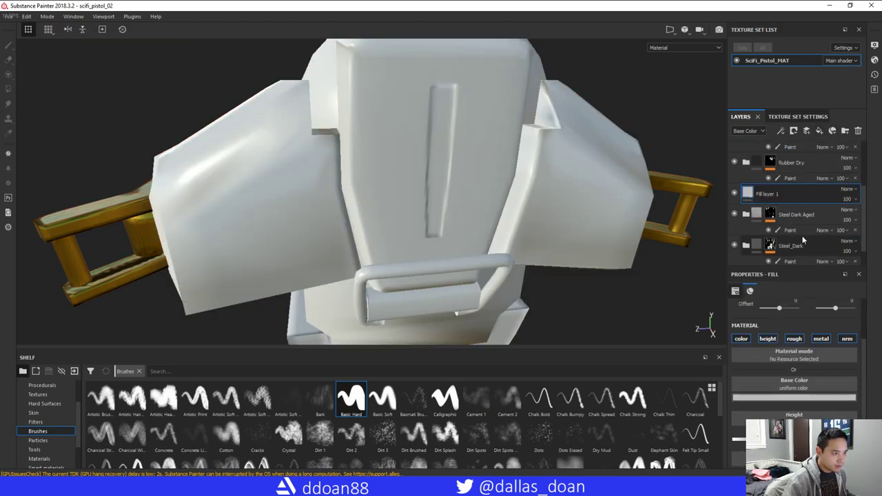
left_click_drag(766, 169, 763, 210)
double_click(774, 215)
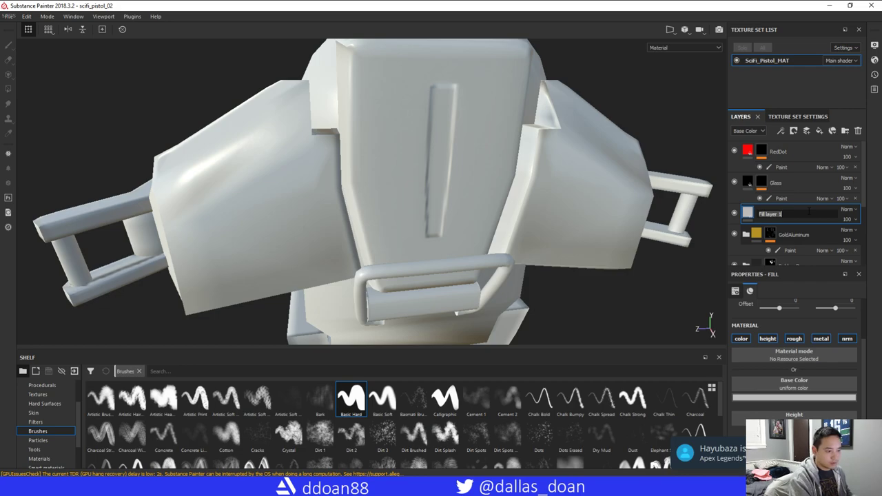
type("Gas")
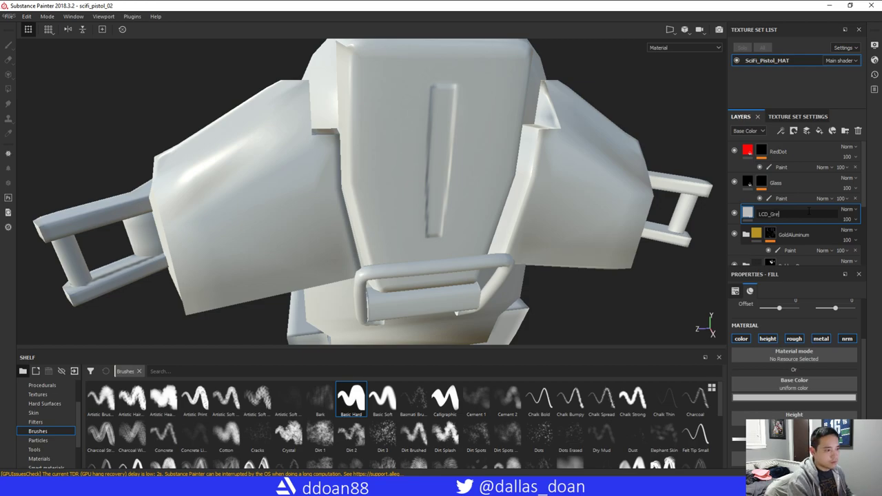
type("en")
key("Return")
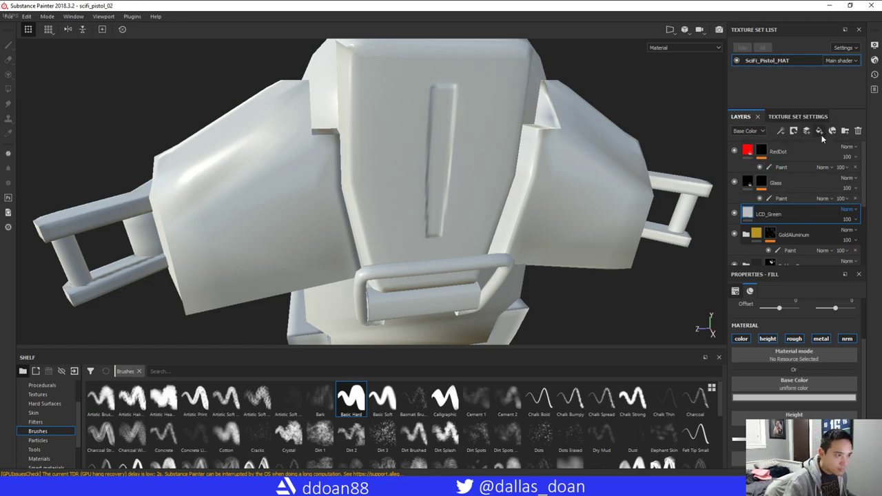
Create a folder named LCD and move the LCD_Green fill layer into it
key("ctrl+d")
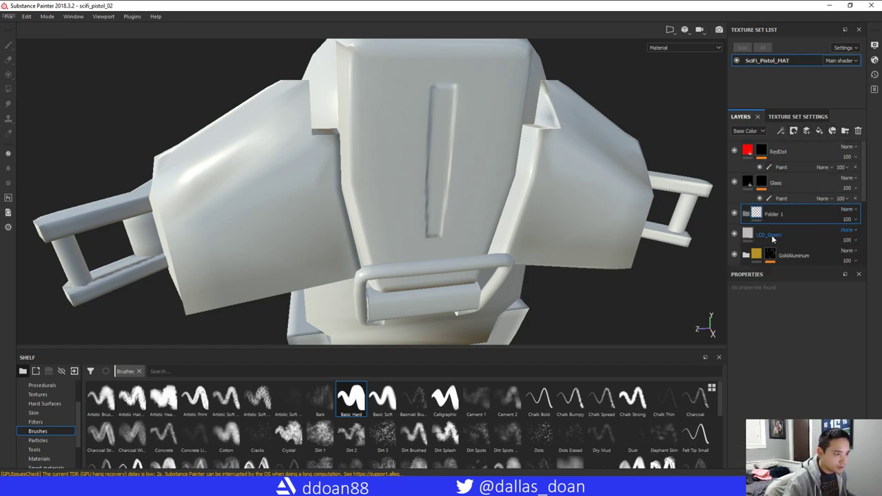
left_click_drag(771, 235, 782, 213)
double_click(777, 213)
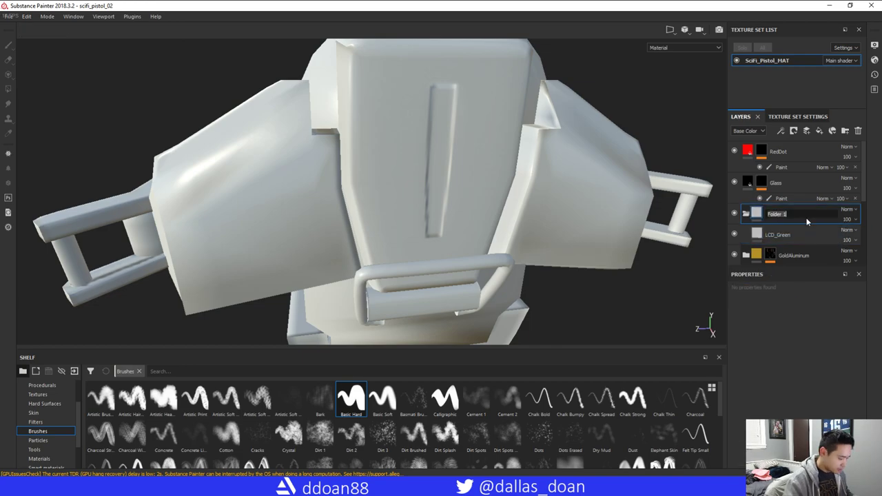
key("BackSpace")
type("LCD")
key("Return")
left_click(786, 235)
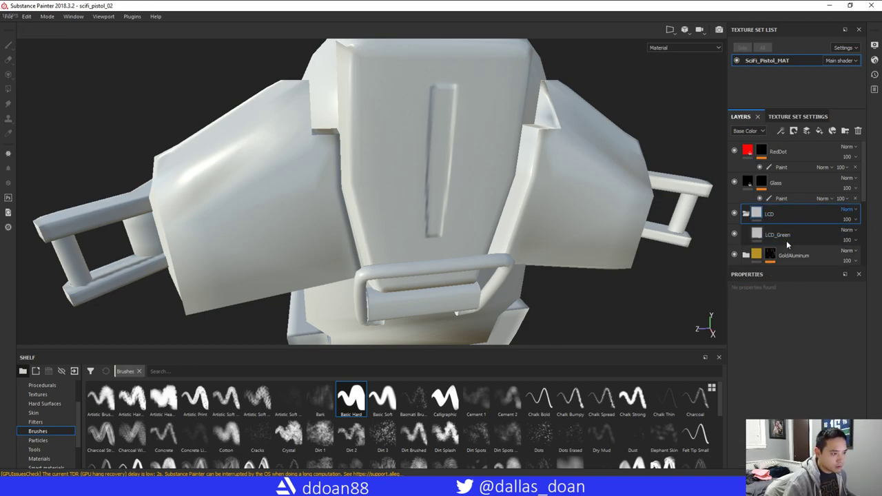
Add a black mask with a paint effect to the LCD folder
left_click_drag(436, 217, 563, 232, "alt")
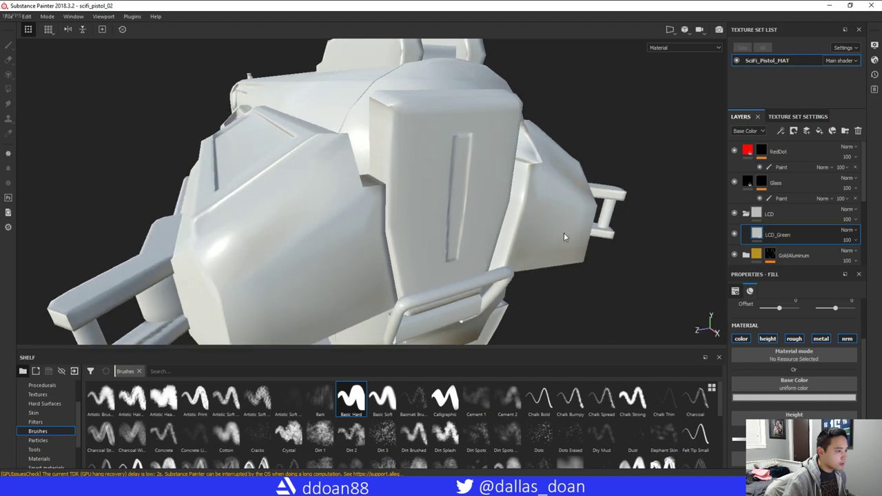
right_click(789, 215)
left_click(801, 15)
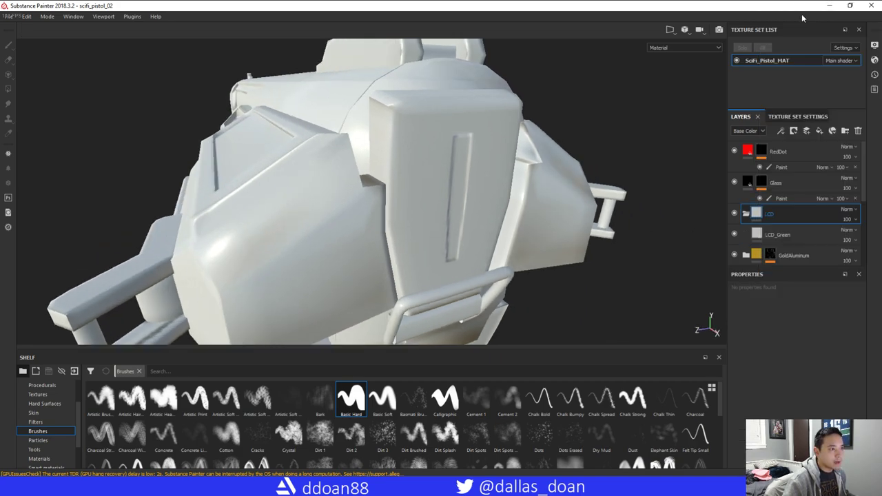
left_click_drag(588, 265, 641, 260, "alt")
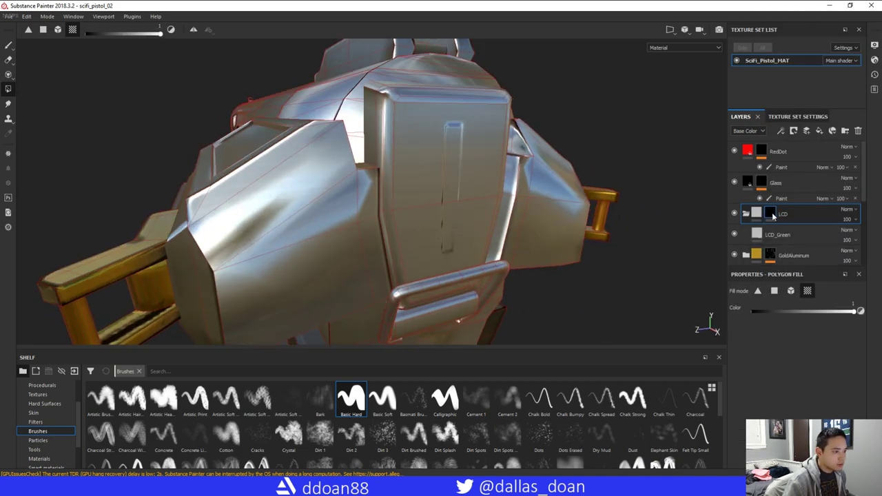
right_click(769, 213)
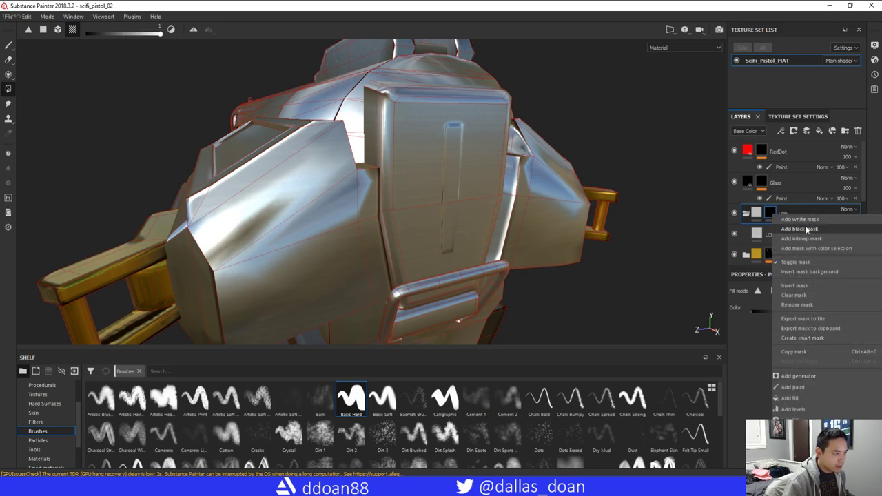
left_click(792, 386)
mouse_move(665, 238)
left_mouse_down("alt")
mouse_move(479, 225)
mouse_move(510, 224)
left_mouse_up("alt")
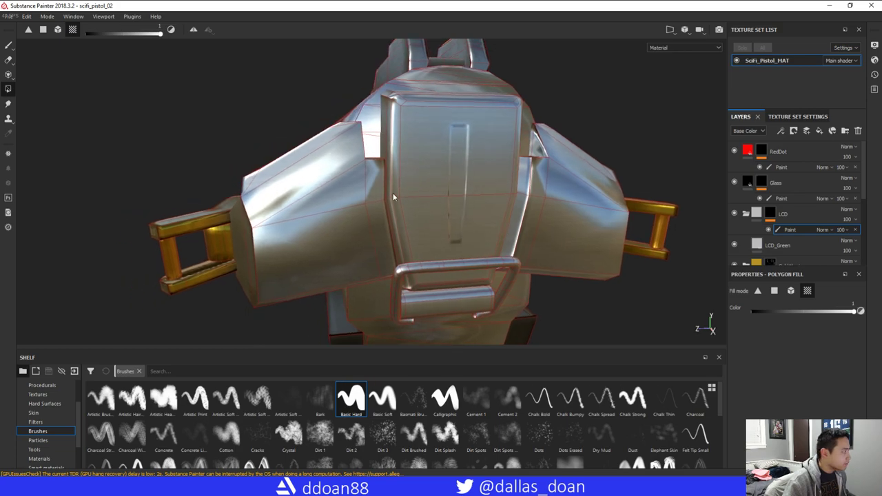
Set up the Paint brush at size 0.58 to fit the narrow vertical slot on the rear of the slide
left_click(9, 45)
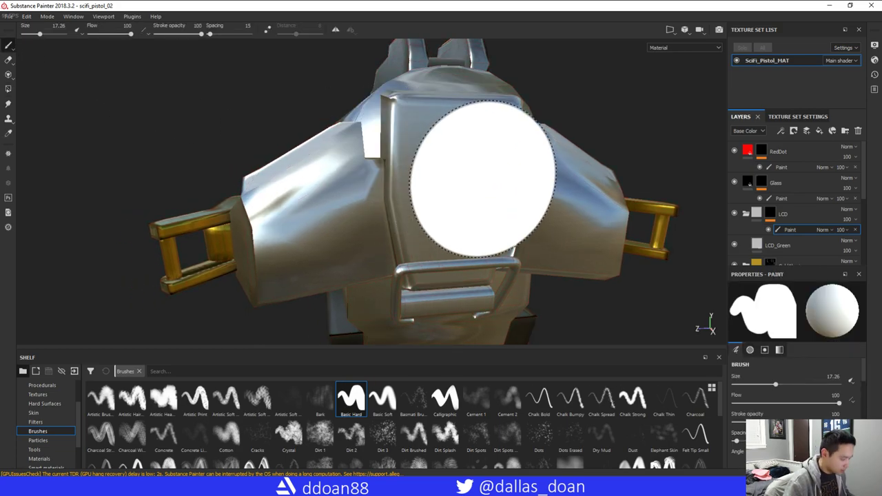
key("bracketleft")
key("bracketleft")
key("bracketleft")
key("bracketleft")
key("bracketleft")
key("bracketleft")
key("bracketleft")
key("bracketleft")
right_click_drag(465, 144, 479, 158, "ctrl")
scroll(483, 145, "up", 5)
left_click_drag(469, 174, 445, 166, "alt")
right_click_drag(445, 166, 406, 98, "ctrl")
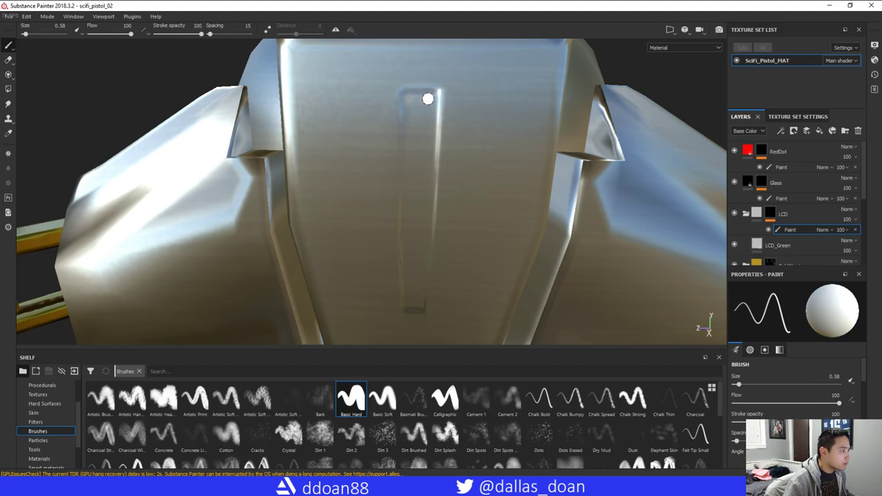
Paint the slot's top edge and right edge white on the LCD mask using straight brush strokes
mouse_move(431, 99)
left_mouse_down("alt")
mouse_move(457, 199)
mouse_move(434, 108)
left_mouse_up("alt")
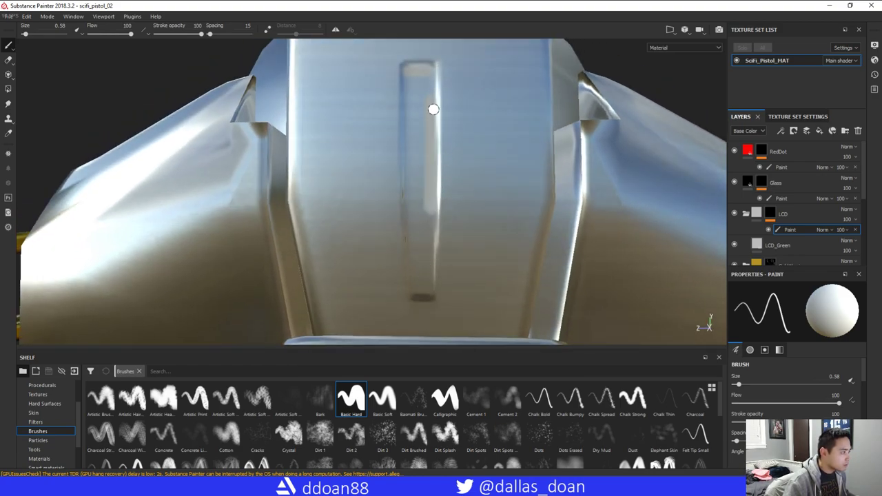
key("ctrl+z")
left_click(429, 71)
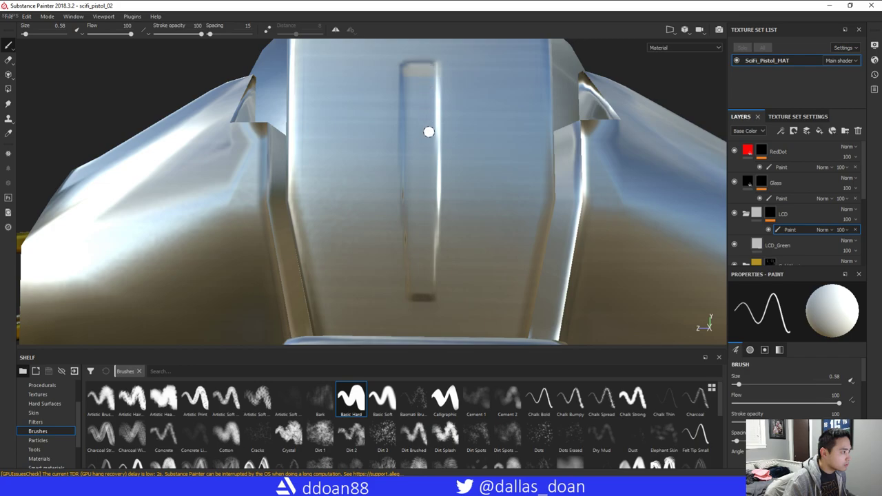
left_click(429, 180, "shift")
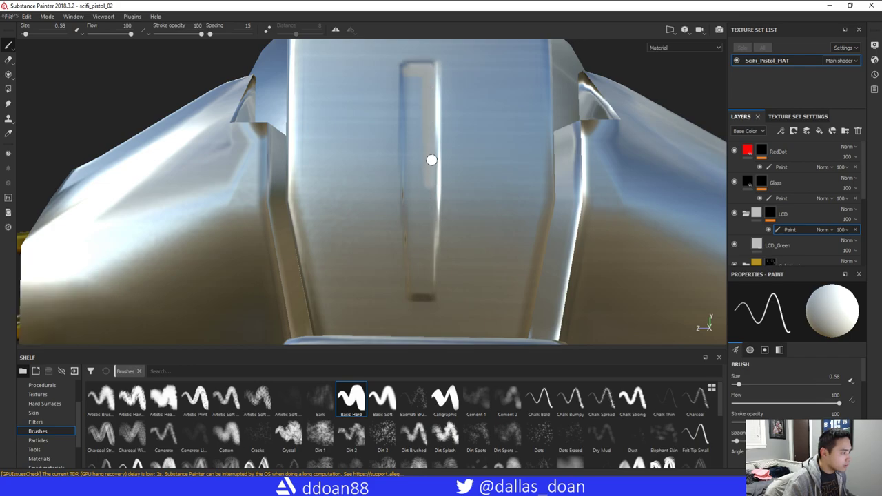
left_click_drag(427, 188, 426, 202)
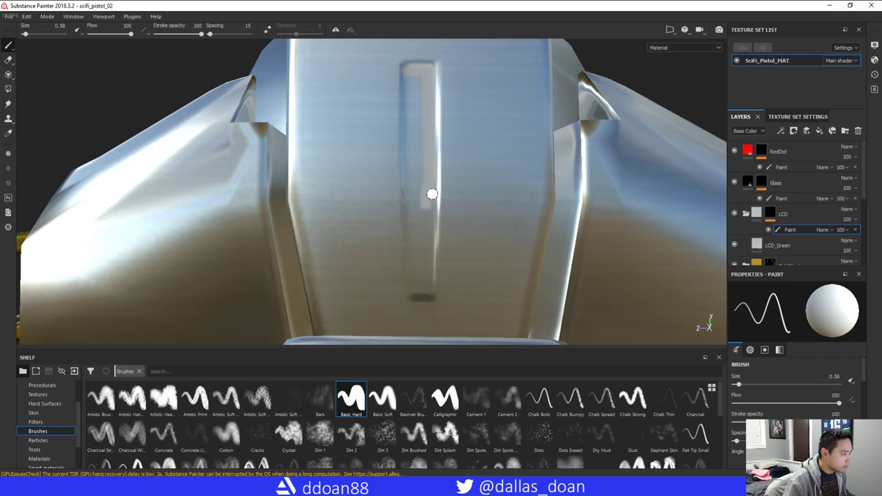
left_click(431, 194)
left_click(427, 291, "shift")
Paint the slot's bottom end and its left edge from bottom to top on the LCD mask
middle_click_drag(433, 253, 441, 240, "alt")
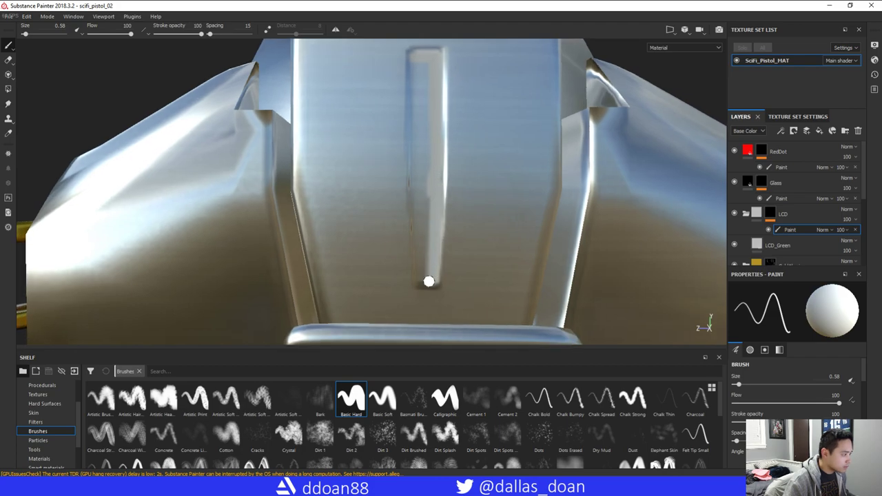
left_click_drag(429, 281, 423, 279)
left_click(417, 194, "shift")
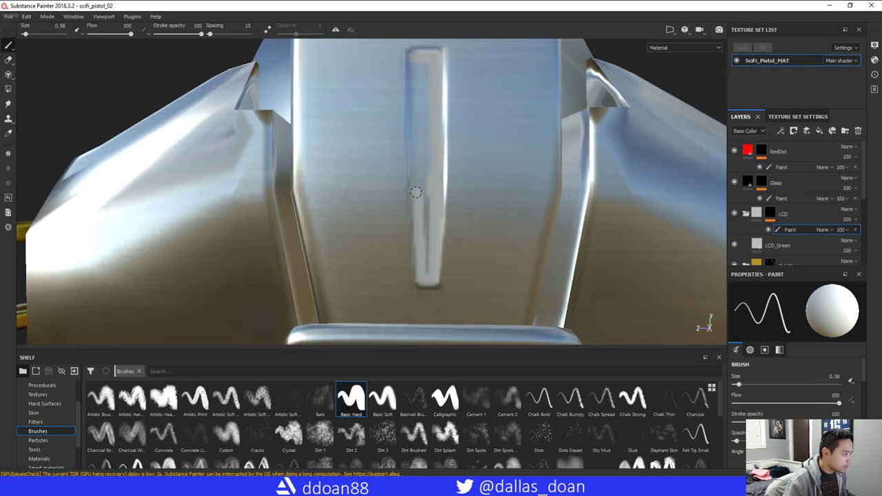
left_click_drag(427, 166, 441, 224, "alt")
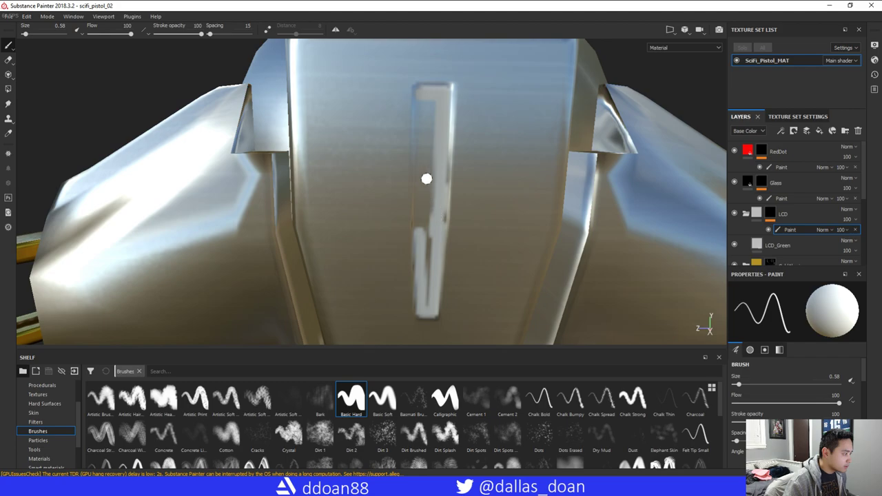
left_click(419, 90, "shift")
key("ctrl+z")
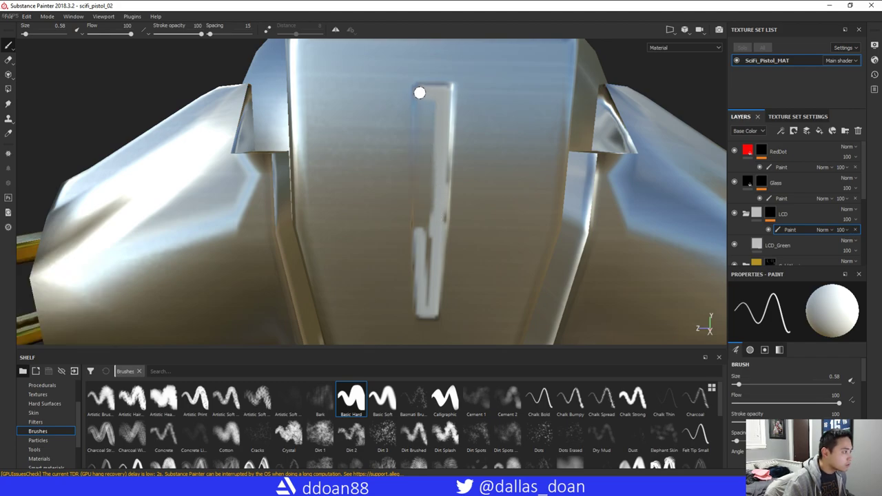
left_click(418, 227, "shift")
Fill the remaining gaps along the middle of the slot on the LCD mask with straight brush strokes
left_click(429, 98)
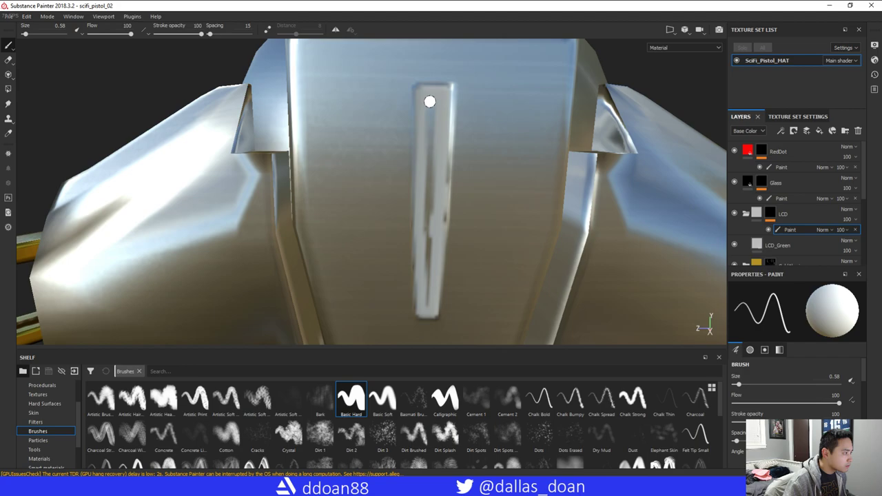
left_click(425, 238, "shift")
left_click(438, 119)
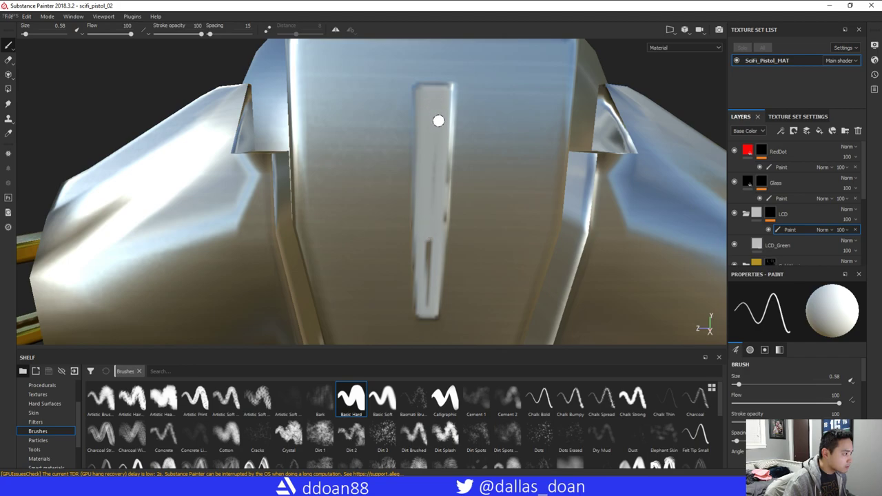
left_click(432, 214, "shift")
left_click(425, 309, "shift")
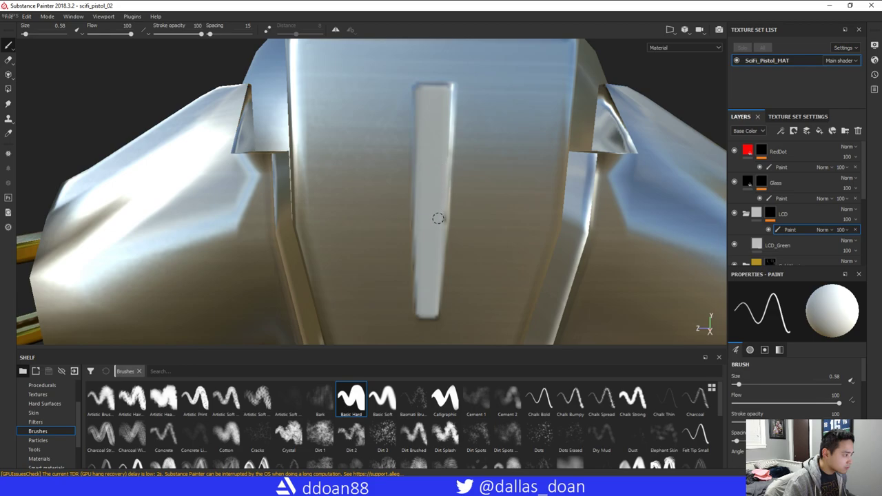
scroll(439, 236, "down", 3)
left_click_drag(438, 222, 392, 199, "alt")
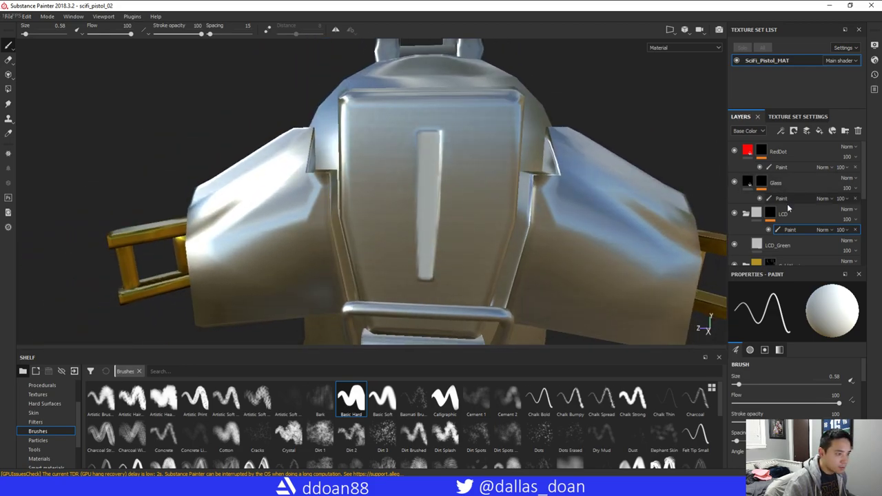
Restrict the LCD_Green fill layer to the color channel, disabling height, roughness, metallic and normal
left_click(760, 245)
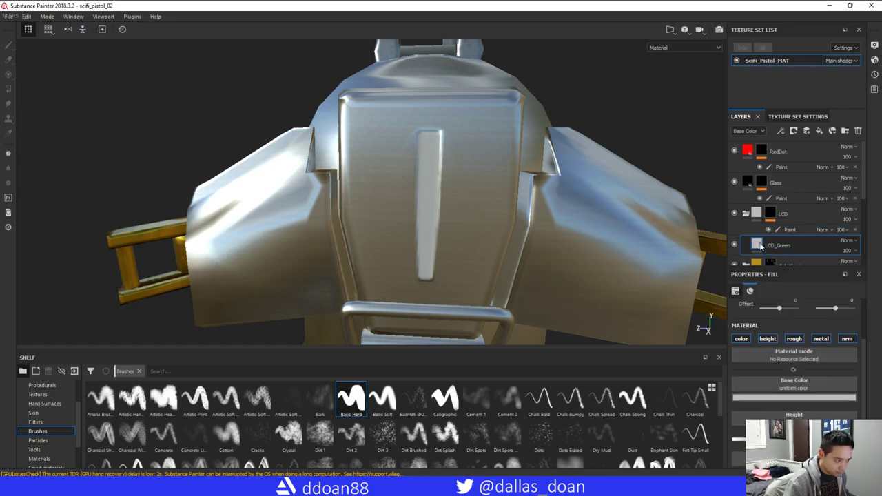
left_click(769, 339)
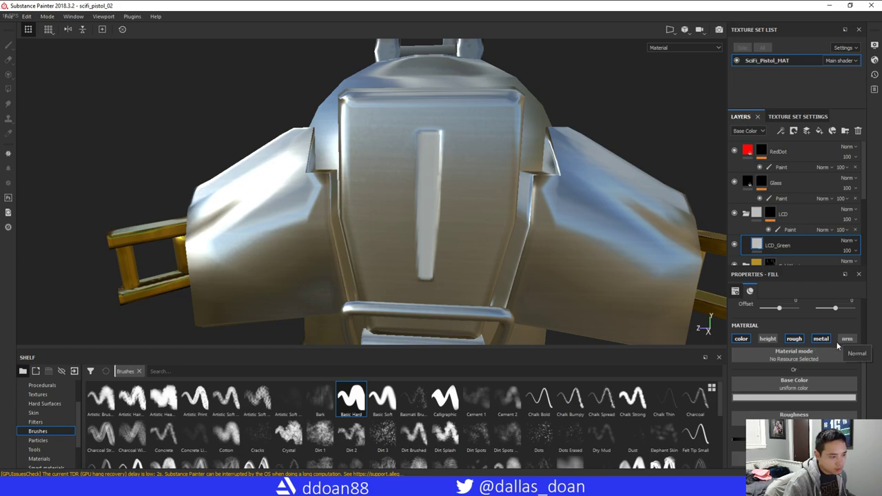
left_click(821, 342)
left_click(793, 361)
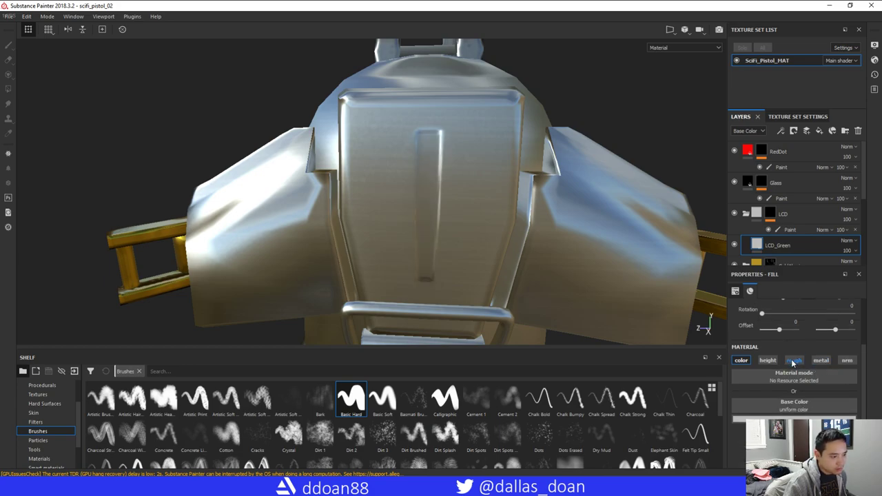
Sample a light blue with RGB 0.209, 0.509, 0.665 as the base color of the LCD_Green layer
left_click(756, 417)
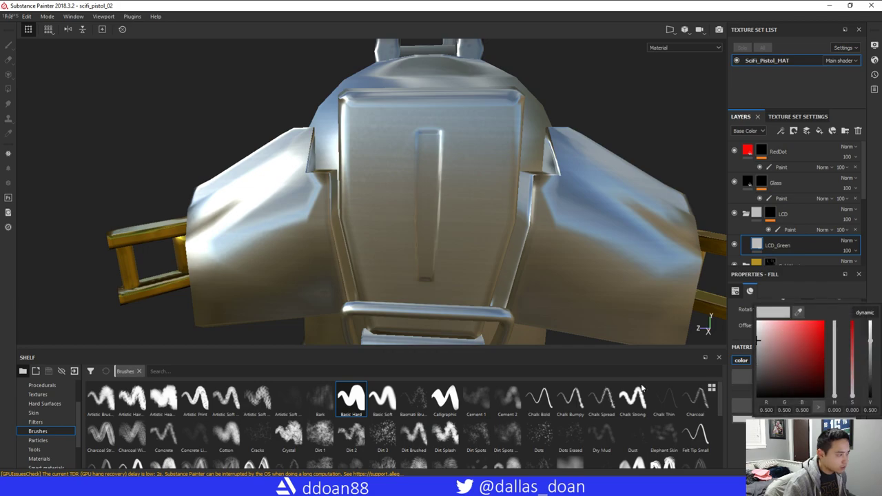
left_click(797, 312)
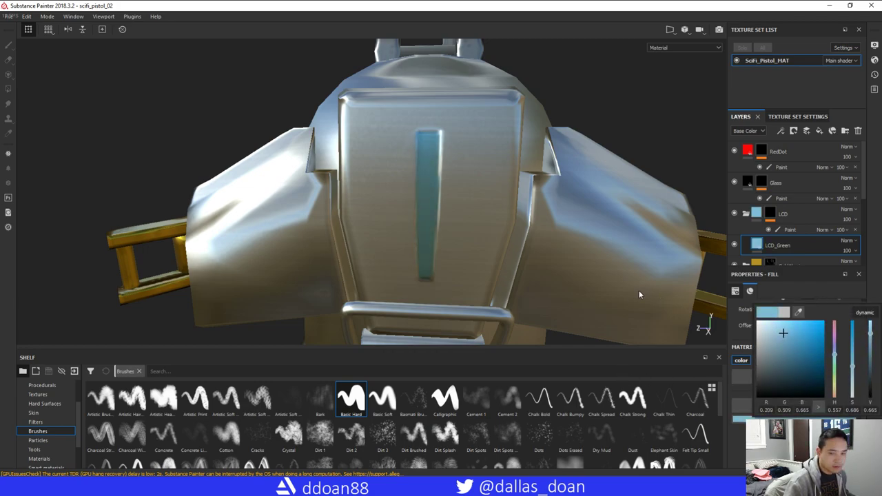
left_click(859, 290)
Duplicate the LCD_Green fill layer inside the LCD folder
left_click_drag(400, 266, 419, 257, "alt")
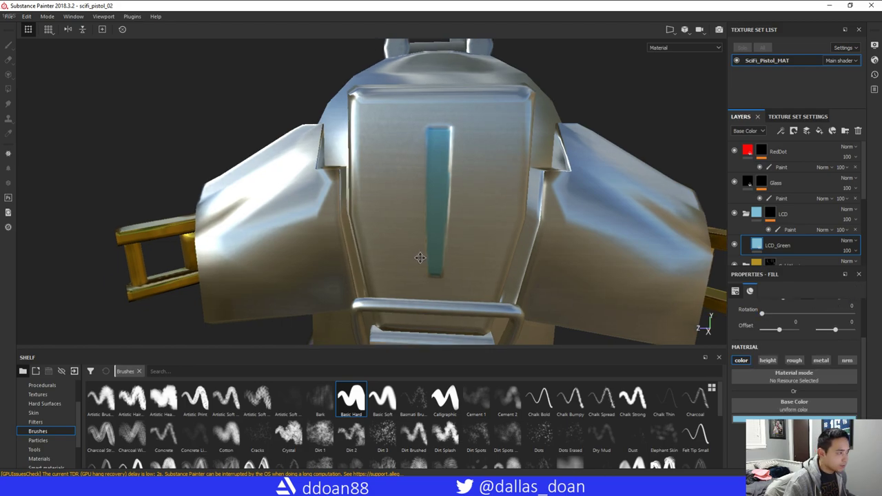
scroll(510, 237, "down", 2)
left_click_drag(510, 236, 507, 264, "alt")
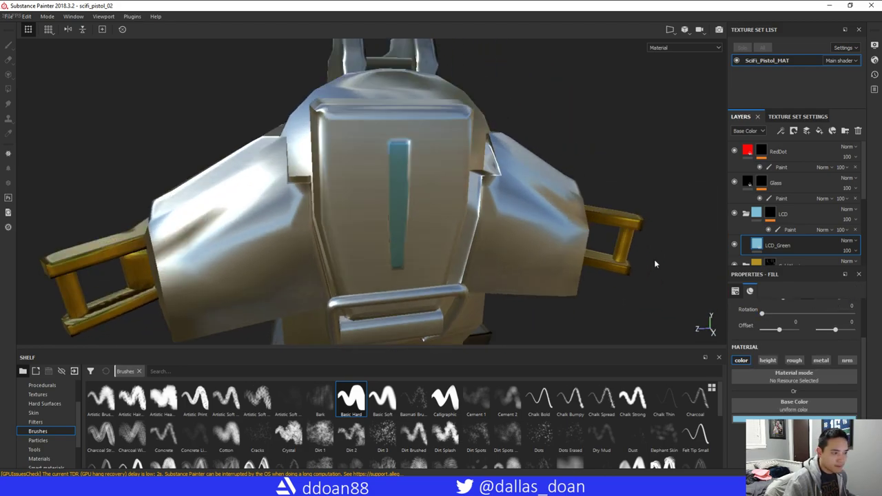
double_click(789, 248)
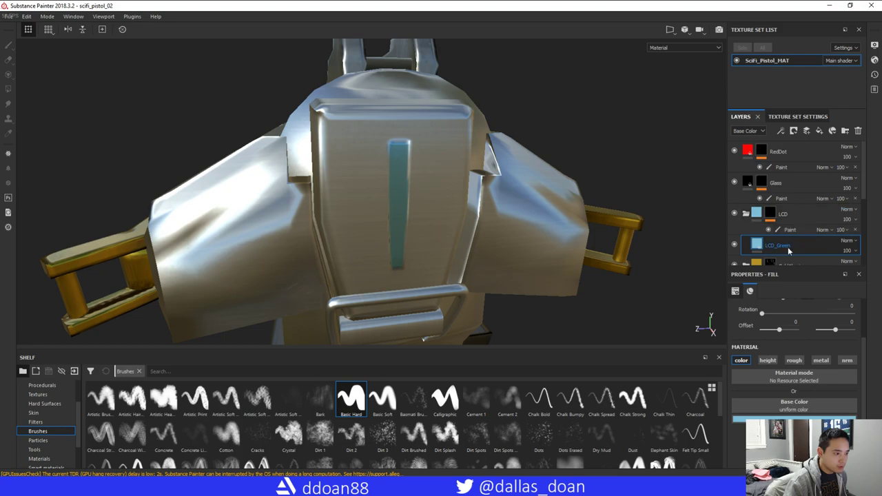
key("ctrl+d")
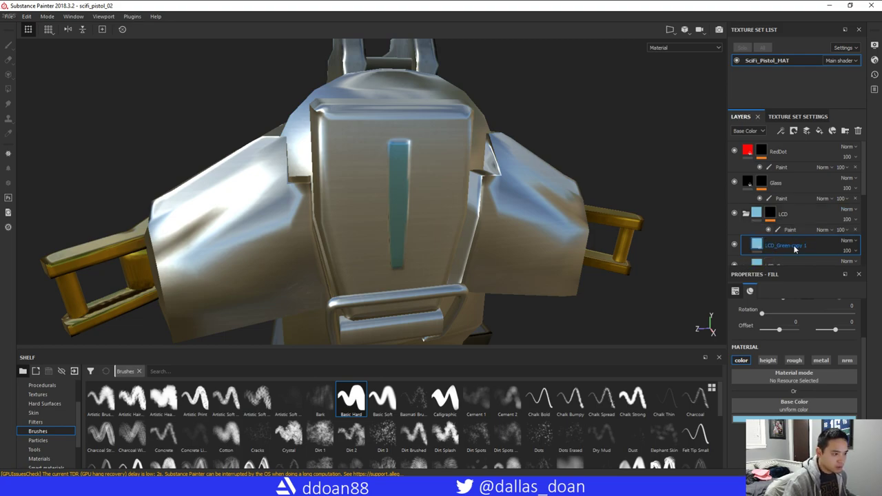
Rename the duplicated LCD fill layer as LCD_Red
double_click(792, 247)
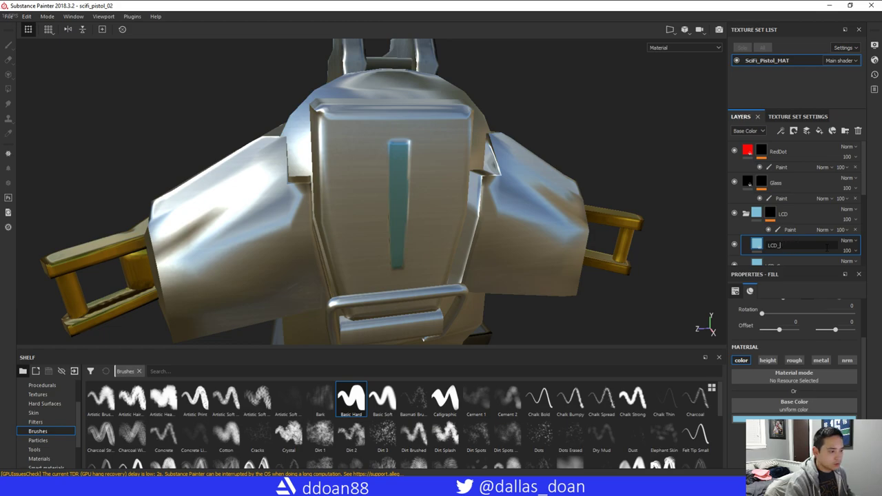
key("Return")
left_click_drag(461, 215, 479, 236, "alt")
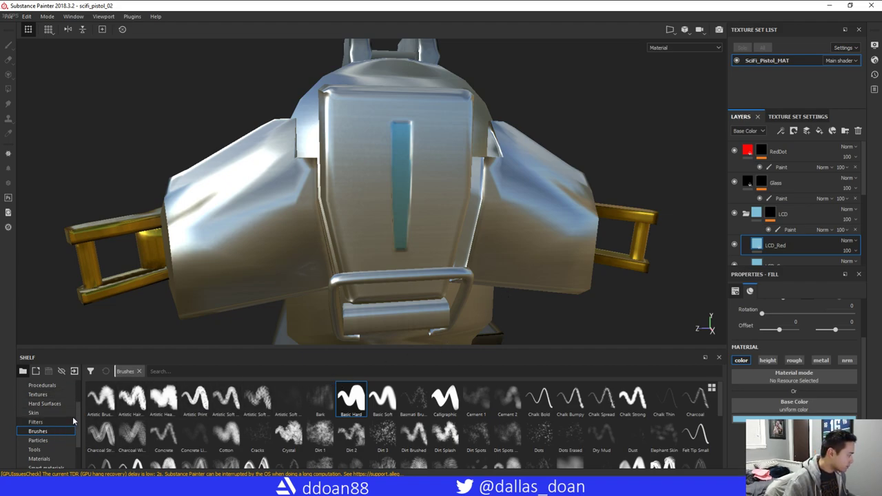
Search the alpha library for a bar or stripe shape suited to the LCD indicator's segments
scroll(69, 421, "up", 3)
left_click(36, 394)
left_click(36, 403)
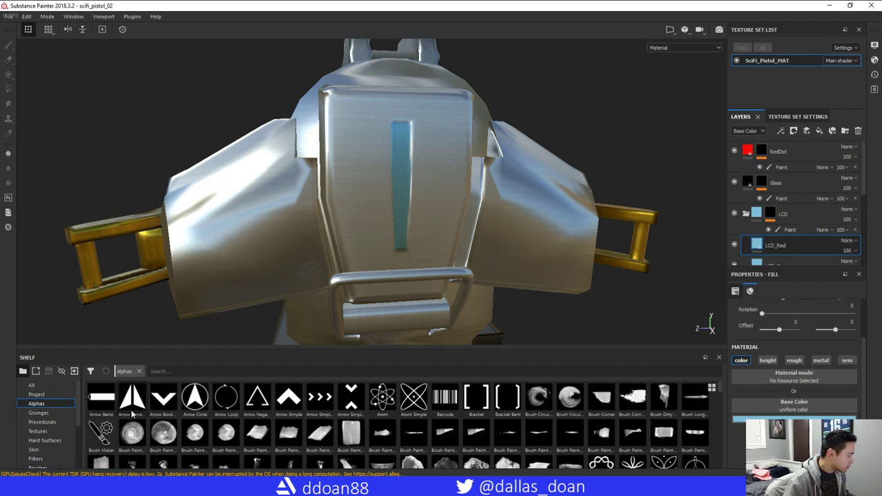
scroll(365, 426, "down", 3)
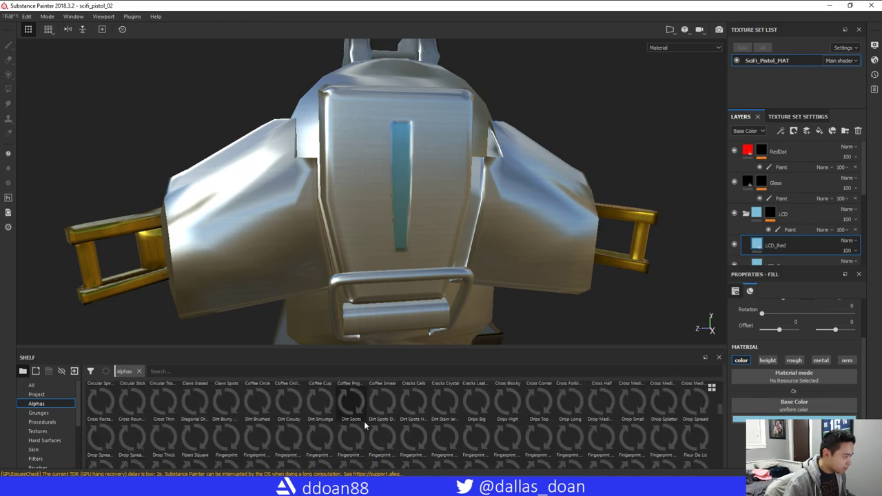
scroll(365, 426, "up", 3)
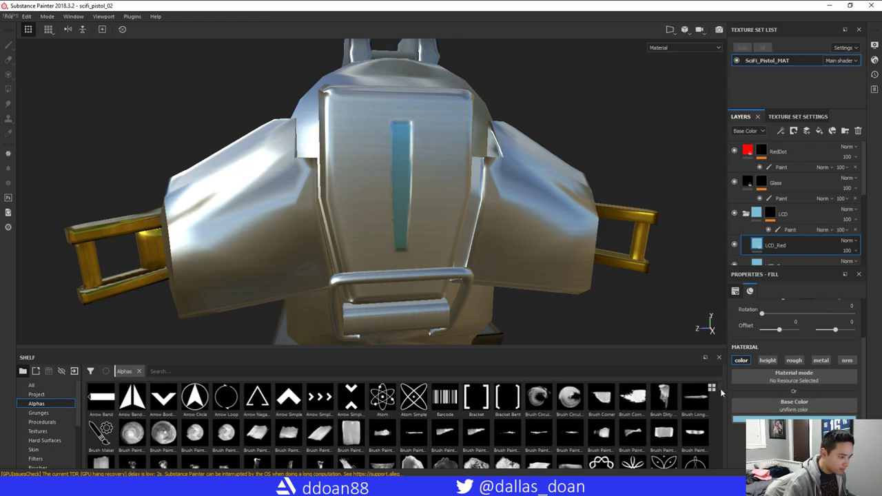
scroll(623, 424, "down", 2)
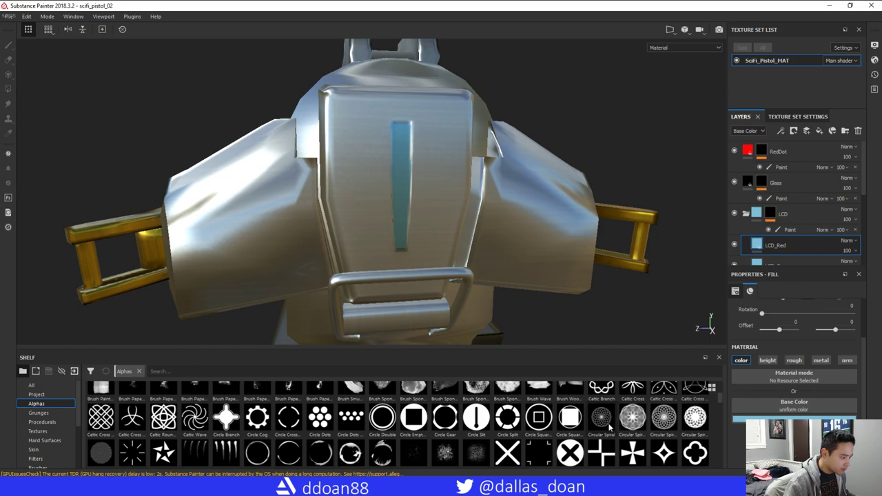
scroll(307, 426, "down", 6)
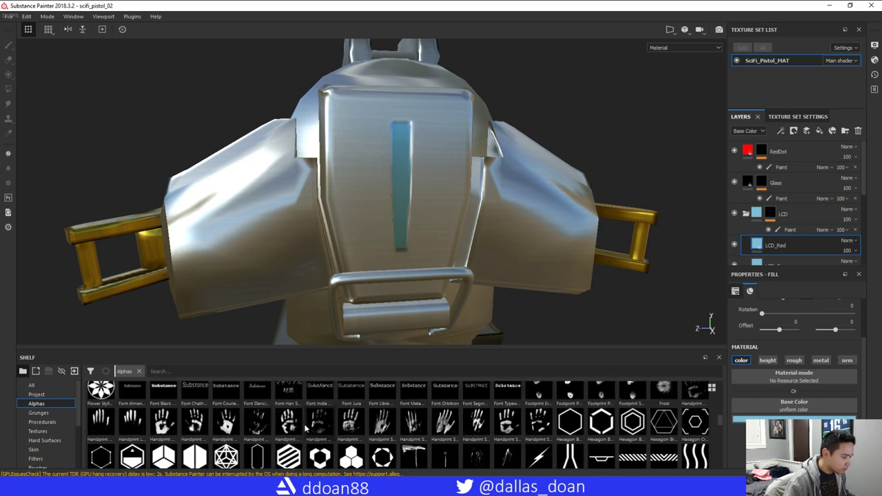
scroll(306, 427, "down", 3)
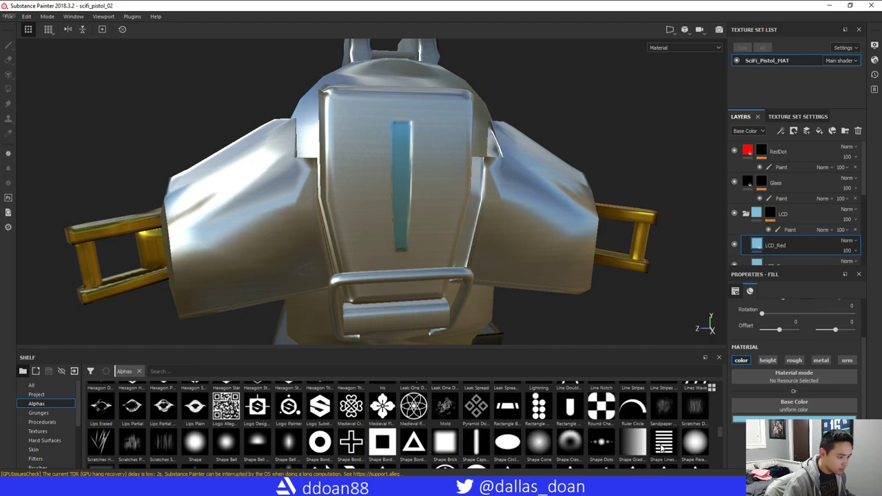
mouse_move(662, 446)
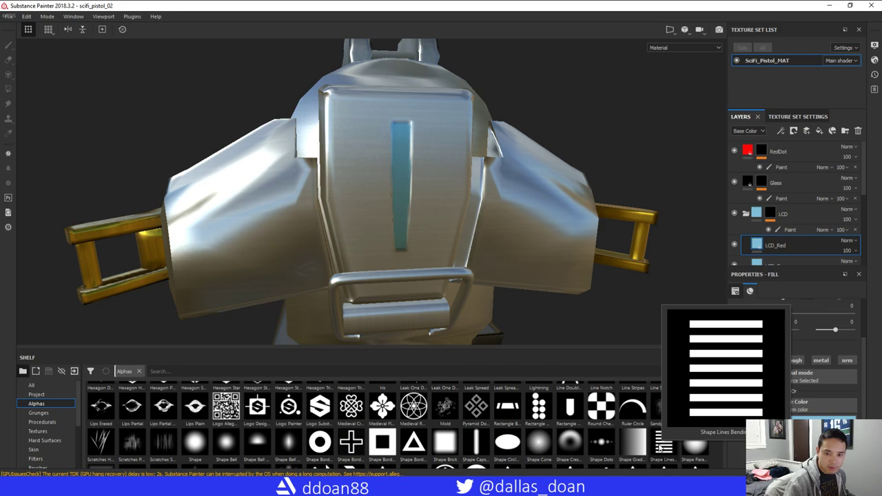
Add a black mask with a paint effect to the LCD_Red layer
right_click(775, 250)
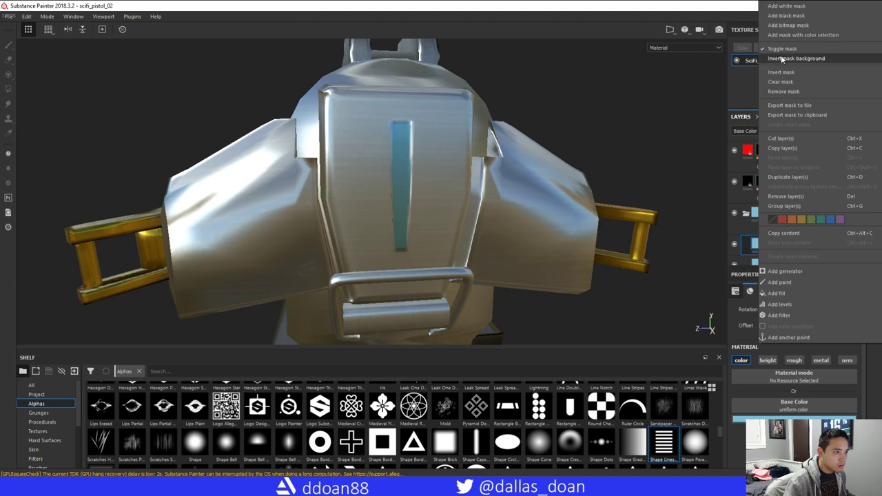
left_click(802, 15)
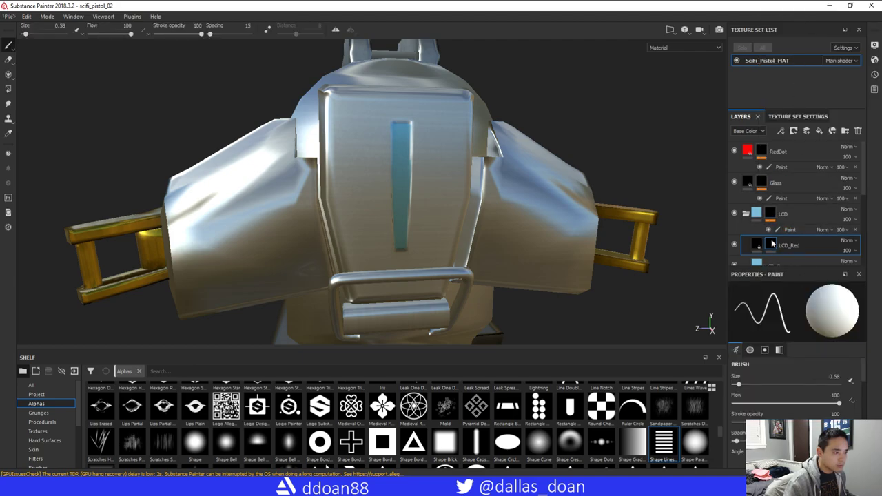
right_click(772, 243)
left_click(777, 304)
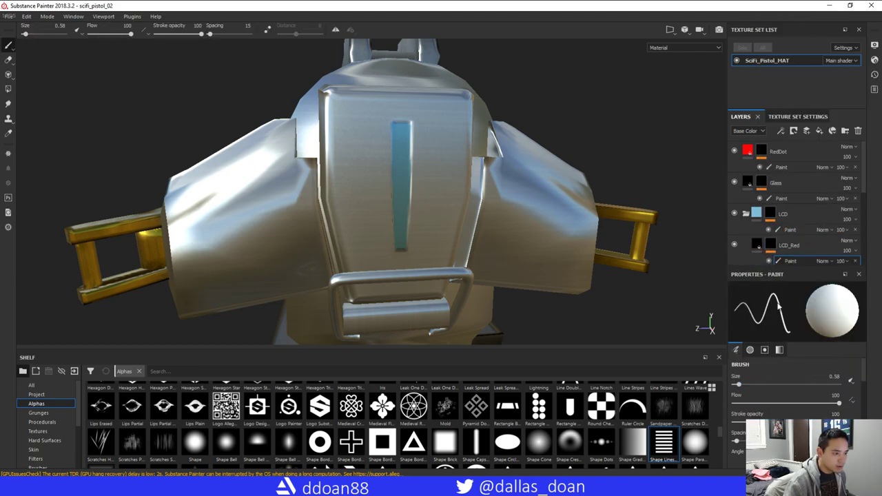
left_click(789, 261)
scroll(786, 227, "down", 2)
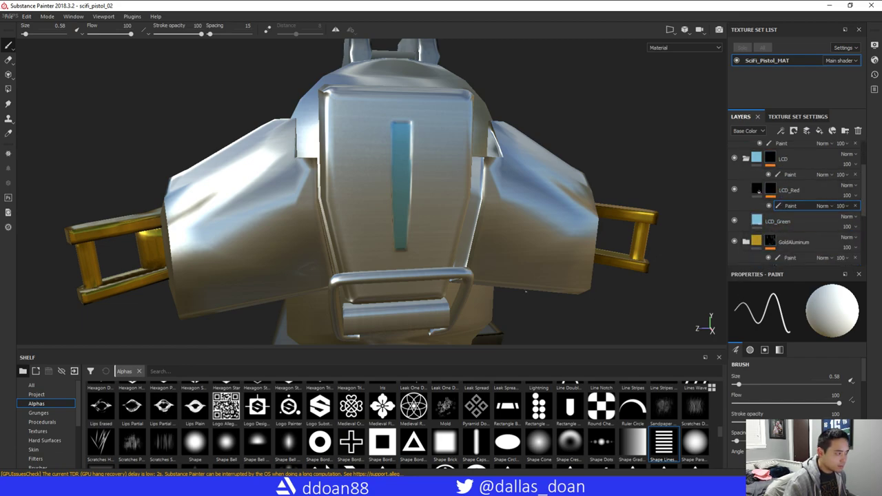
Try the Shape Lines and Shape Square alphas as the mask brush tip at size 14.08
left_click(663, 435)
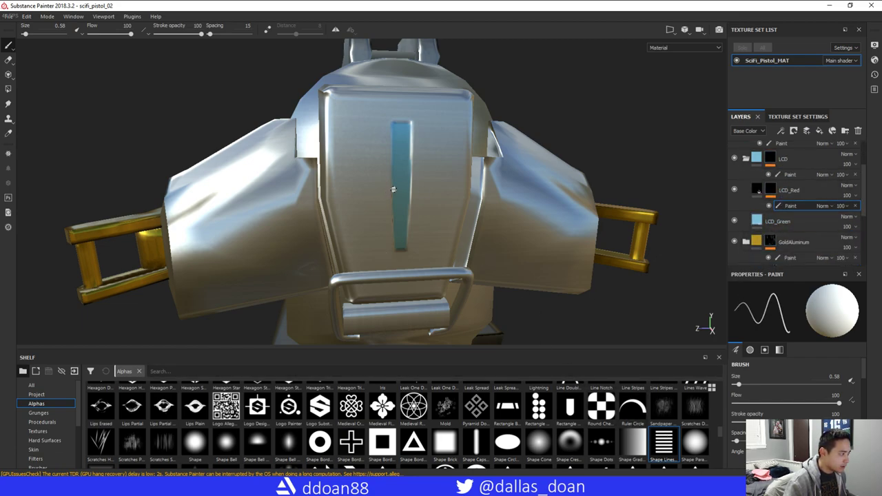
right_click_drag(398, 186, 408, 181, "ctrl")
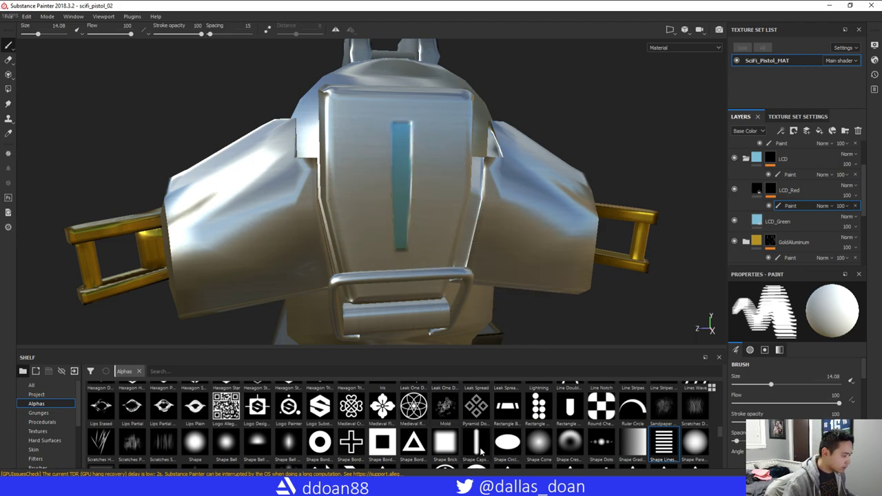
scroll(484, 447, "down", 3)
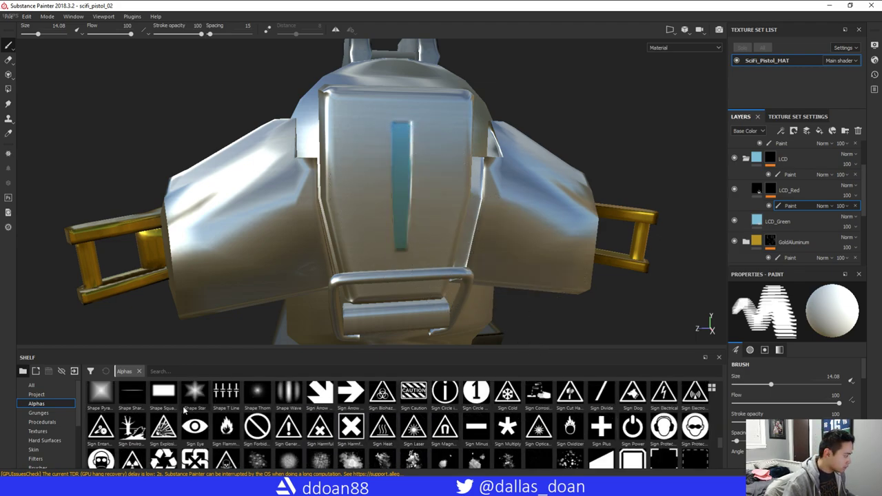
left_click(163, 393)
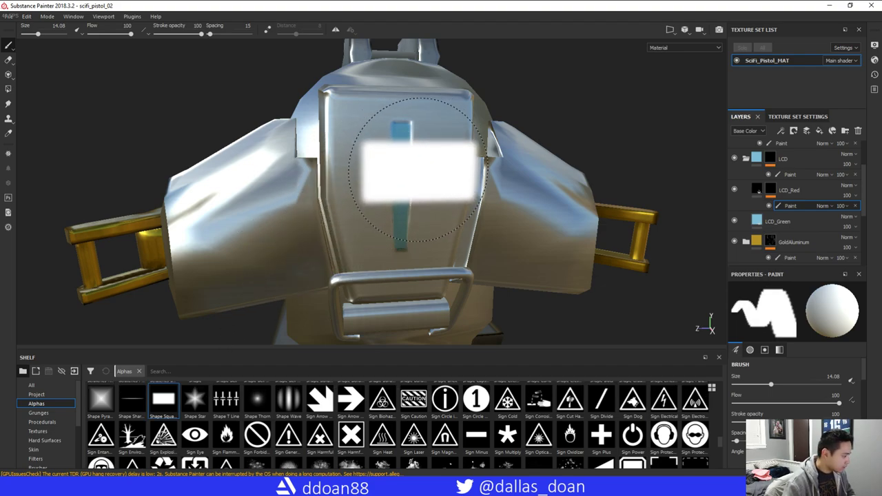
scroll(507, 427, "up", 1)
Try the Sign Minus alpha as the brush tip, shrinking the brush to size 3.08 to match the slot's width
left_click(475, 434)
key("bracketleft")
key("bracketleft")
key("bracketleft")
key("bracketleft")
key("bracketleft")
key("bracketleft")
key("bracketleft")
key("bracketleft")
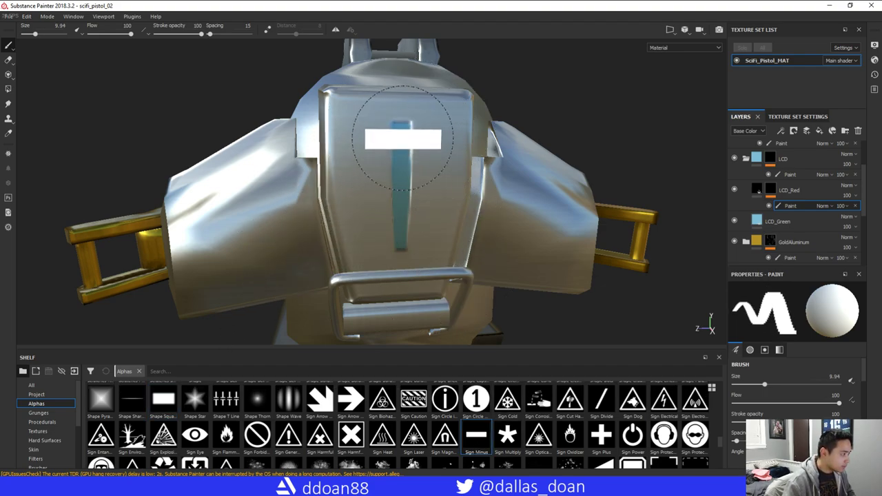
key("bracketleft")
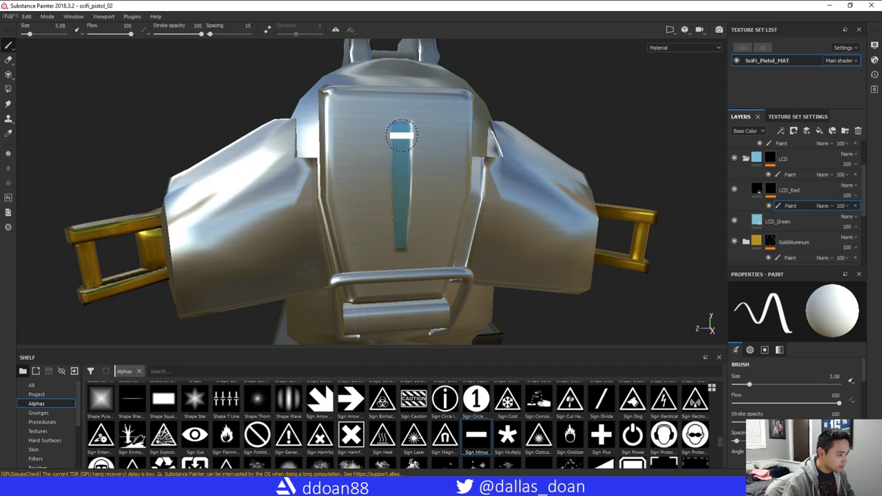
Stamp a filled square near the slot's upper end on the LCD_Red mask, using a solid square alpha at brush size 1.34
scroll(473, 429, "down", 2)
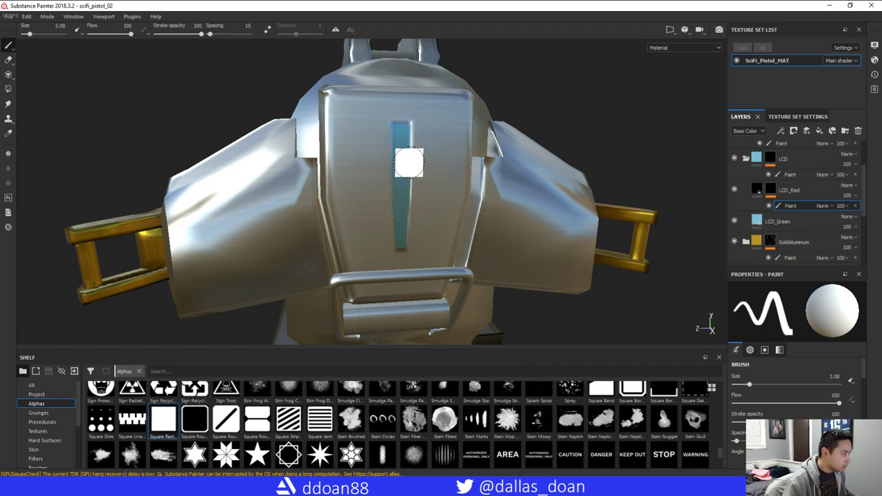
key("bracketleft")
key("bracketleft")
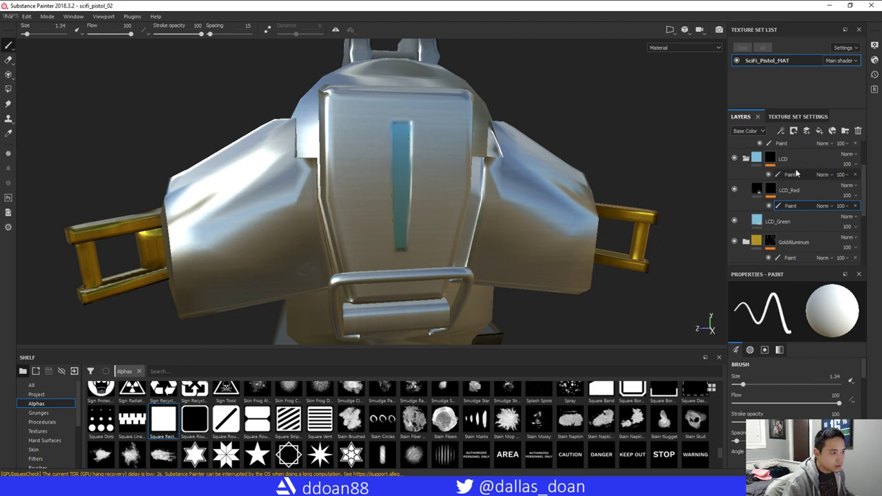
Sample a bright red as the base color of the LCD_Red layer
left_click(758, 193)
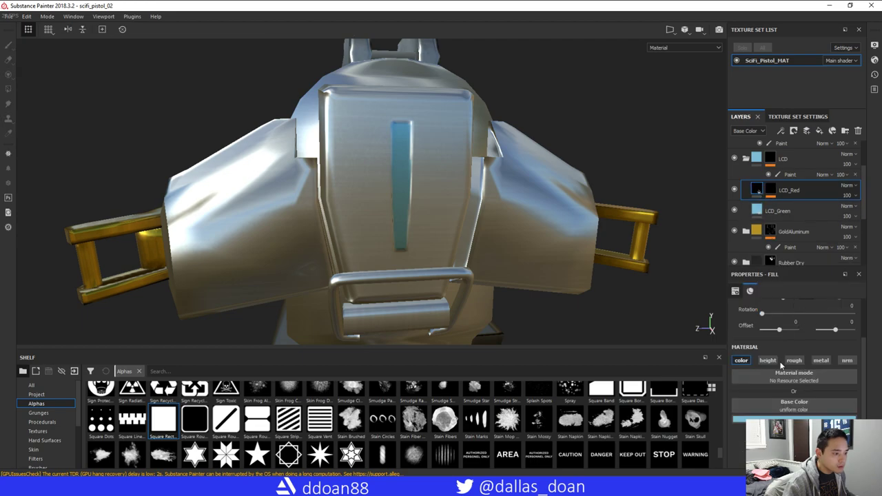
left_click(794, 419)
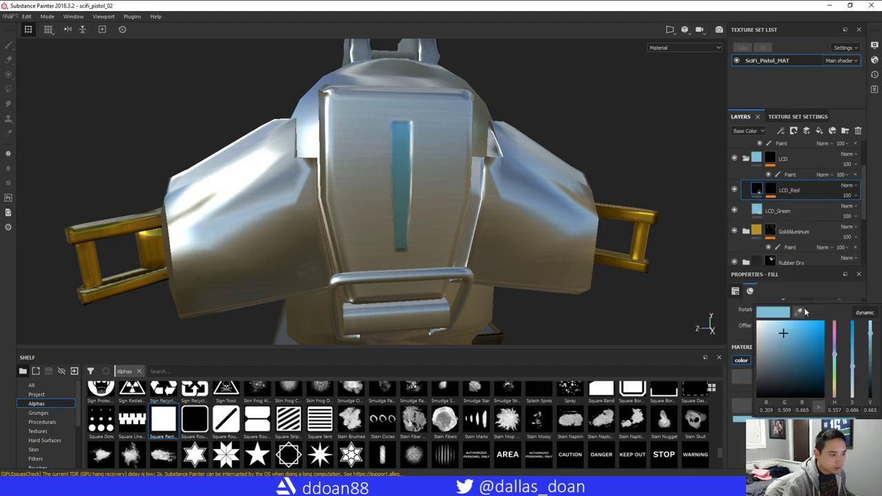
left_click(800, 312)
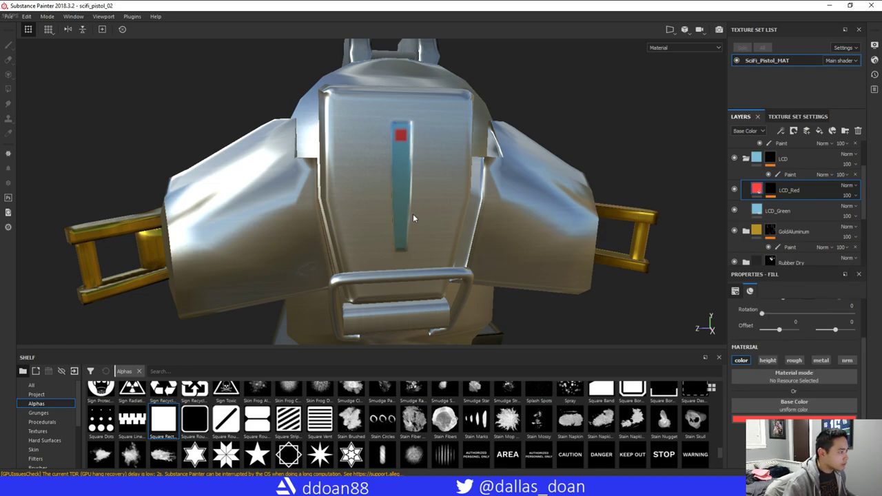
Stamp a red square near the slot's lower end on the LCD_Red mask, replacing the first attempt with brush size 0.92
left_click_drag(413, 214, 458, 263, "alt")
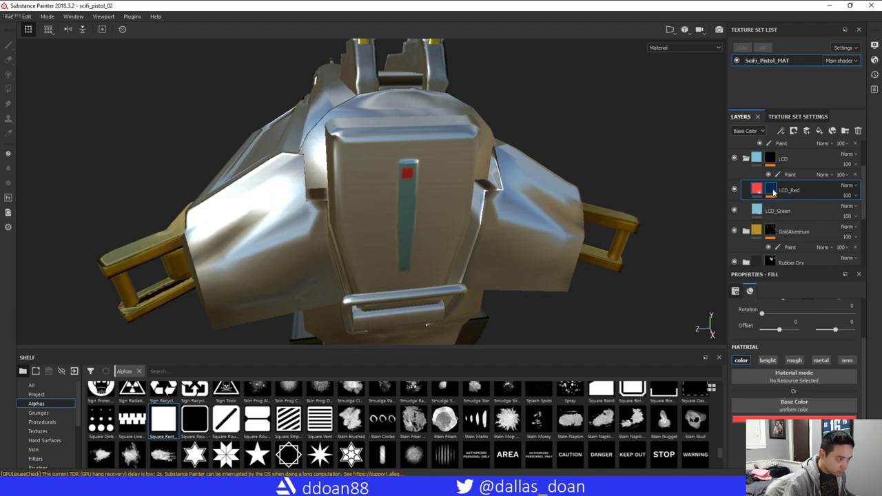
left_click(773, 192)
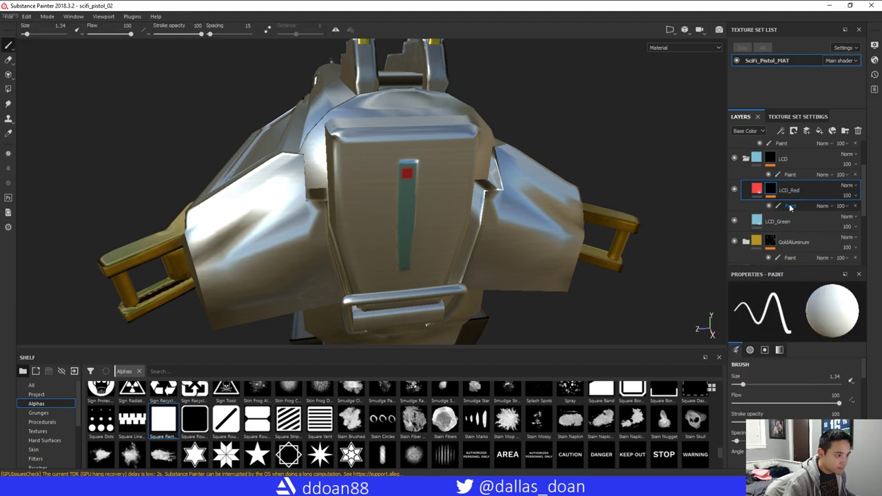
left_click(790, 205)
mouse_move(417, 268)
left_mouse_down("alt")
mouse_move(418, 258)
mouse_move(392, 266)
left_mouse_up("alt")
scroll(405, 265, "up", 2)
left_click(395, 264)
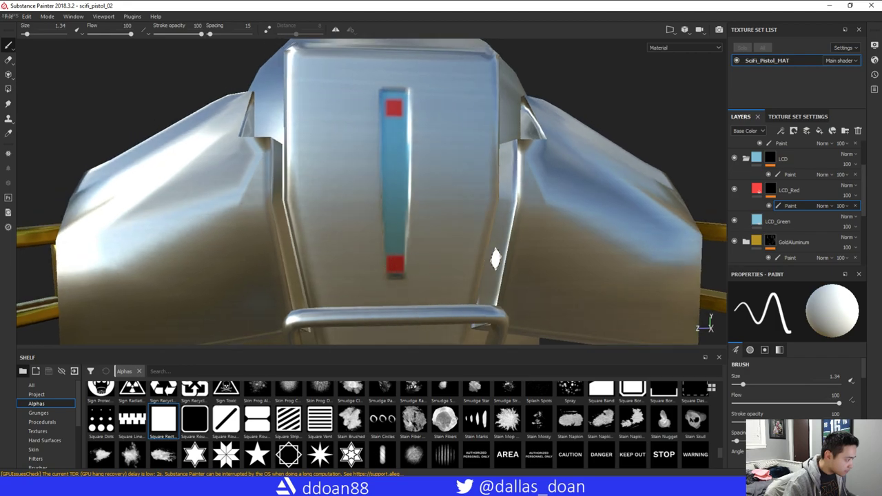
key("bracketleft")
key("bracketleft")
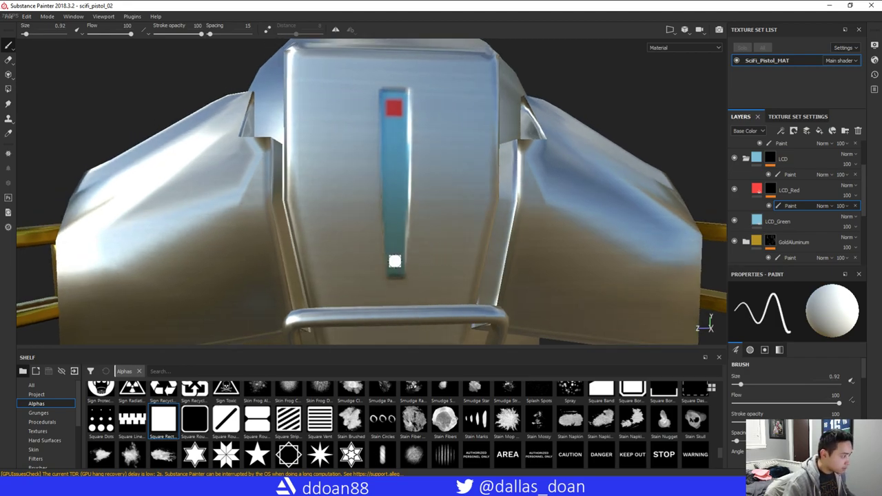
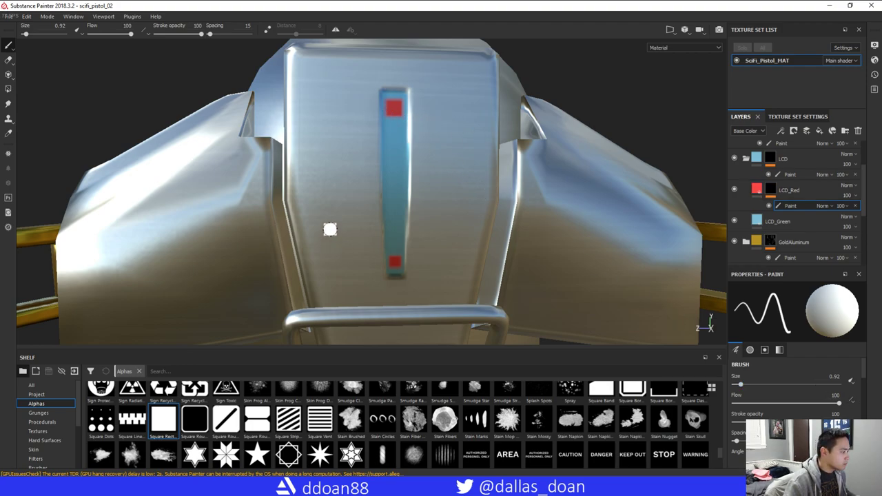
Erase the upper red square from the LCD_Red mask and return to painting
key("2")
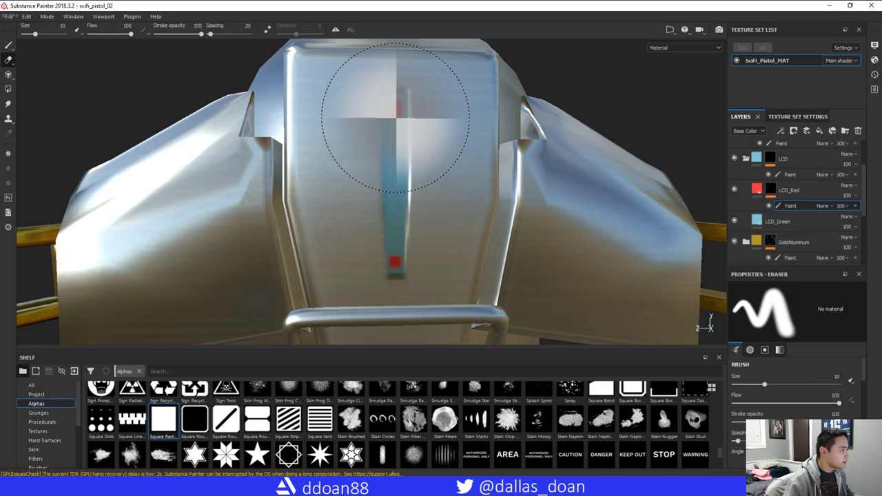
left_click(396, 117)
key("p")
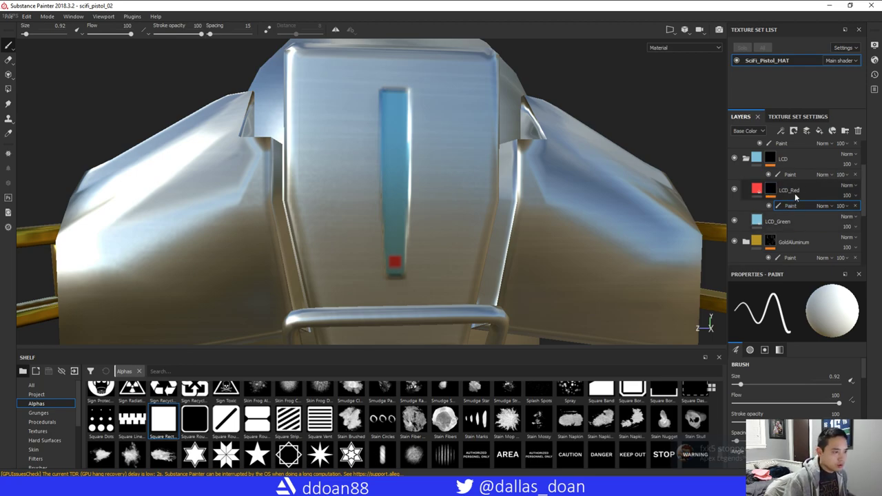
Add an empty paint layer above LCD_Red inside the LCD folder and delete the LCD_Red layer
left_click(758, 190)
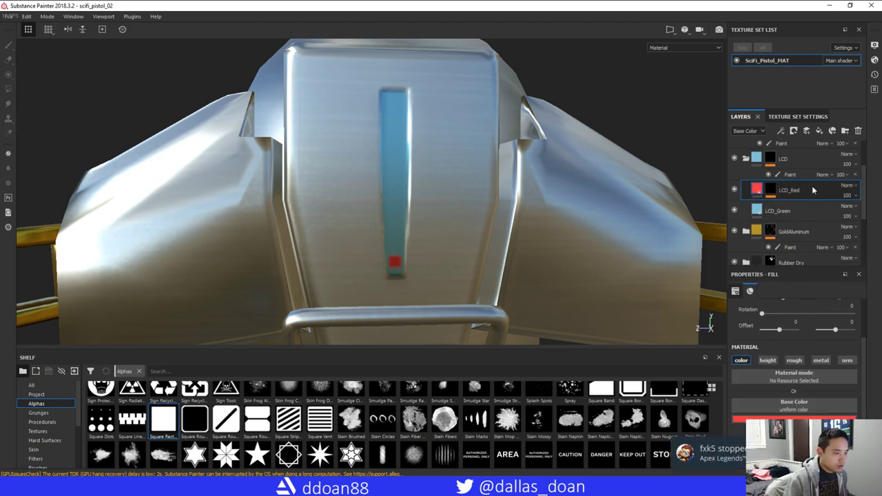
left_click(809, 137)
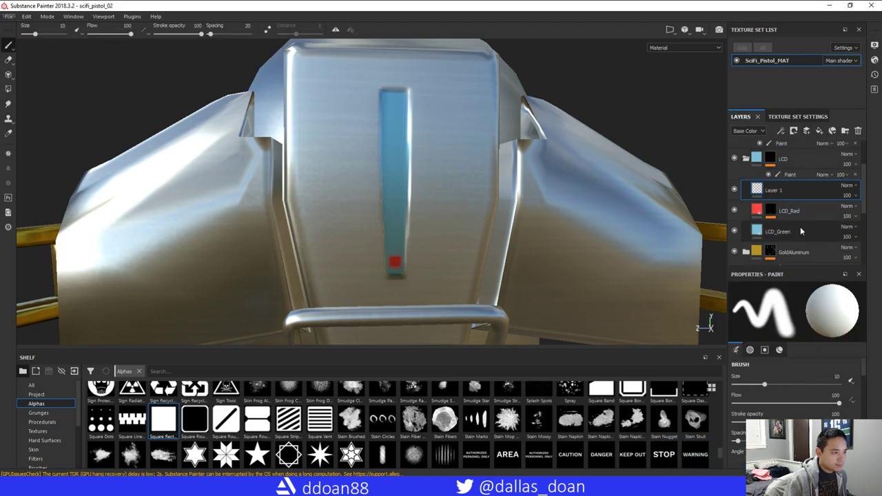
left_click(811, 211)
key("Delete")
Rename the empty paint layer above LCD_Green to LCDColors
left_click(794, 192)
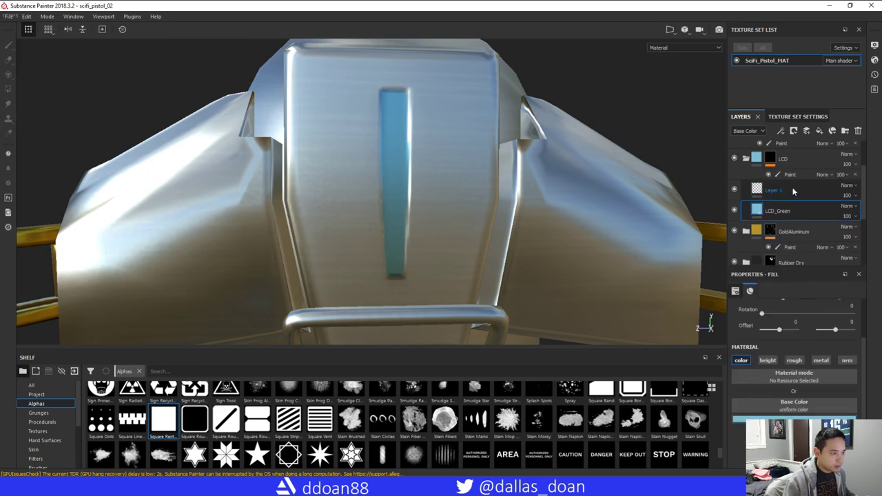
right_click(793, 192)
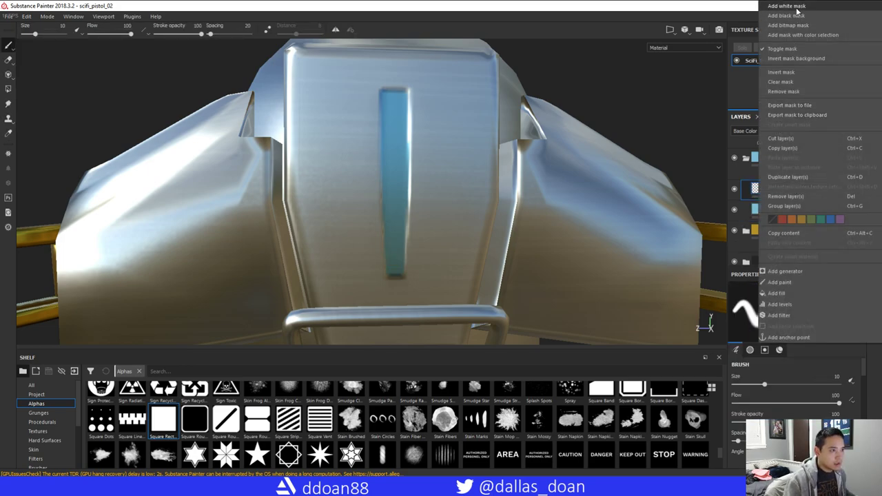
left_click(746, 107)
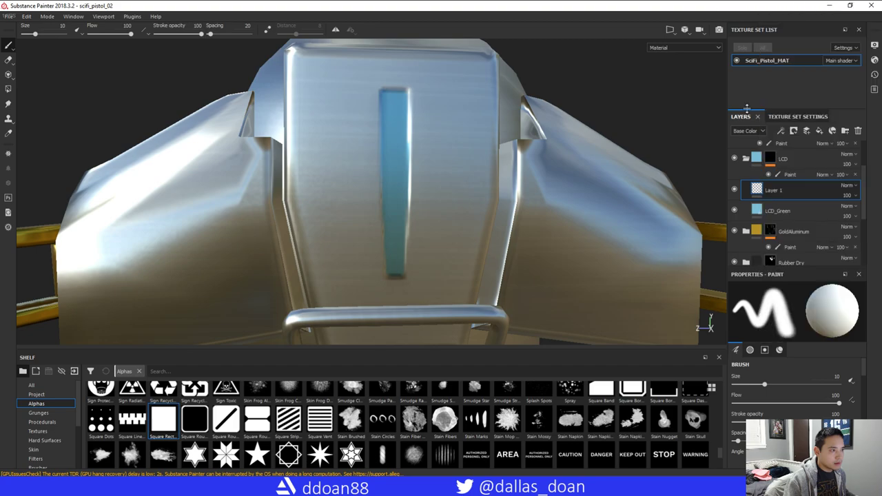
double_click(773, 191)
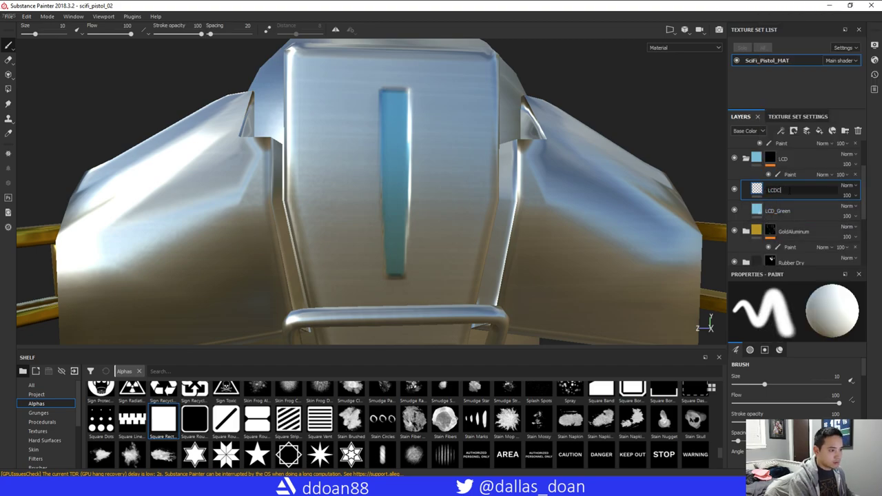
type("LCDColors")
key("Return")
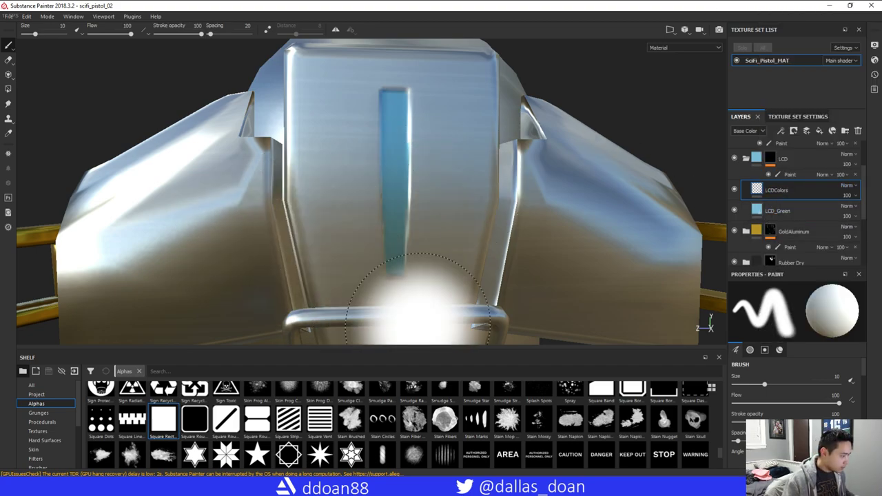
Set up the brush with the Square Rectangle alpha at size 0.93, painting only the color channel
left_click(164, 419)
mouse_move(402, 240)
right_mouse_down("ctrl")
mouse_move(358, 252)
mouse_move(394, 248)
mouse_move(397, 263)
right_mouse_up("ctrl")
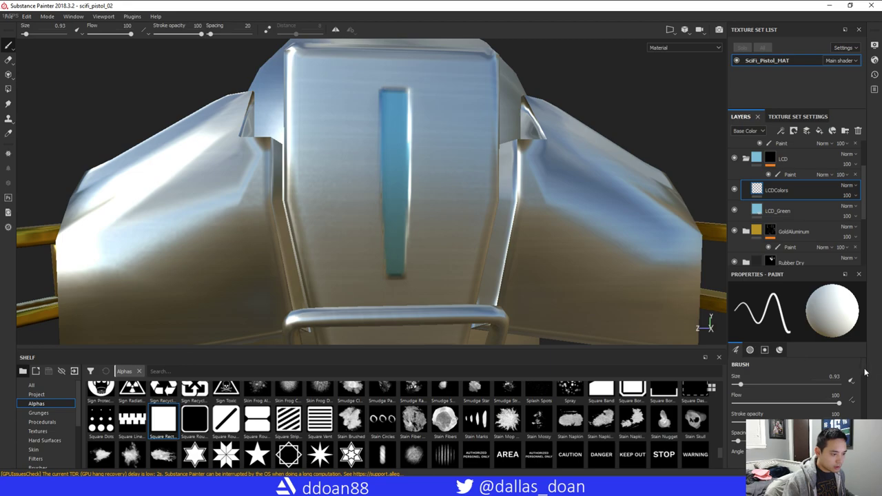
scroll(865, 376, "down", 5)
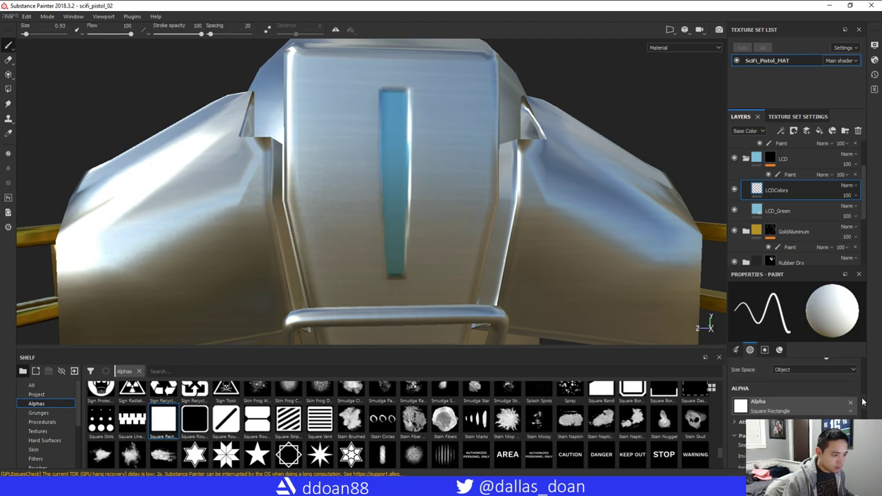
scroll(862, 402, "down", 6)
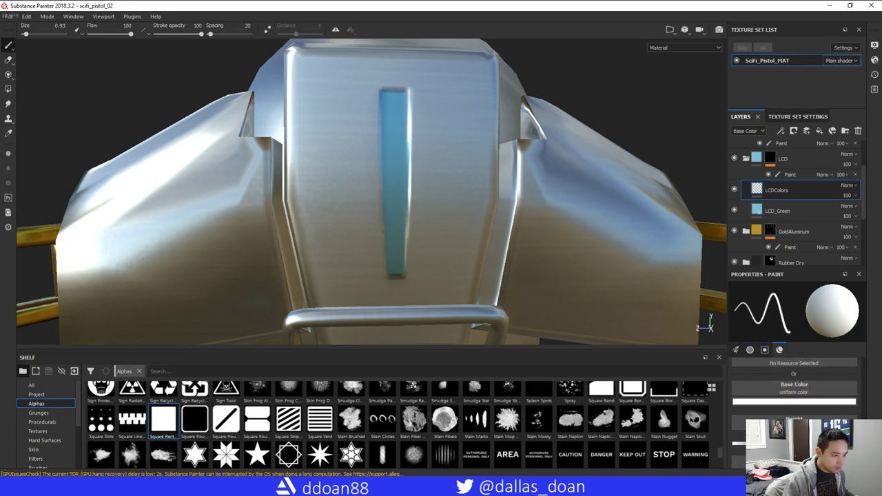
scroll(794, 386, "up", 3)
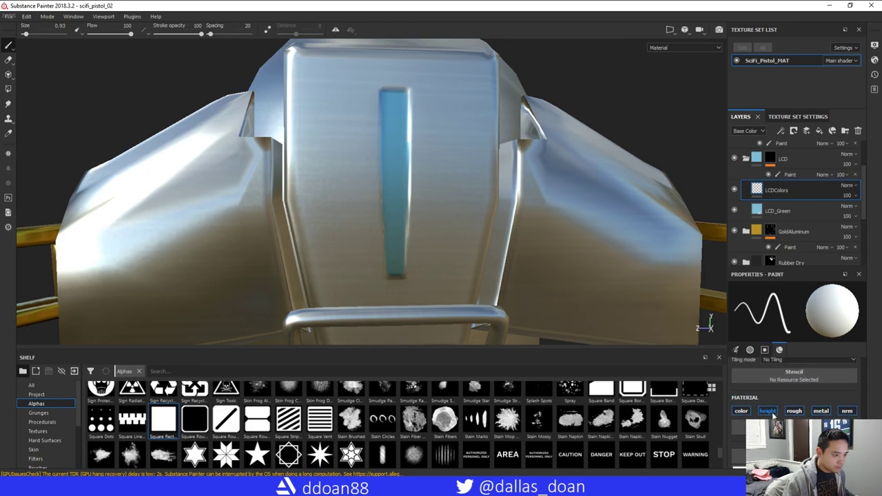
scroll(793, 385, "down", 1)
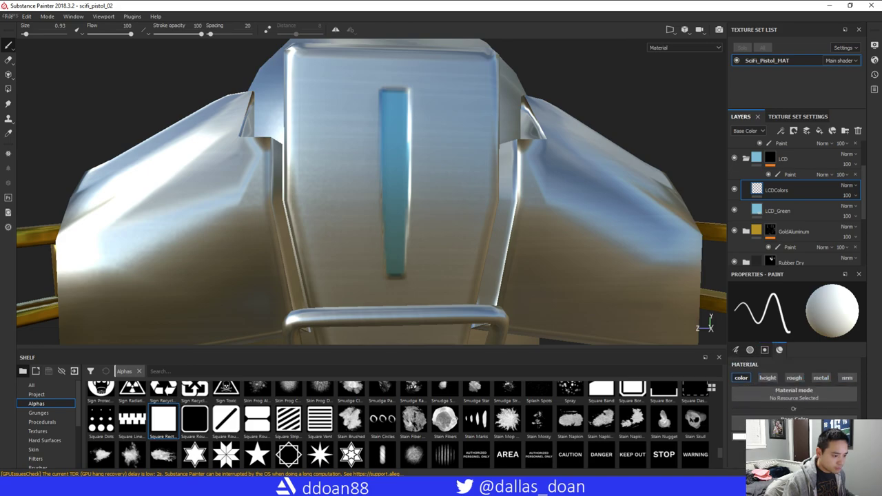
Sample a bright red as the brush's base color and stamp a square near the slot's lower end
left_click(793, 436)
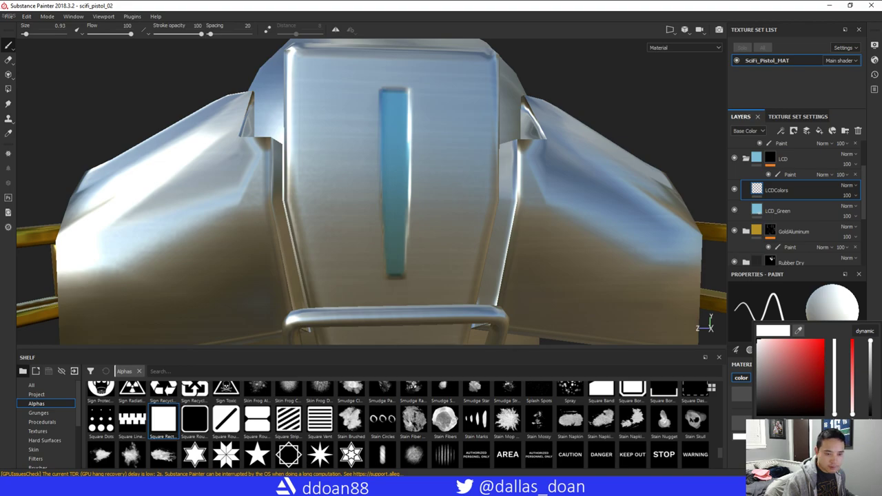
left_click(802, 343)
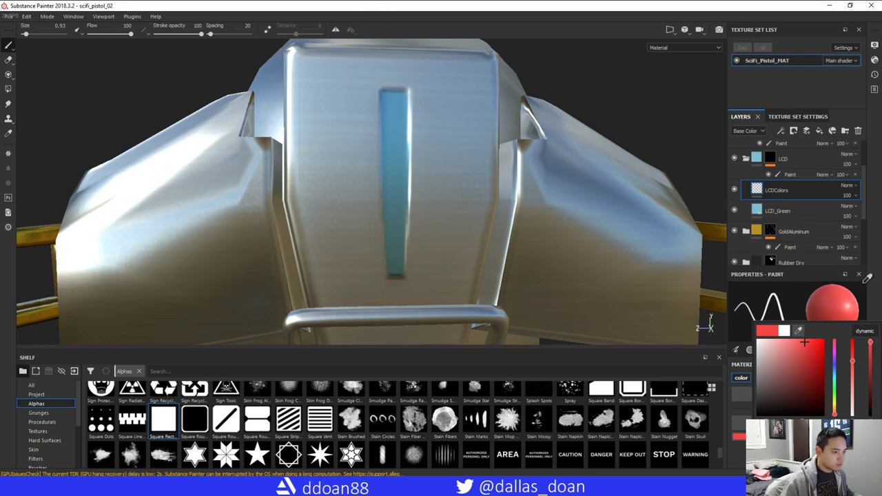
left_click(871, 310)
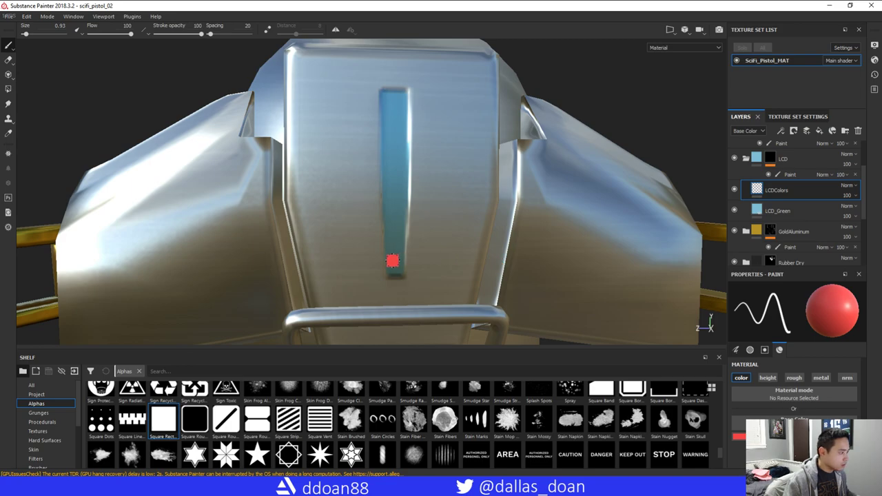
left_click(395, 264)
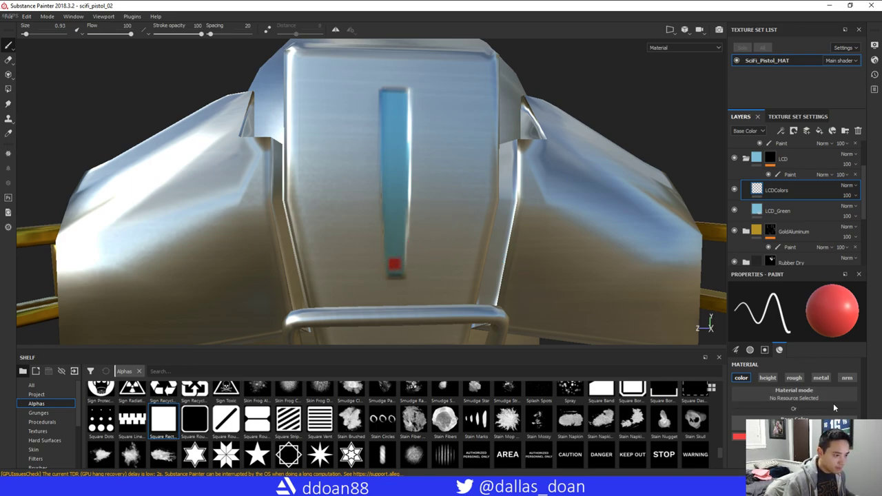
Sample an orange-red brush color and stamp a second square just above the red one
left_click(792, 436)
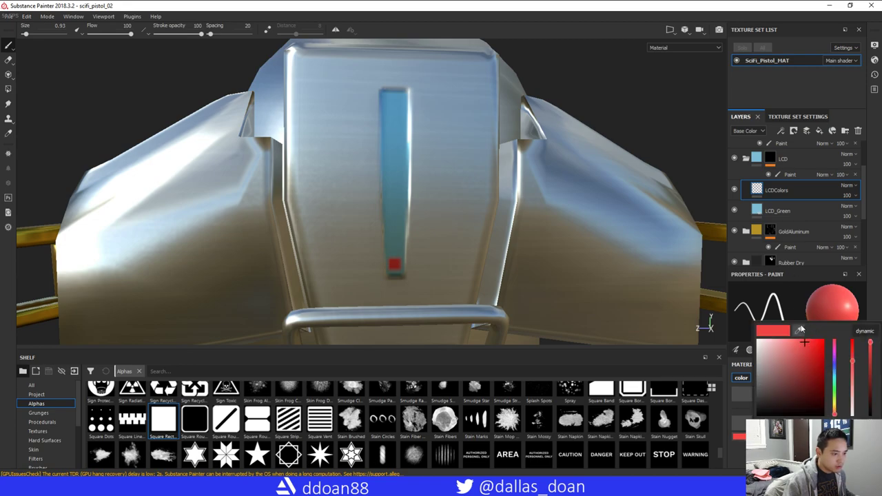
left_click(801, 329)
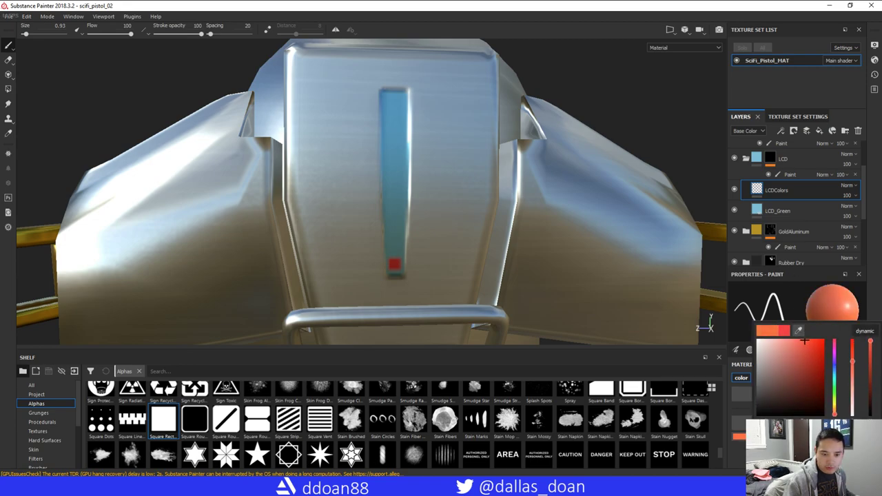
right_click(877, 264)
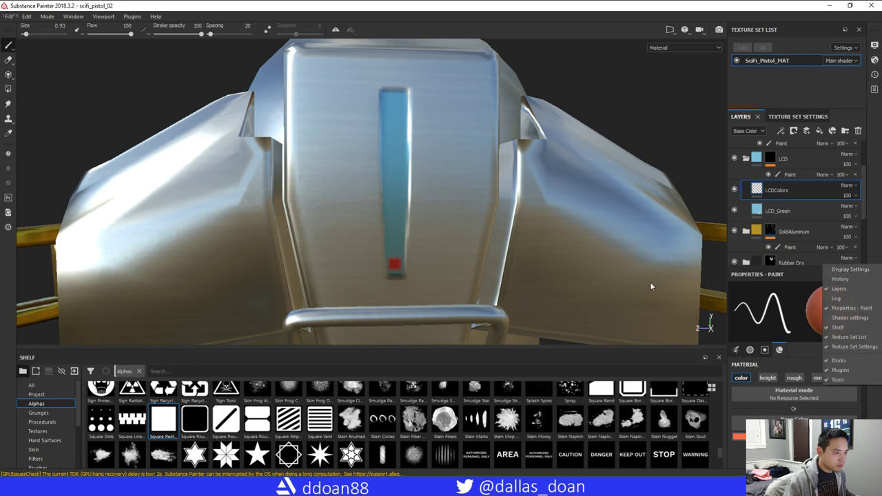
left_click(394, 234)
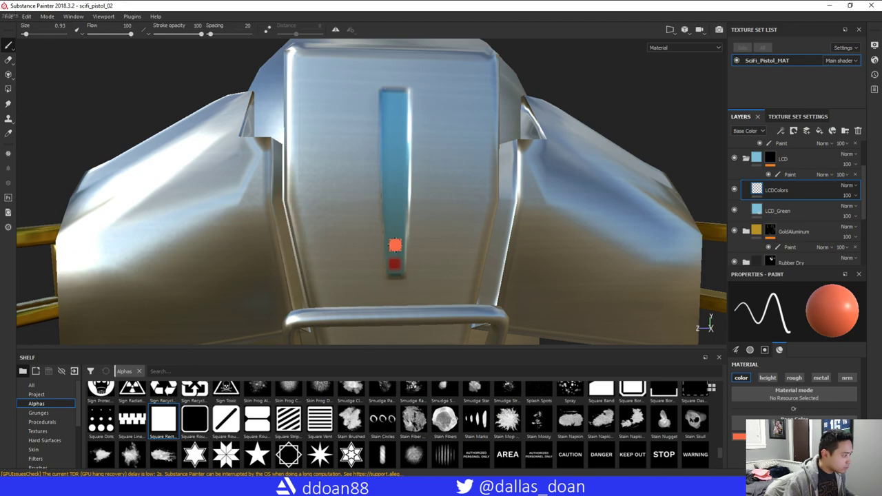
left_click_drag(419, 243, 401, 238, "alt")
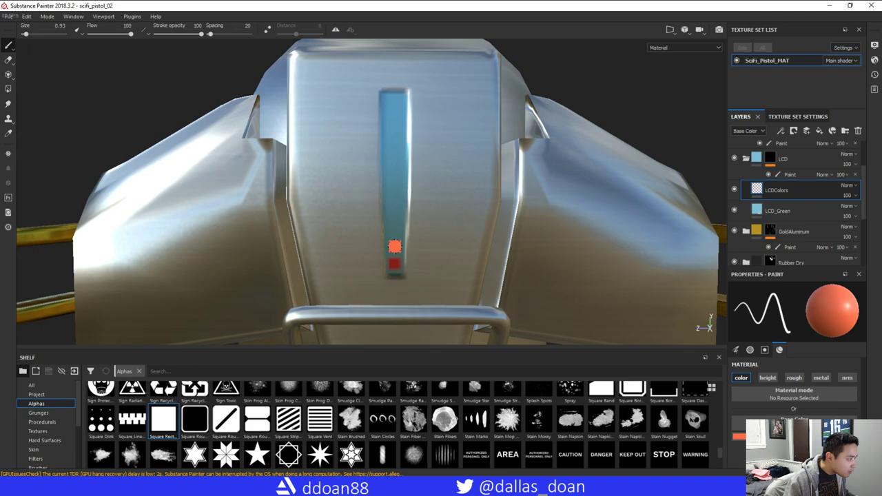
left_click(394, 246)
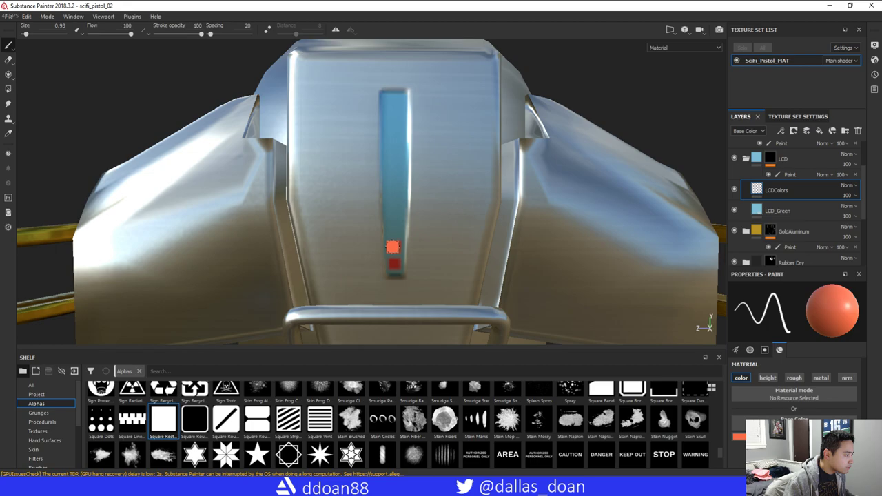
left_click_drag(459, 257, 407, 249, "alt")
left_click_drag(460, 251, 397, 243, "alt")
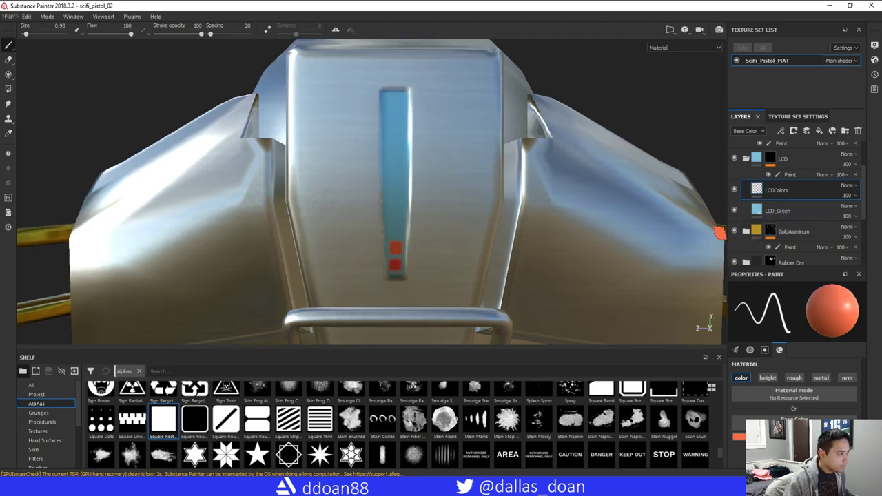
Sample a light orange brush color and stamp a third square above the orange-red one
left_click(792, 436)
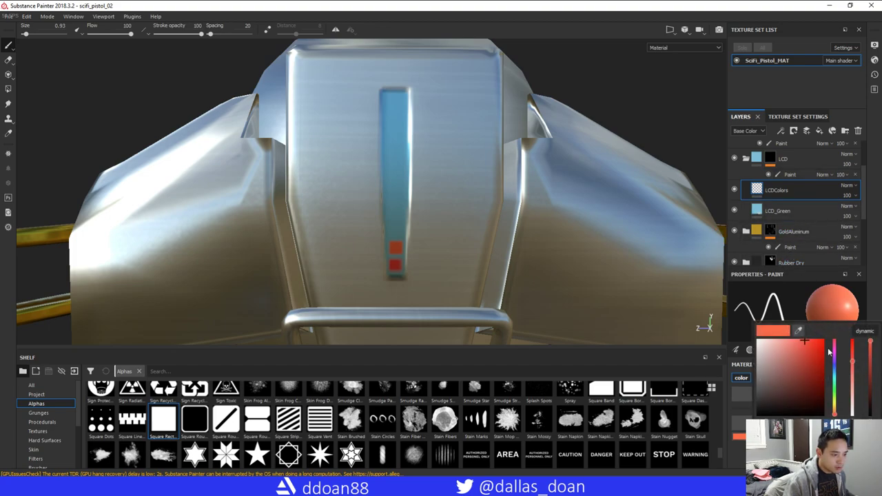
left_click(796, 330)
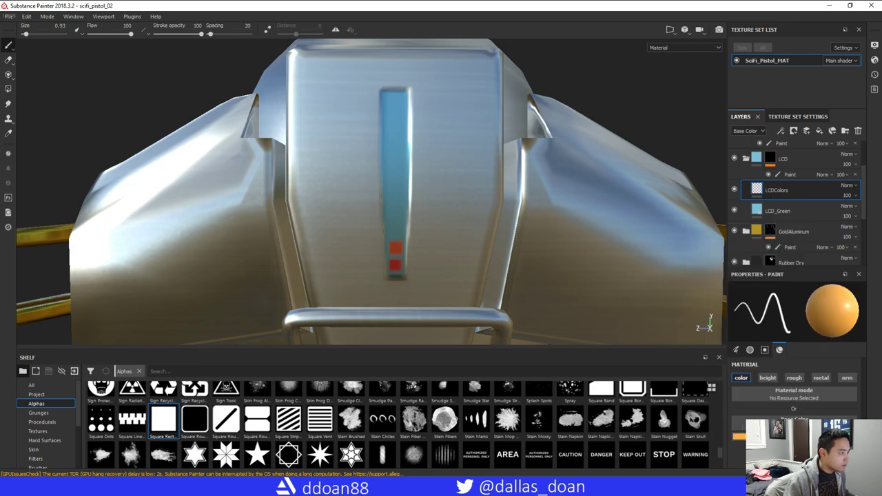
left_click(393, 231)
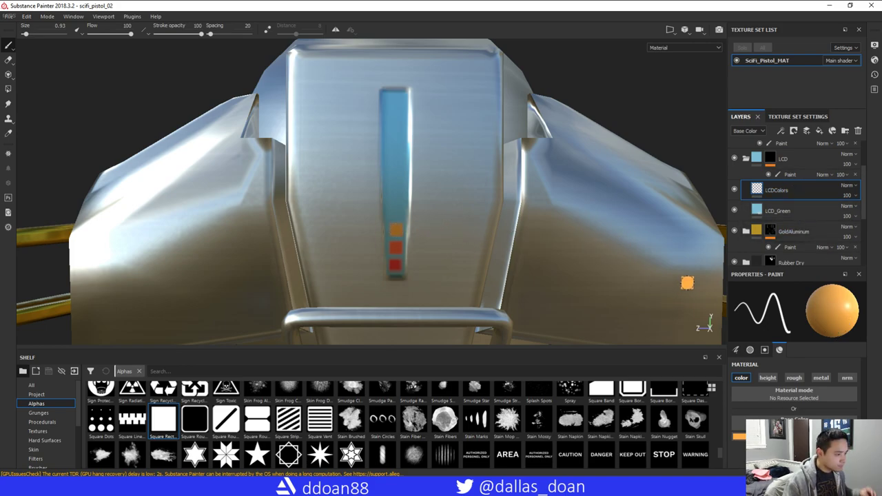
Sample a golden yellow brush color and stamp a fourth square above the light orange one
left_click(792, 417)
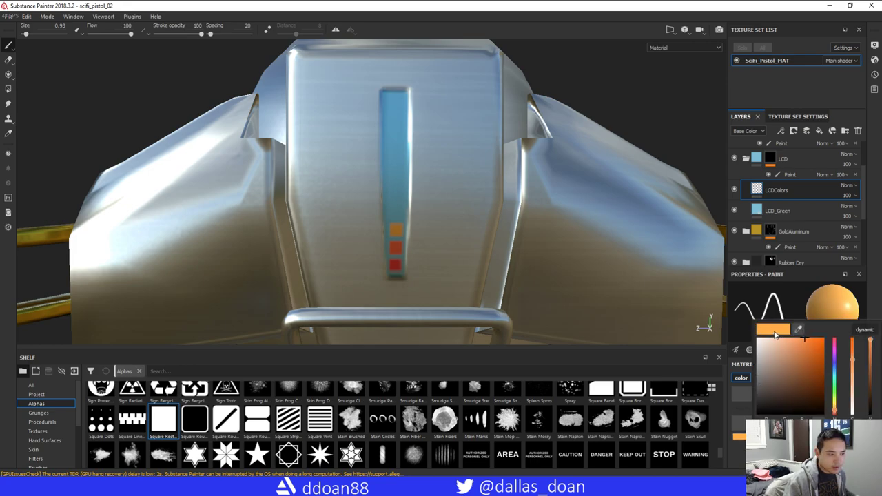
left_click(798, 329)
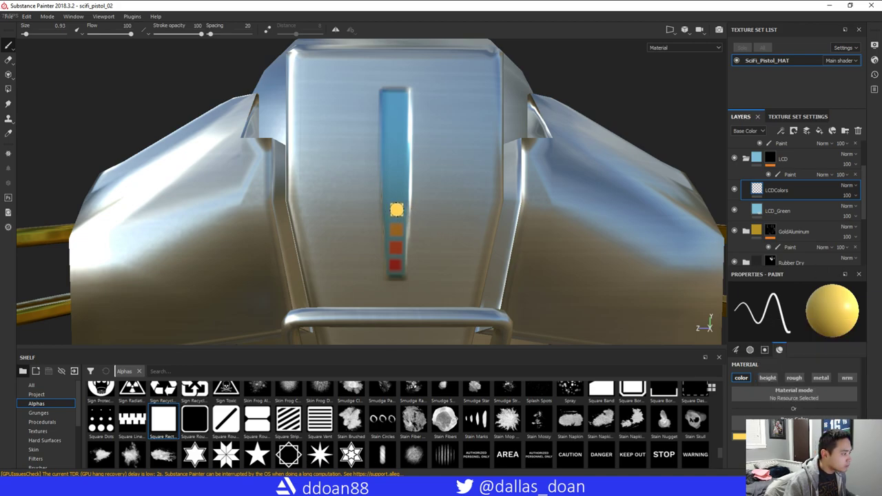
mouse_move(494, 229)
left_mouse_down("alt")
mouse_move(448, 238)
mouse_move(695, 244)
left_mouse_up("alt")
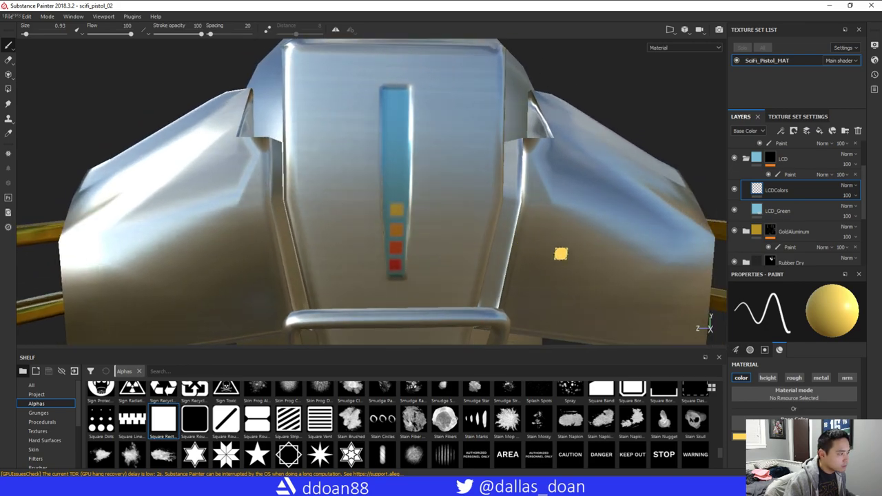
Sample a pale yellow brush color and stamp a fifth square above the golden yellow one
left_click(757, 422)
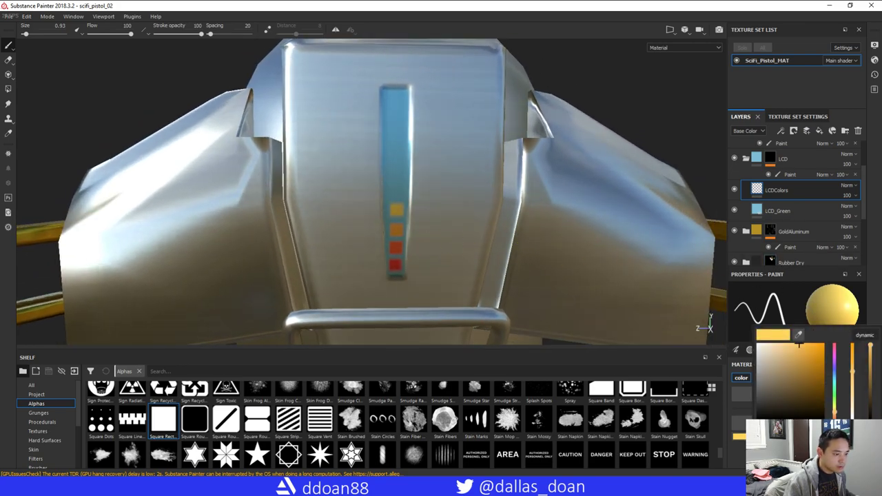
left_click(800, 336)
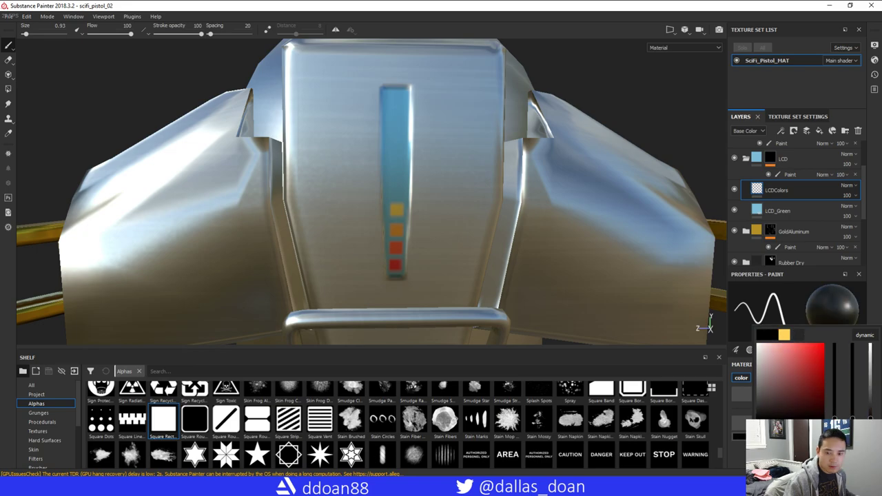
left_click(782, 336)
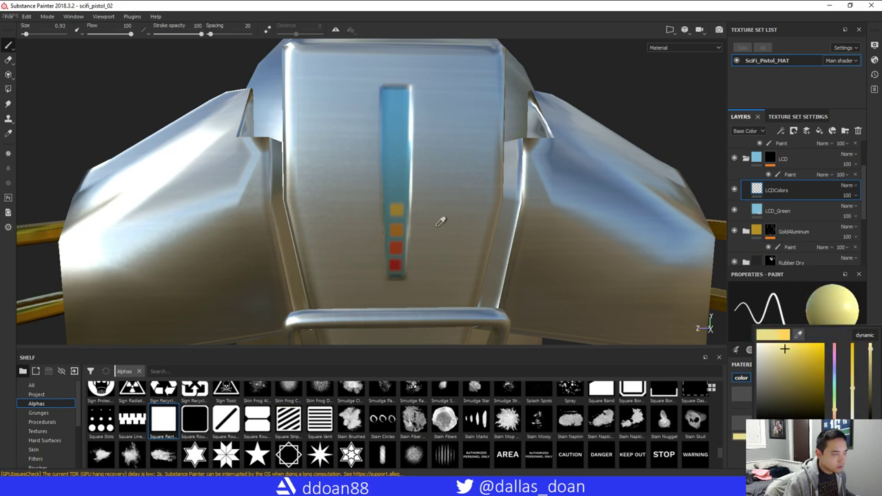
left_click(407, 202)
left_click(398, 186)
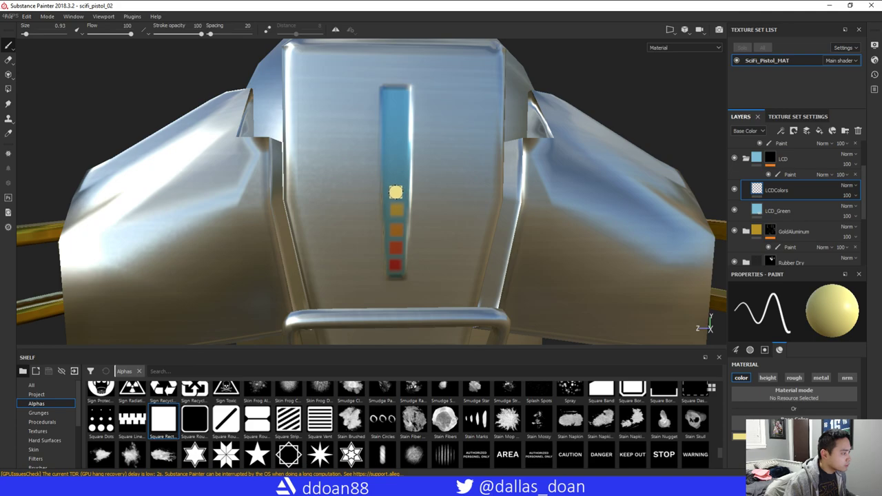
left_click_drag(432, 190, 425, 191, "alt")
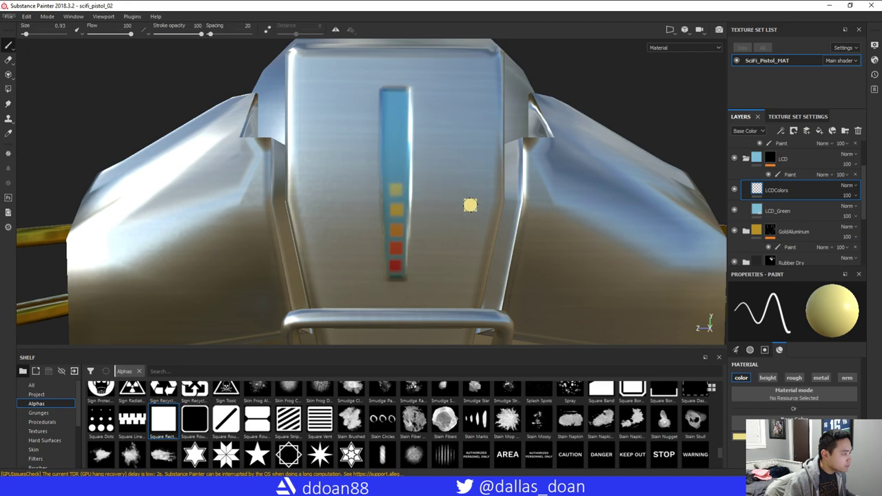
Inspect the pistol's individual channels from Base Color through Metallic and return to the material view
key("c")
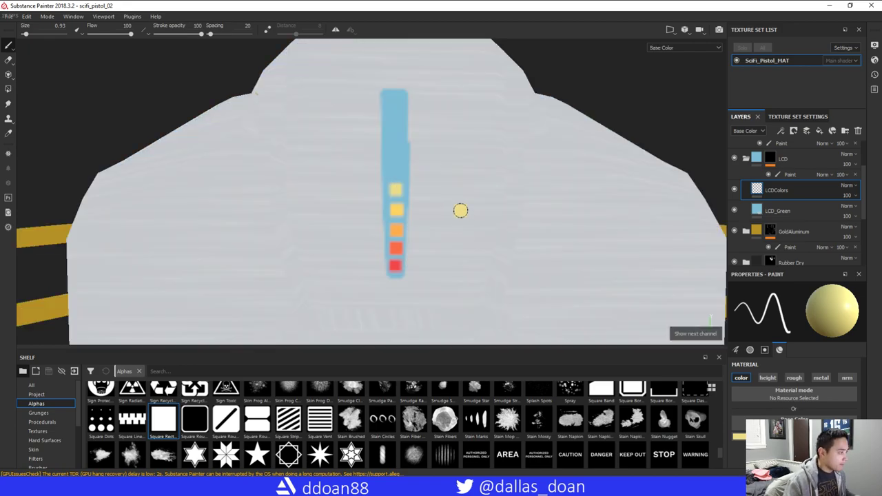
key("c")
key("c")
key("c")
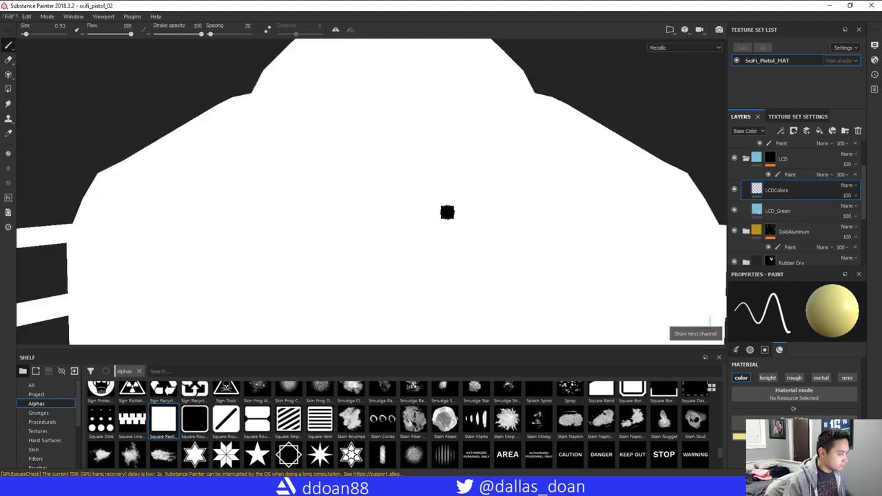
key("m")
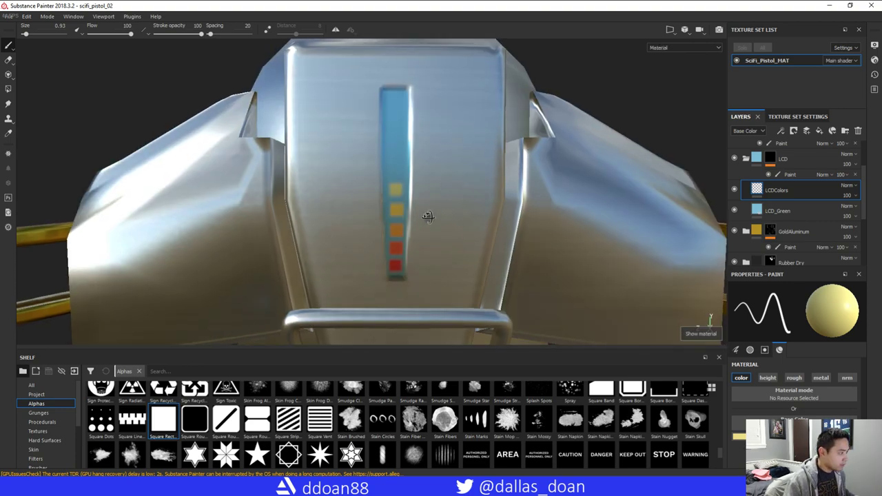
Widen the pale yellow fifth square of the LCD indicator with an overlapping square stamp
left_click_drag(400, 192, 396, 189, "alt")
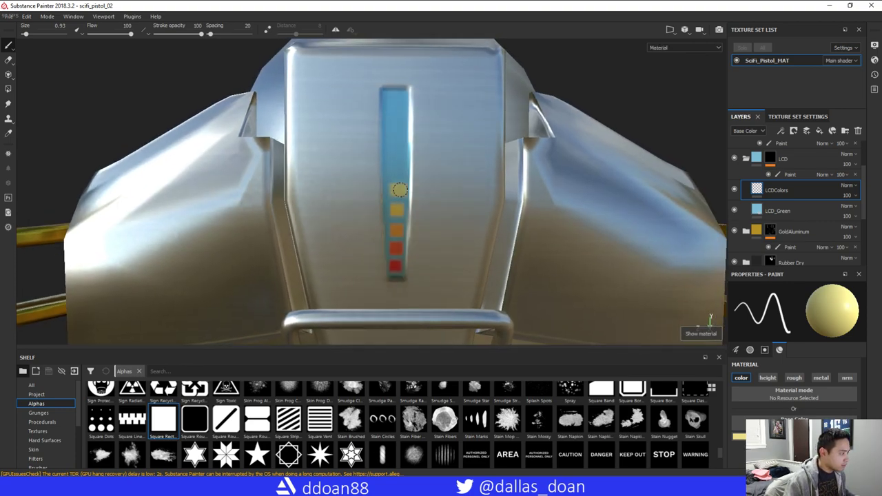
left_click(394, 190)
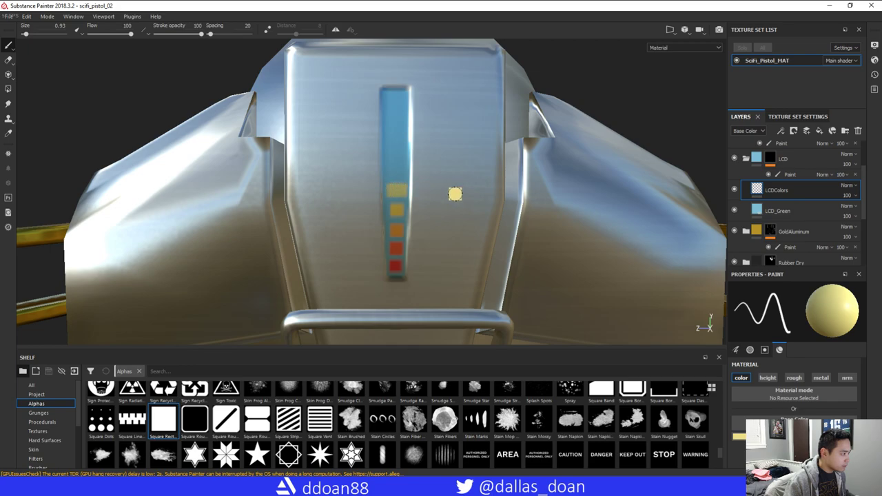
mouse_move(428, 218)
left_mouse_down("alt")
mouse_move(404, 199)
mouse_move(437, 210)
left_mouse_up("alt")
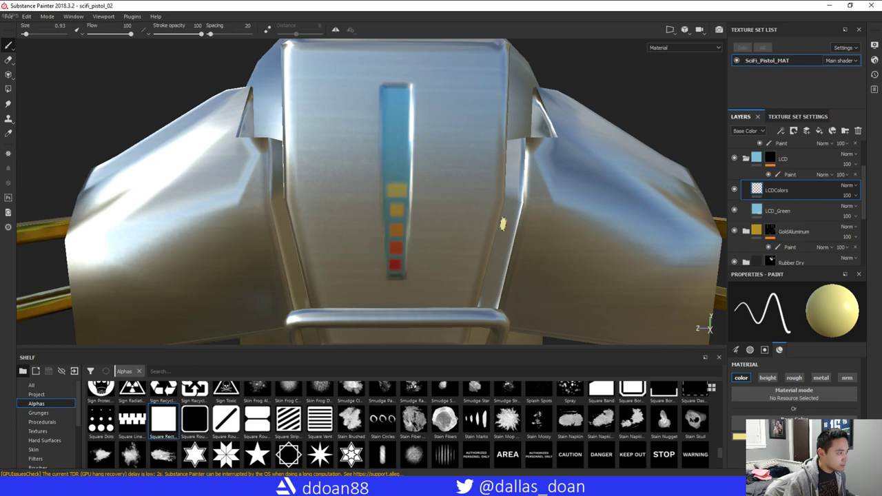
Sample a pale yellow-green brush color and stamp a sixth square above the pale yellow one
left_click_drag(503, 223, 489, 209, "alt")
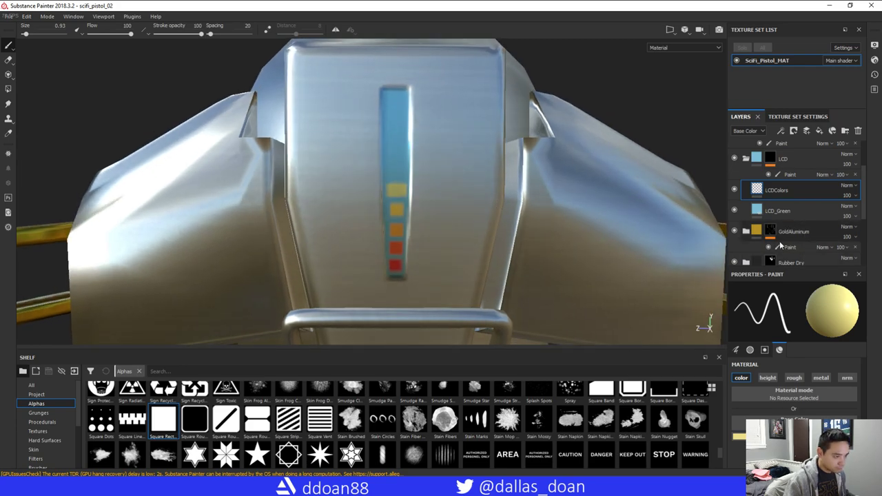
left_click(779, 435)
left_click(798, 329)
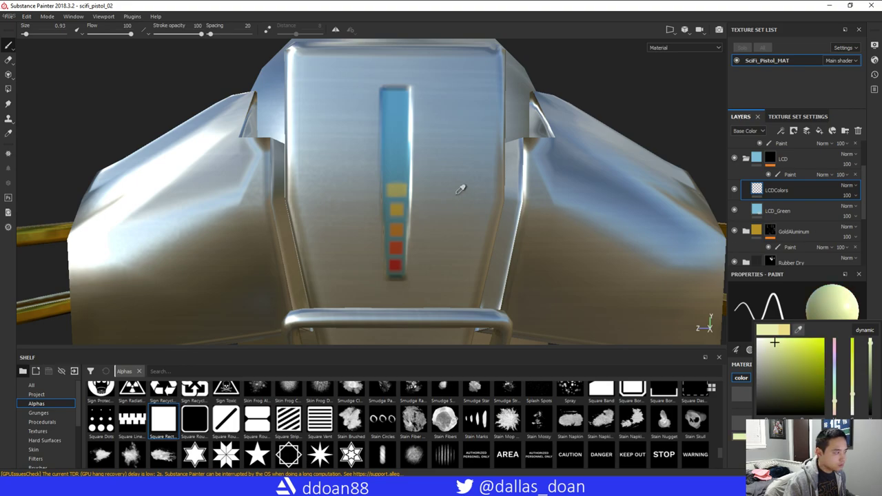
left_click(395, 166)
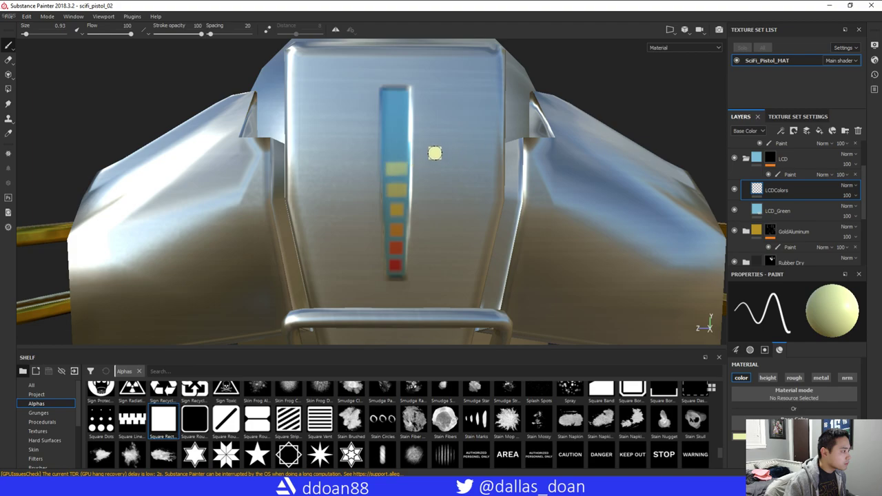
Sample a pale green brush color and stamp a seventh square above the yellow-green one
left_click_drag(459, 150, 470, 183, "alt")
left_click(739, 436)
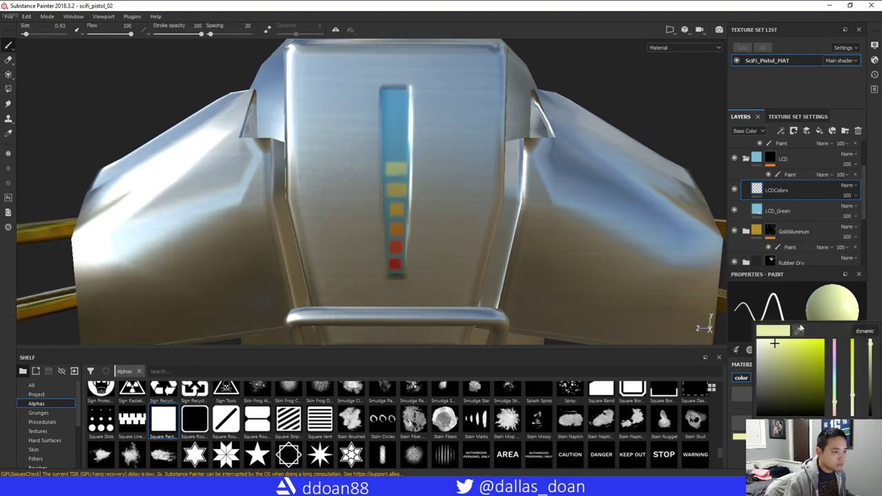
left_click(799, 330)
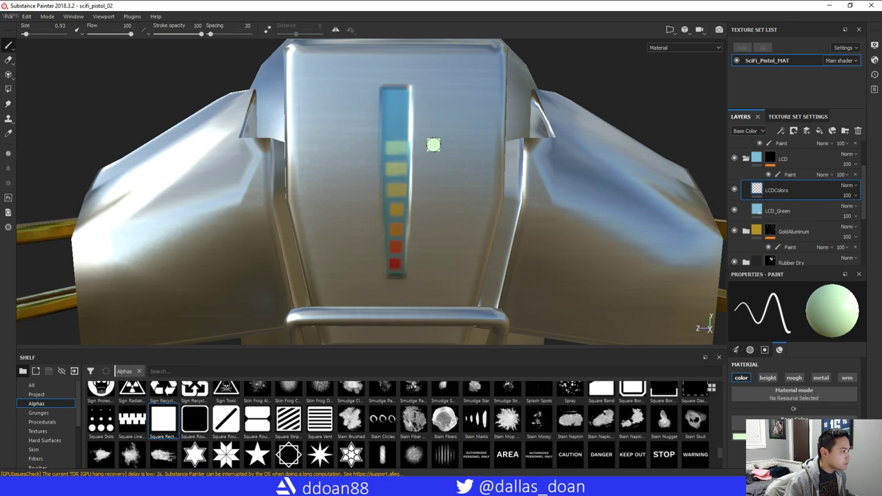
Sample a light mint green brush color and stamp an eighth square above the pale green one
mouse_move(534, 213)
left_mouse_down("alt")
mouse_move(475, 218)
mouse_move(493, 210)
left_mouse_up("alt")
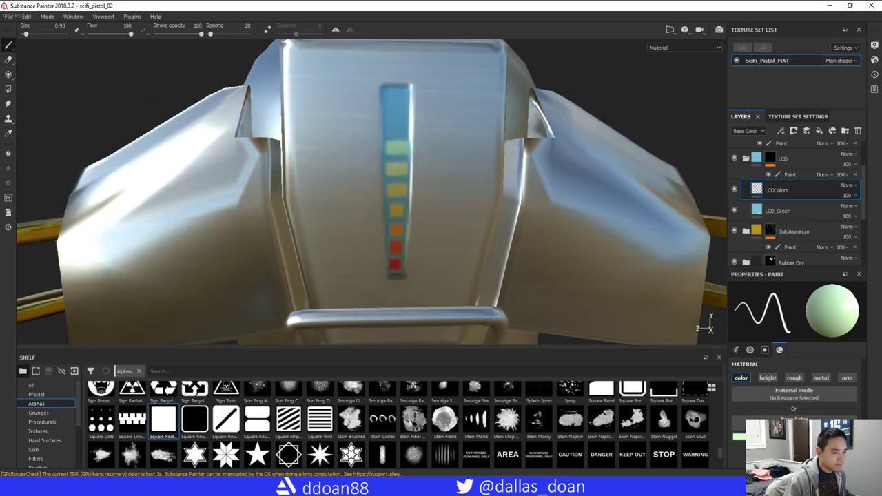
left_click(738, 436)
left_click(799, 335)
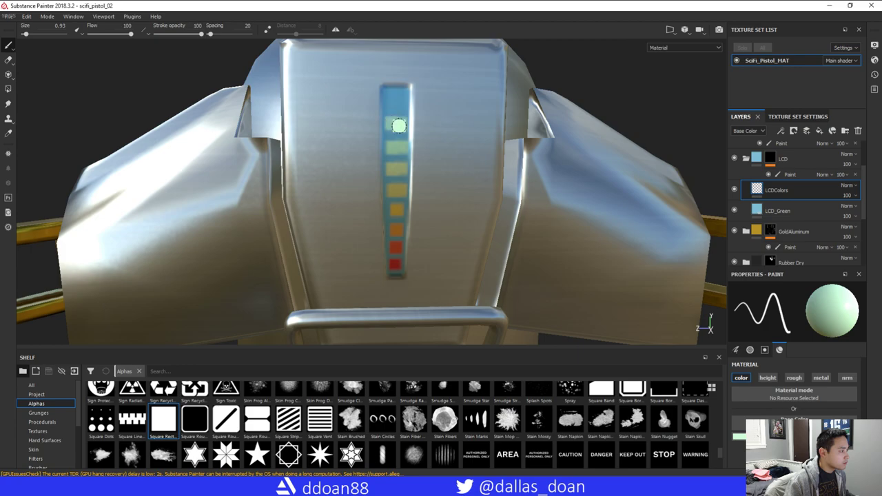
Examine the graded LCD squares from near and far and from an angled rear view of the pistol
scroll(524, 193, "down", 3)
left_click_drag(524, 193, 459, 224, "alt")
scroll(528, 227, "down", 2)
scroll(459, 224, "up", 3)
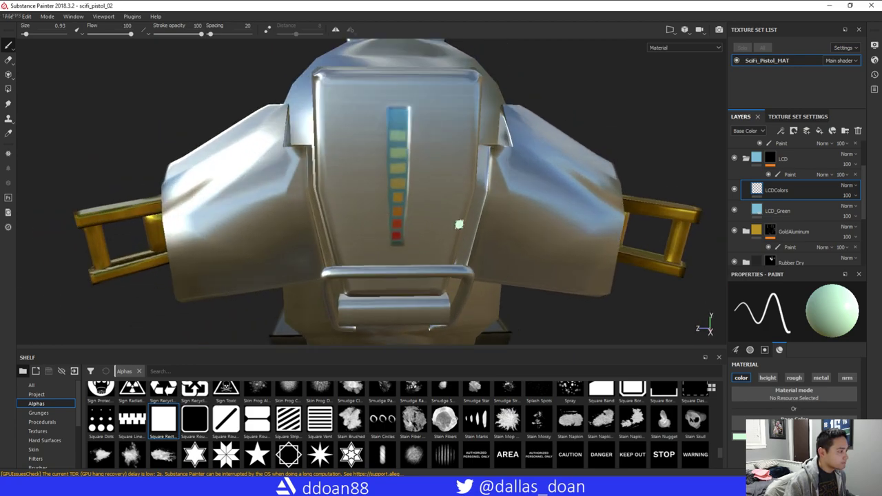
scroll(459, 224, "up", 4)
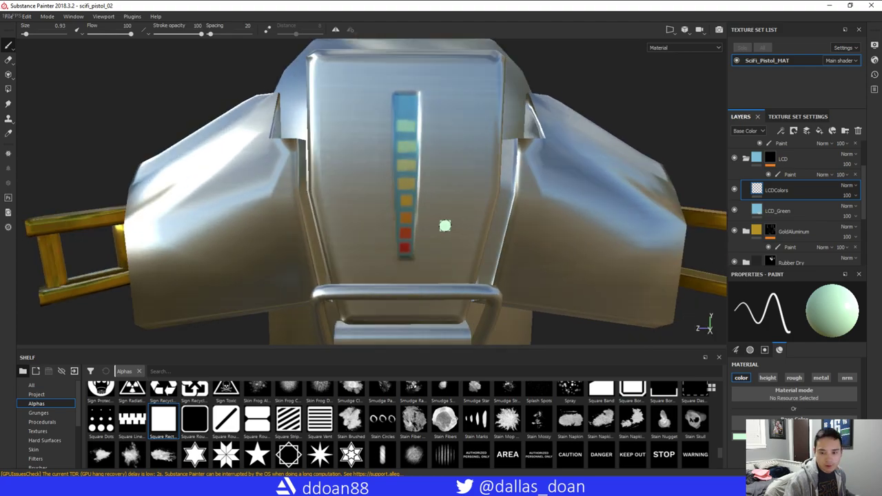
mouse_move(440, 222)
left_mouse_down("alt")
mouse_move(445, 244)
mouse_move(467, 178)
mouse_move(471, 220)
mouse_move(482, 234)
mouse_move(498, 177)
mouse_move(545, 236)
left_mouse_up("alt")
scroll(482, 235, "down", 2)
scroll(545, 235, "down", 2)
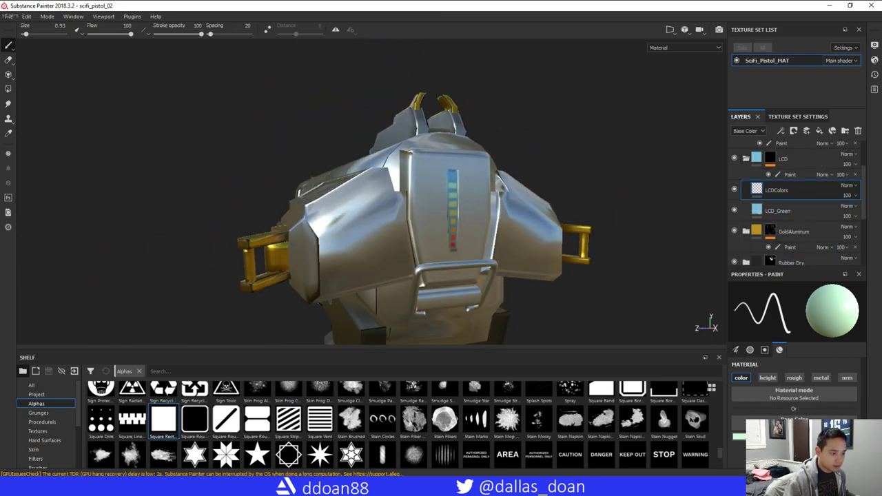
Add an Emissive channel to the pistol's texture set and return to the layer stack
left_click(796, 119)
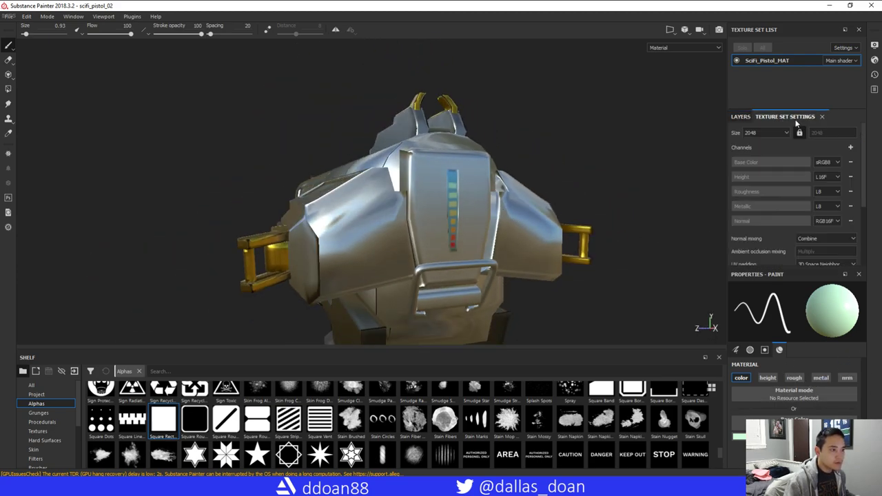
scroll(863, 204, "down", 1)
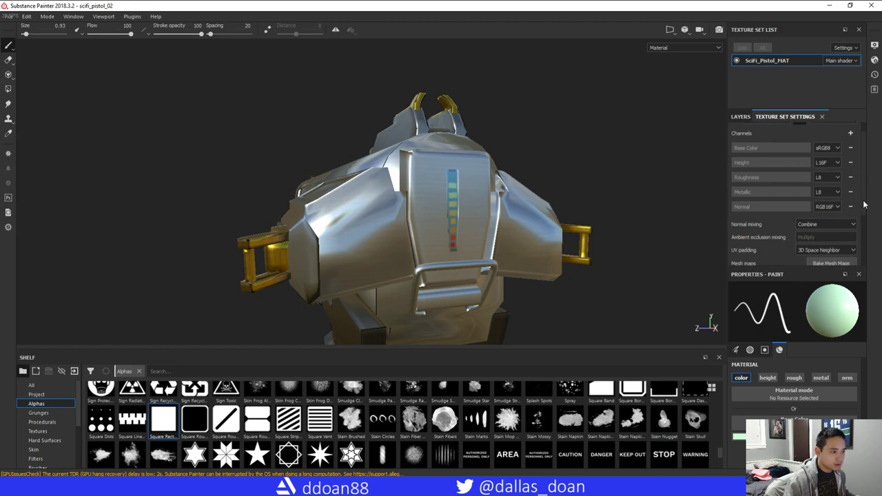
scroll(863, 204, "down", 4)
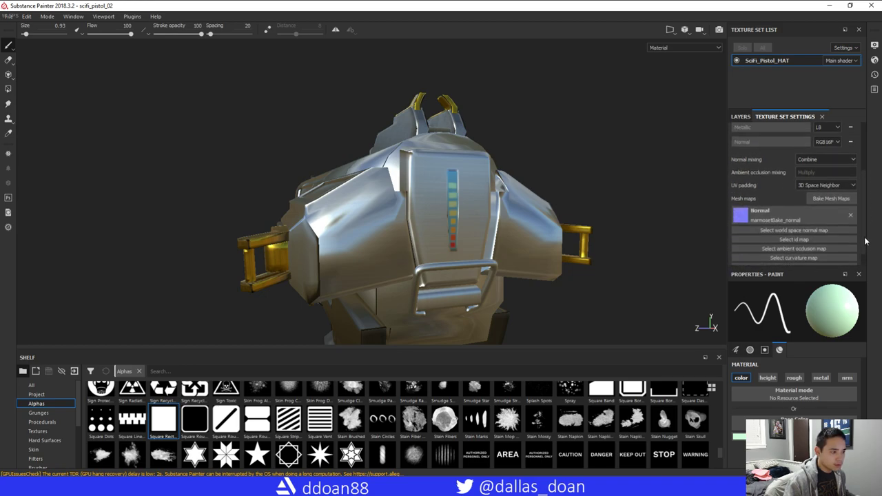
scroll(861, 214, "up", 6)
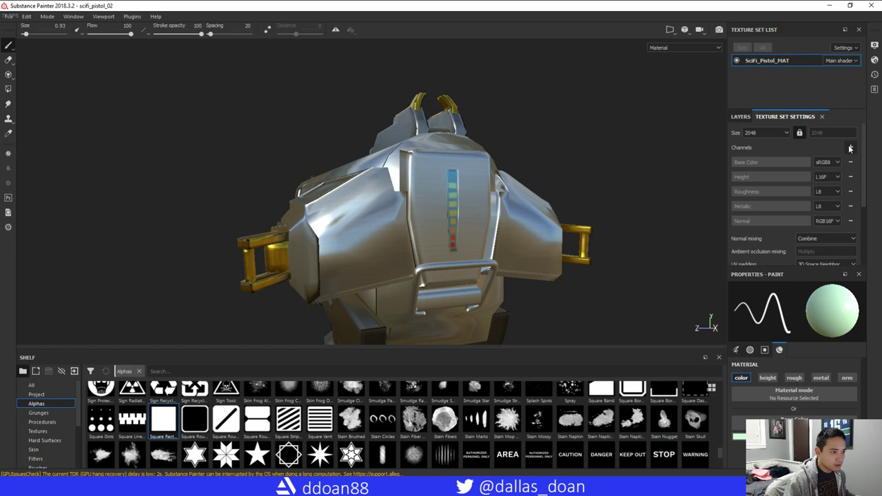
left_click(850, 148)
left_click(850, 222)
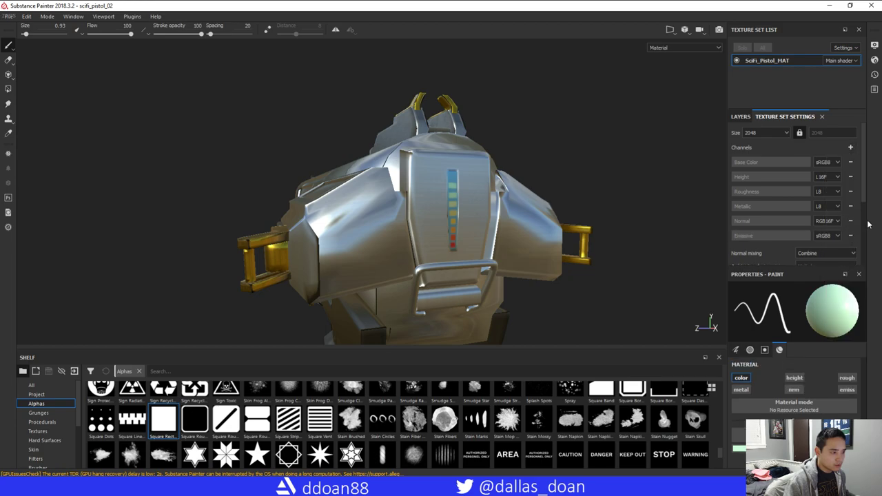
scroll(861, 207, "down", 4)
scroll(861, 206, "up", 5)
left_click(740, 117)
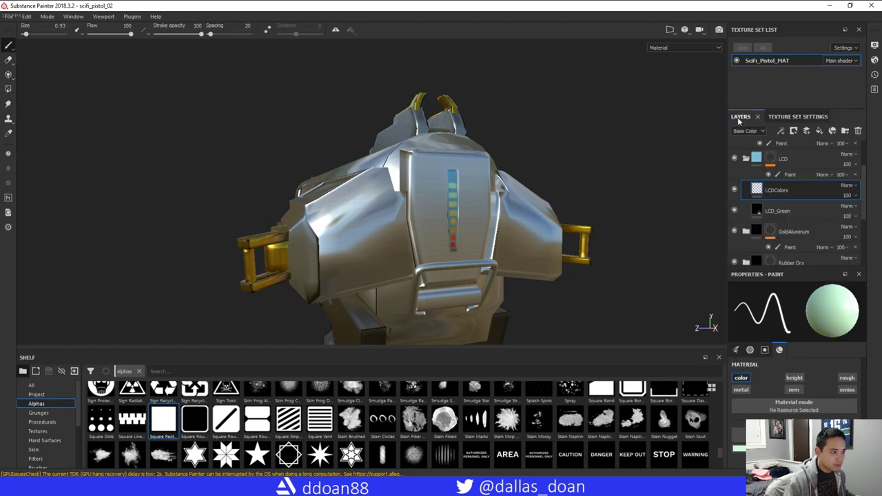
Enable the emissive channel for the paint brush and set its emissive color to white
scroll(797, 172, "down", 1)
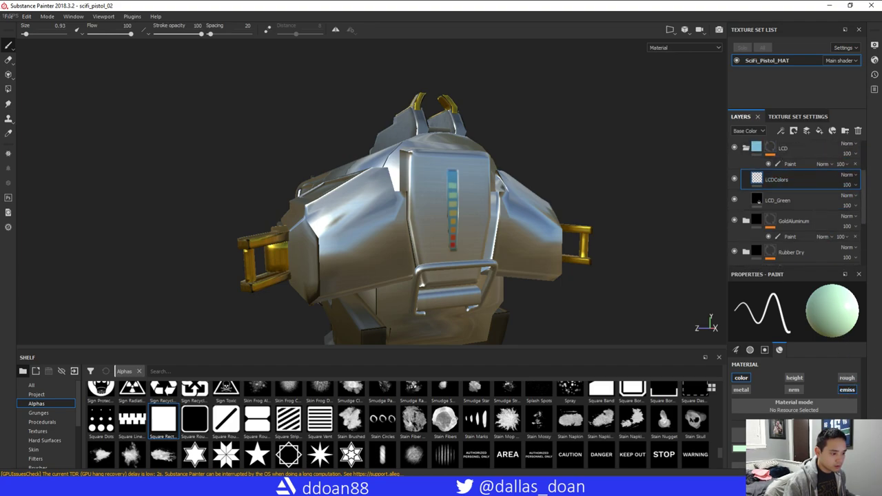
scroll(793, 393, "down", 1)
left_click(746, 381)
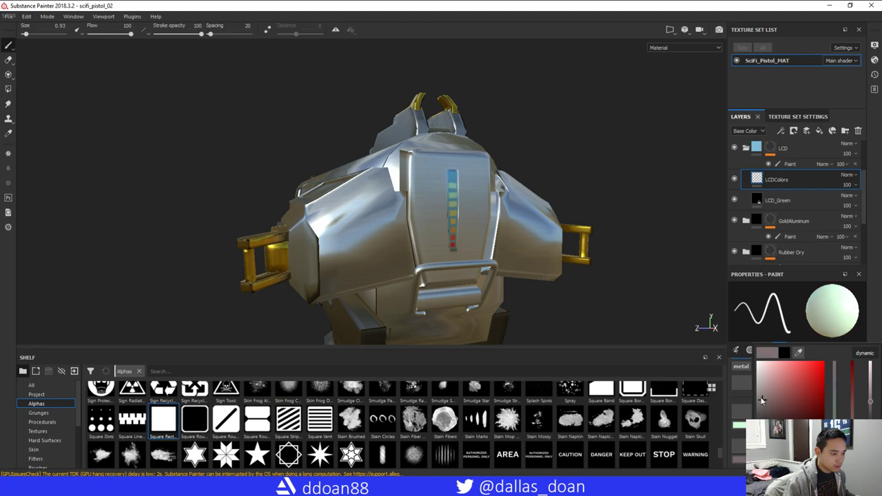
left_click_drag(746, 381, 743, 361)
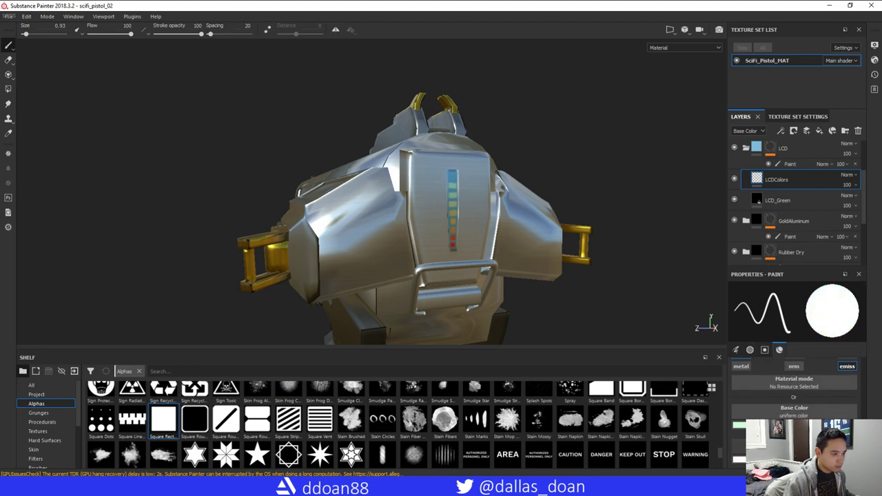
Compare the slot with the LCDColors layer hidden and shown
left_click_drag(522, 265, 473, 197, "alt")
left_click(735, 179)
left_click(735, 179)
scroll(472, 197, "up", 2)
left_click_drag(480, 244, 460, 237, "alt")
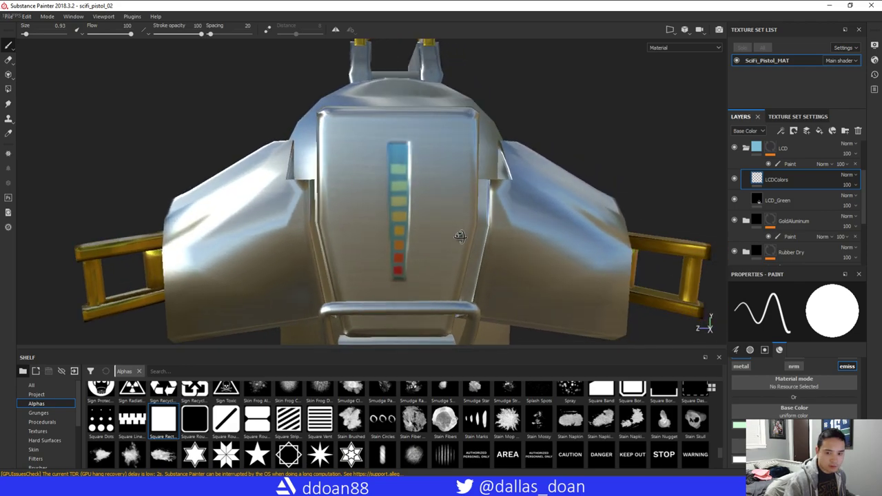
Erase all colored squares from the LCDColors layer and switch back to the Paint brush
scroll(439, 232, "up", 3)
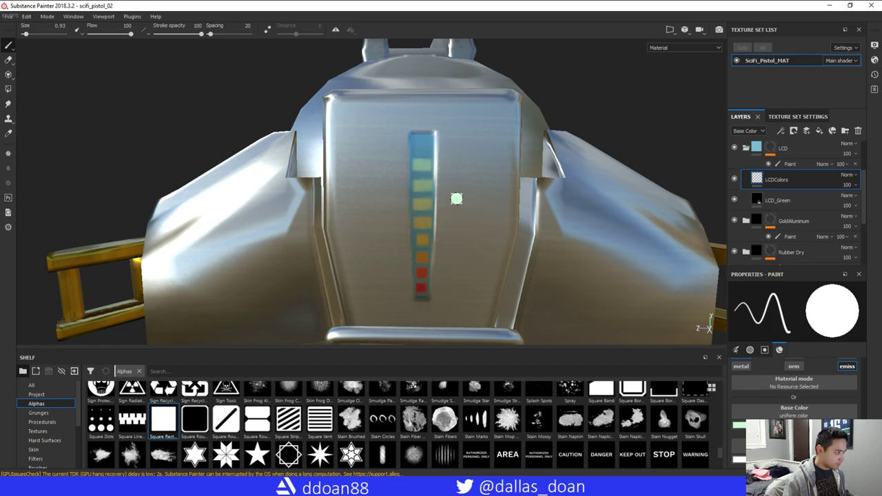
key("2")
left_click_drag(435, 183, 430, 282)
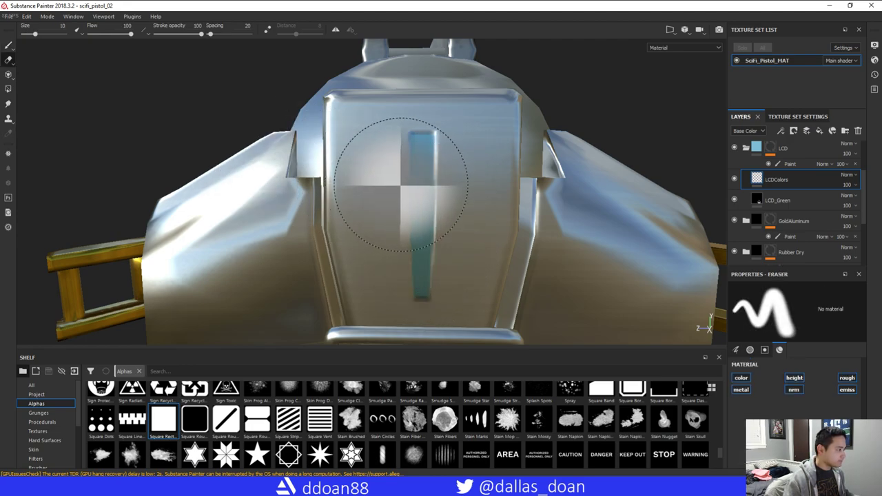
left_click(8, 46)
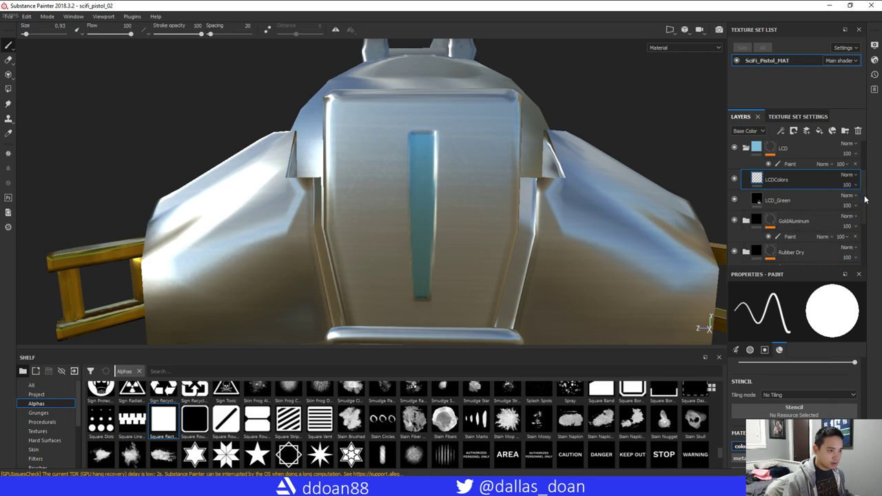
Set the paint brush's emissive color to a medium grey for the LCDColors layer
mouse_move(863, 197)
left_mouse_down()
mouse_move(865, 234)
mouse_move(863, 194)
left_mouse_up()
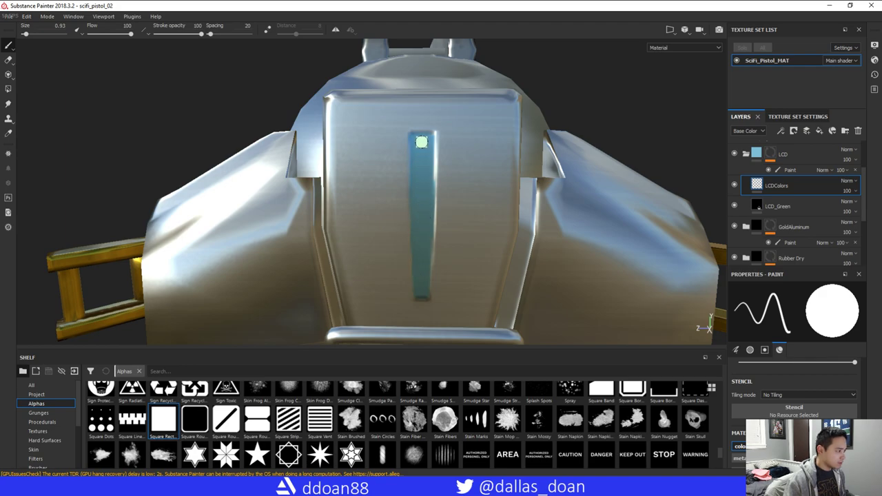
key("shift")
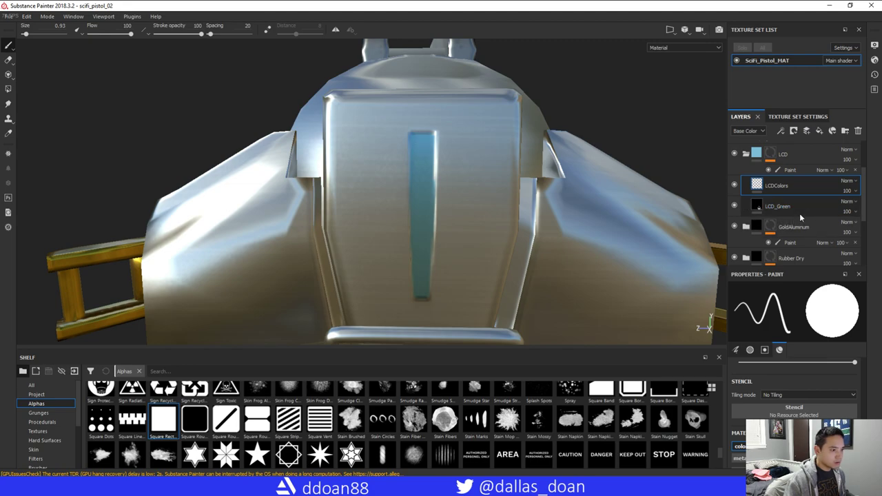
scroll(799, 217, "up", 1)
scroll(814, 359, "down", 3)
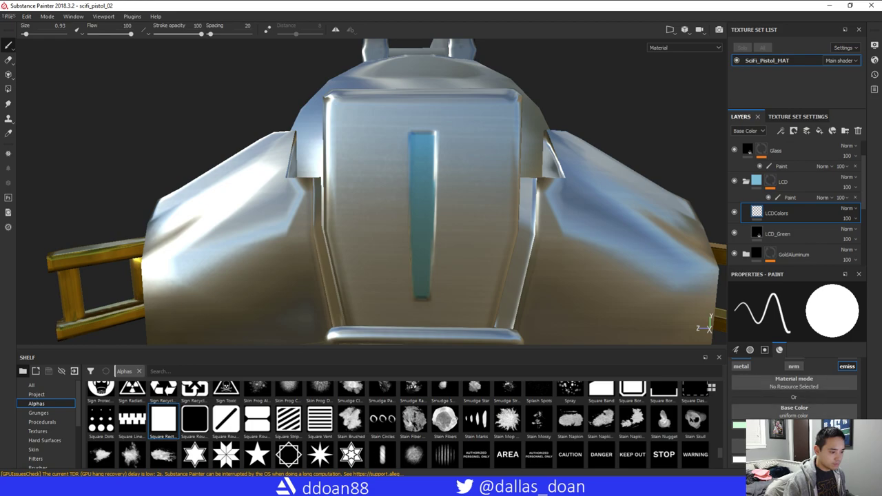
left_click(778, 459)
left_click_drag(770, 390, 750, 393)
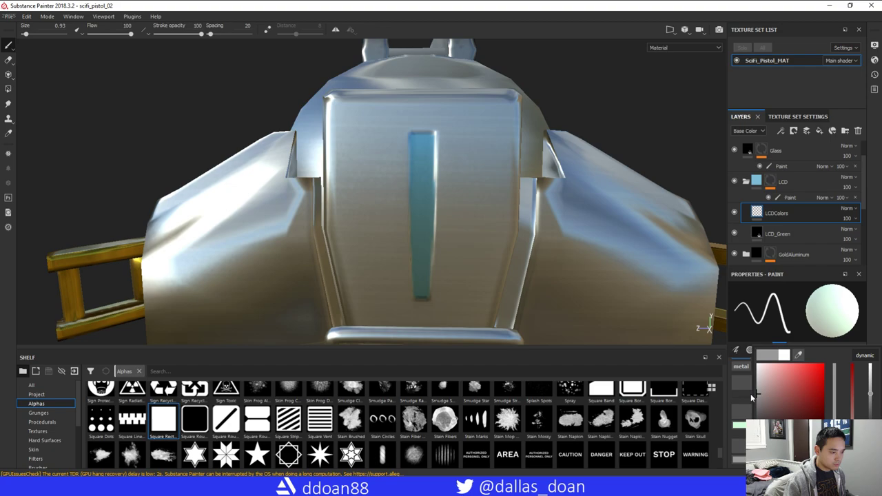
Try to stamp a mint green emissive square at the upper end of the slot
left_click(415, 165)
key("ctrl+z")
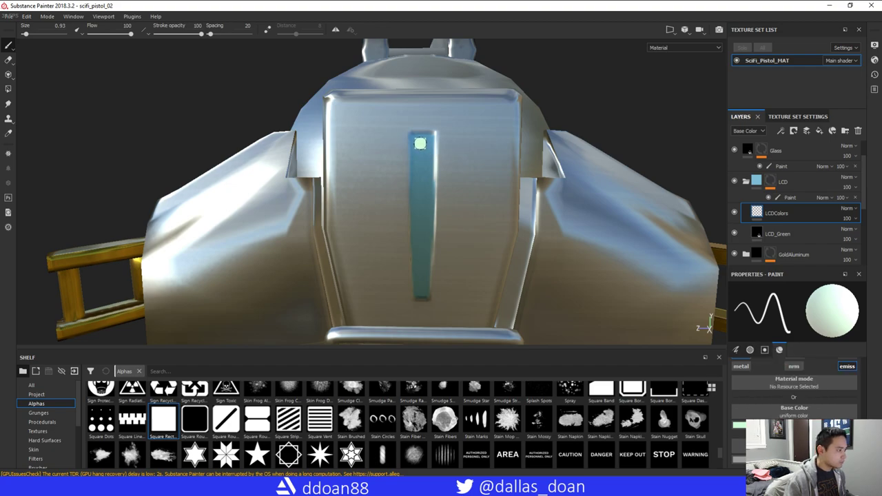
key("ctrl")
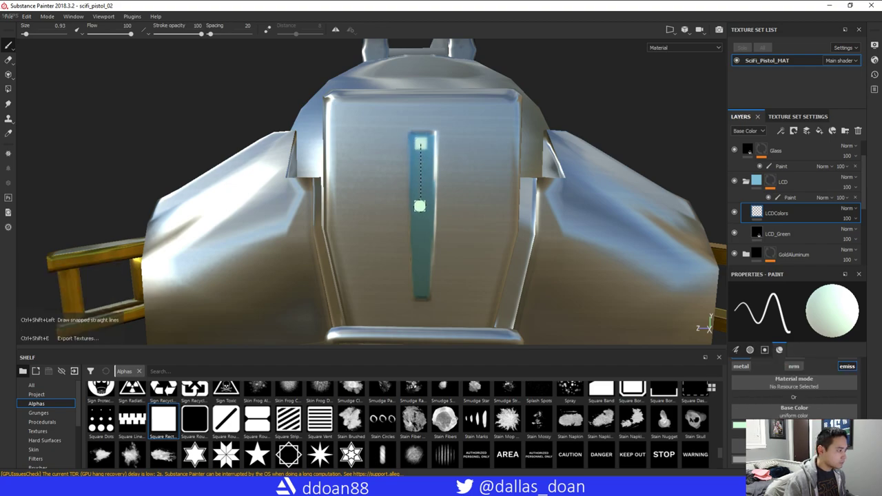
mouse_move(440, 219)
left_mouse_down("alt")
mouse_move(425, 214)
mouse_move(431, 219)
left_mouse_up("alt")
key("ctrl+z")
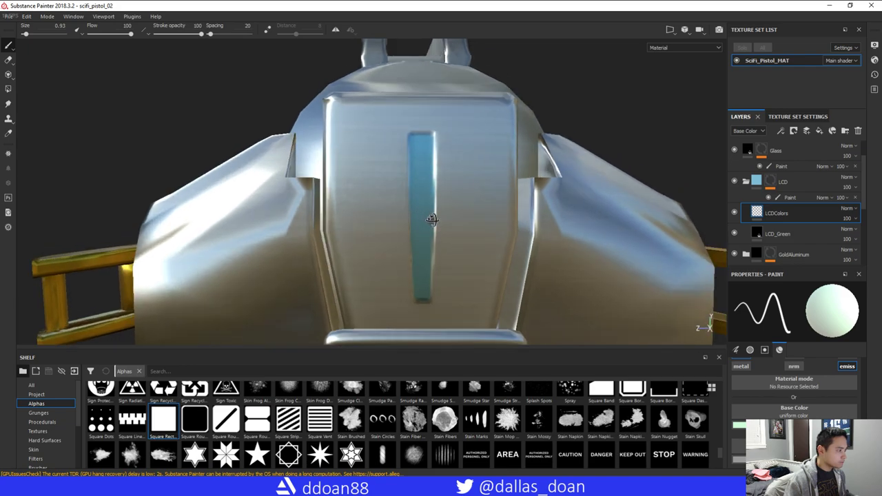
Switch the viewport to orthographic view and frame the slot on the slide's rear
left_click(103, 16)
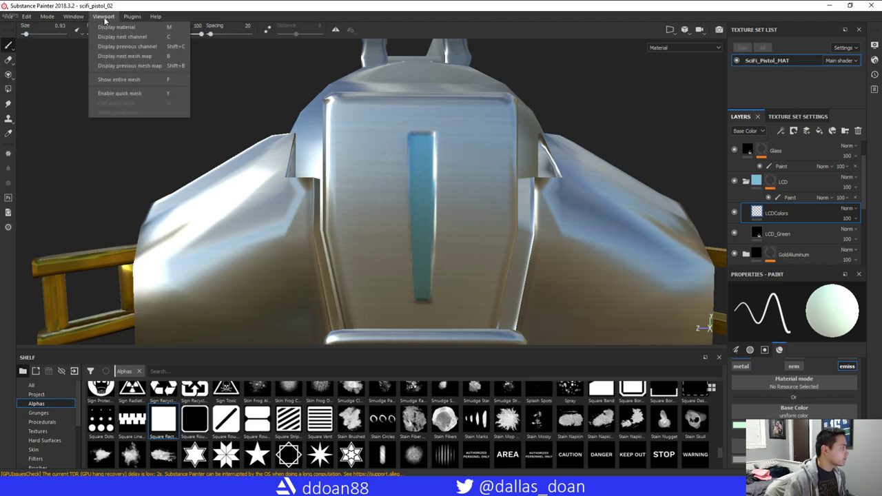
left_click(348, 12)
left_click(667, 30)
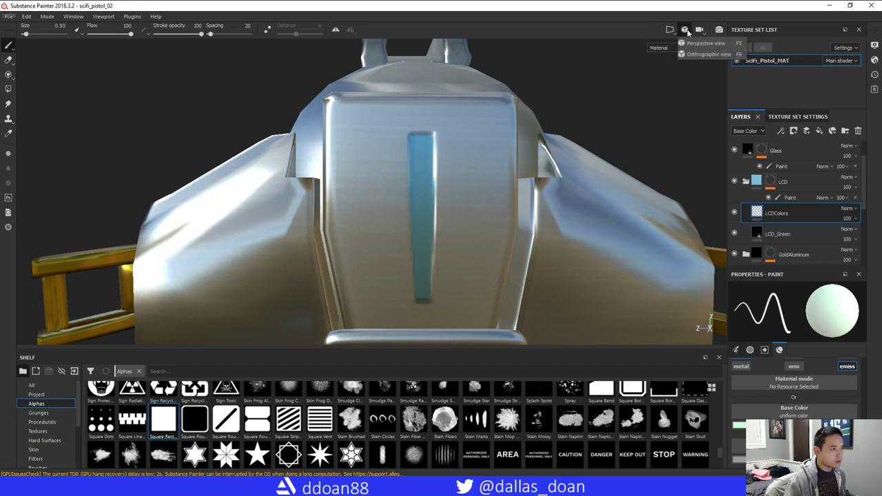
left_click(696, 55)
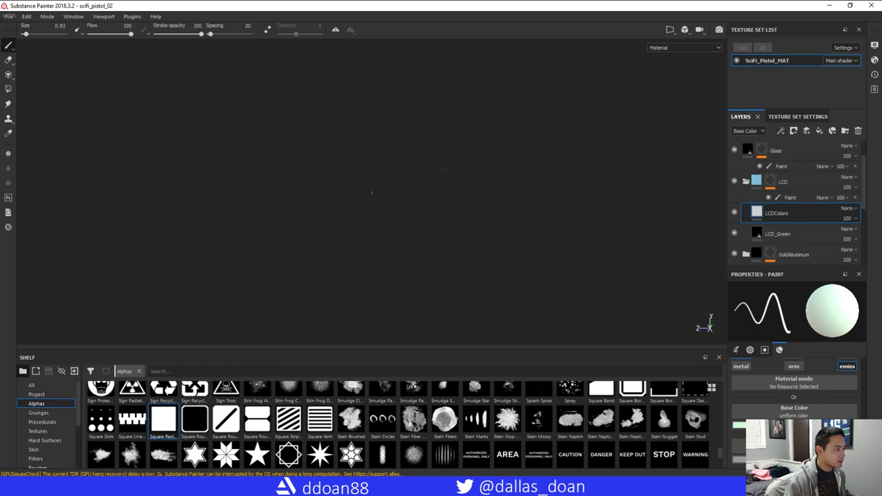
scroll(416, 157, "up", 10)
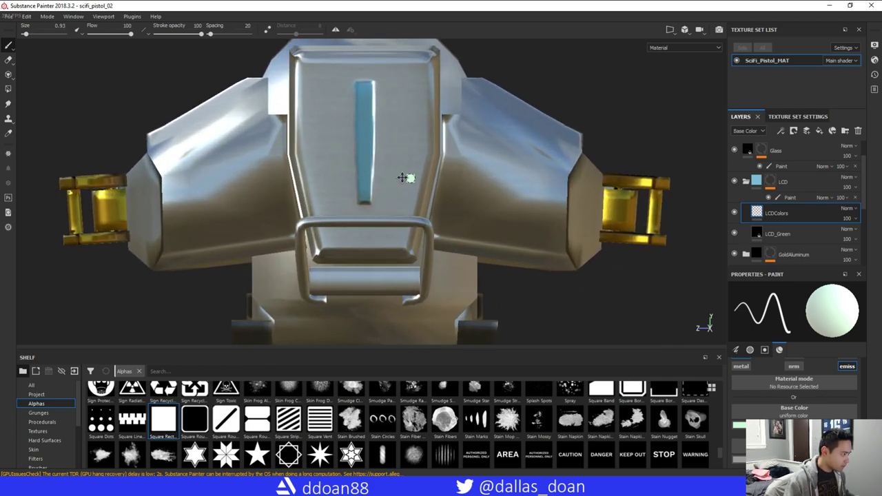
scroll(403, 177, "up", 10)
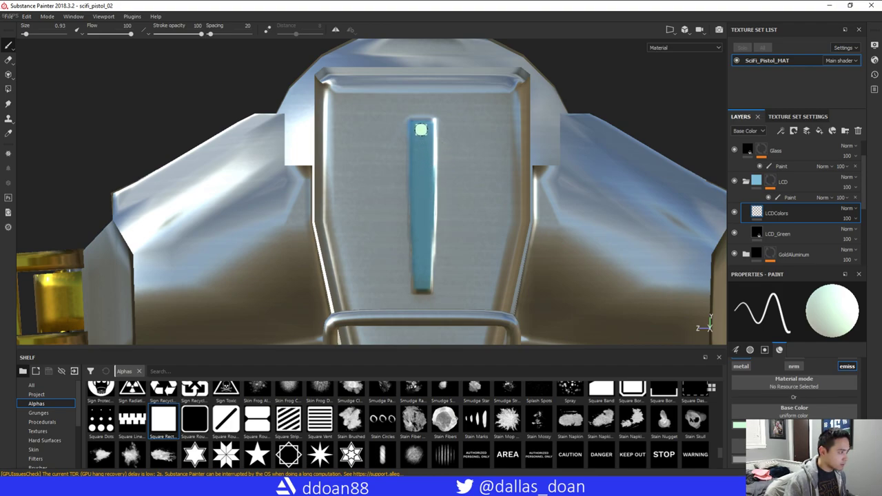
Try to paint two straight mint green segments in the slot, separated by a small gap
left_click(421, 129)
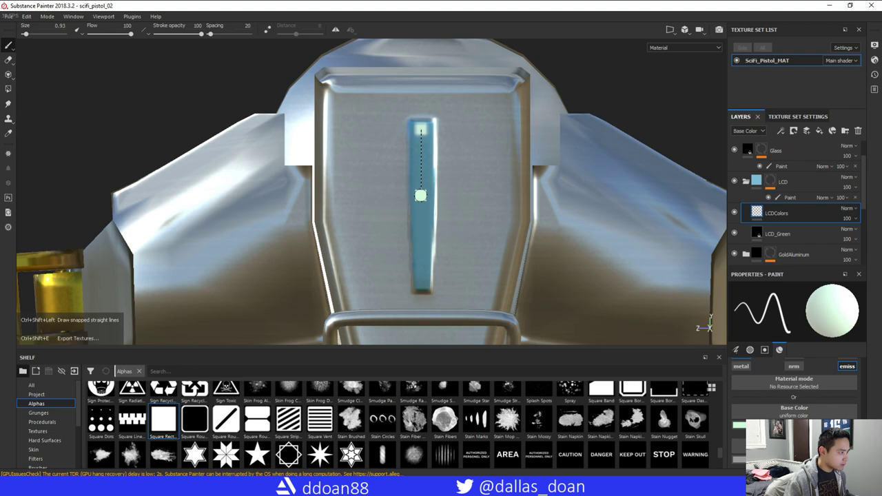
left_click(421, 178, "ctrl+shift")
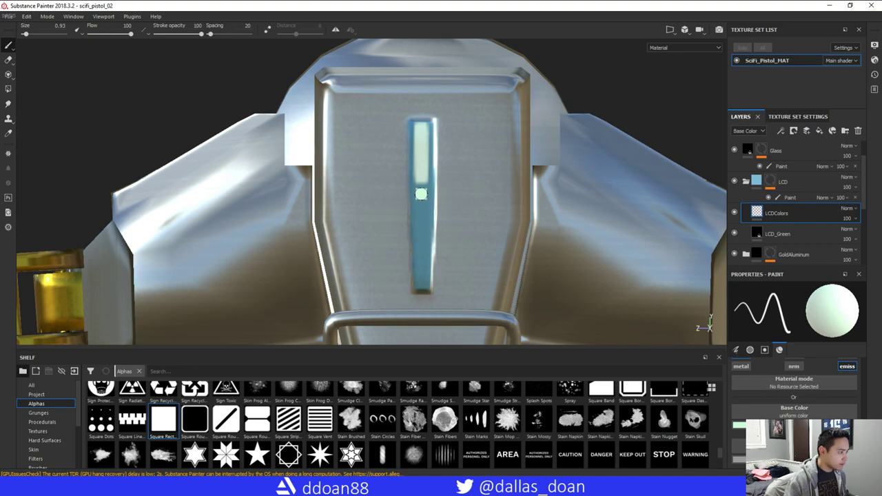
left_click_drag(421, 194, 422, 246)
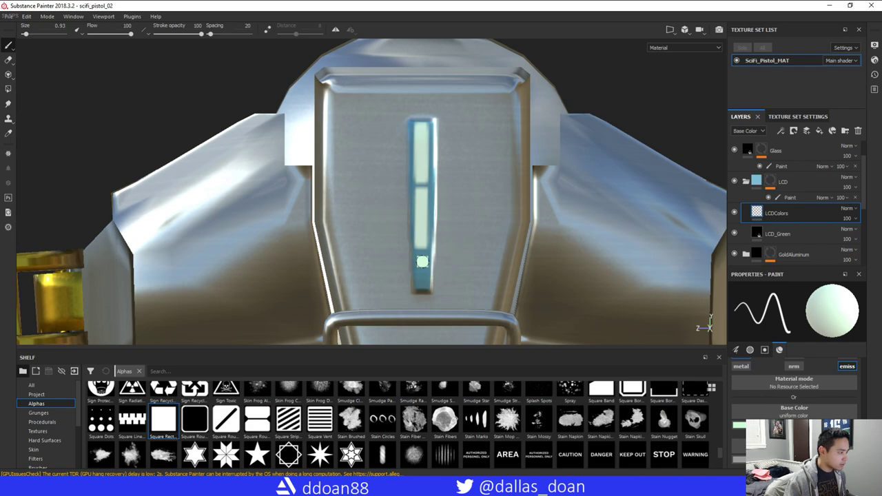
key("ctrl+z")
key("ctrl+z")
key("ctrl+z")
key("ctrl+z")
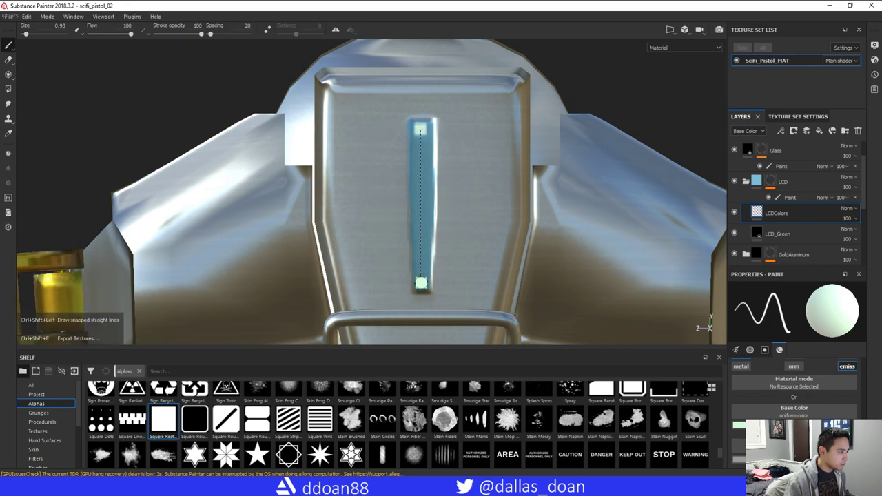
Try to paint one continuous mint green strip along the slot with the 0.93 brush
left_click(421, 282, "ctrl+shift")
key("ctrl+z")
key("ctrl+z")
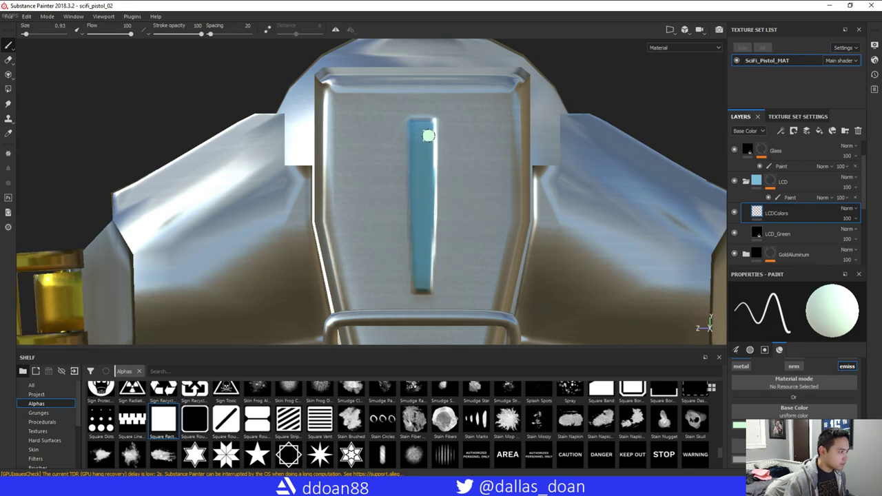
left_click(420, 128)
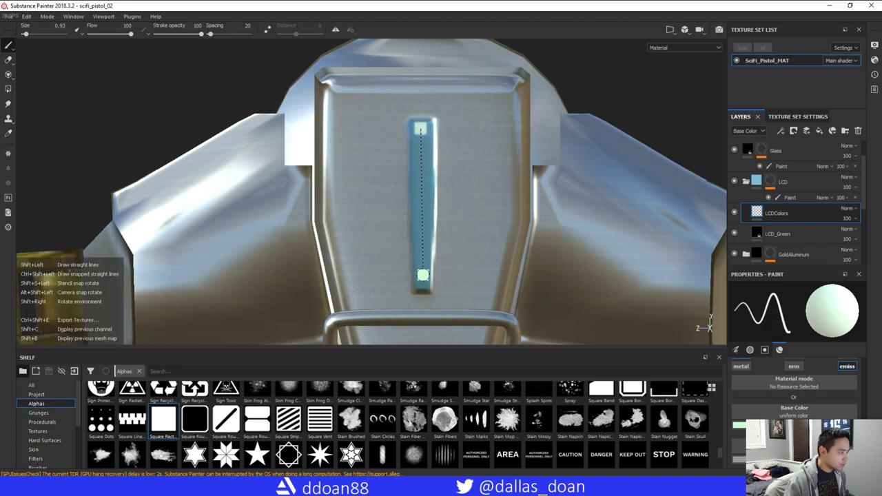
left_click(421, 283, "shift")
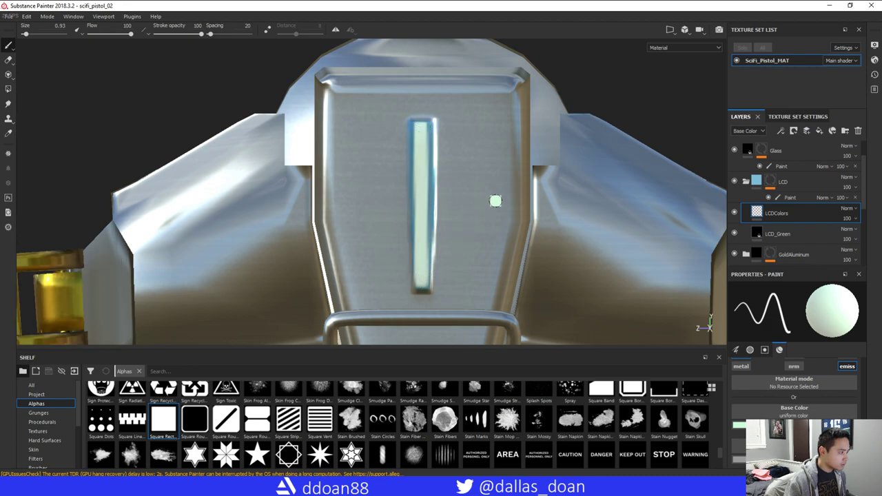
key("ctrl+z")
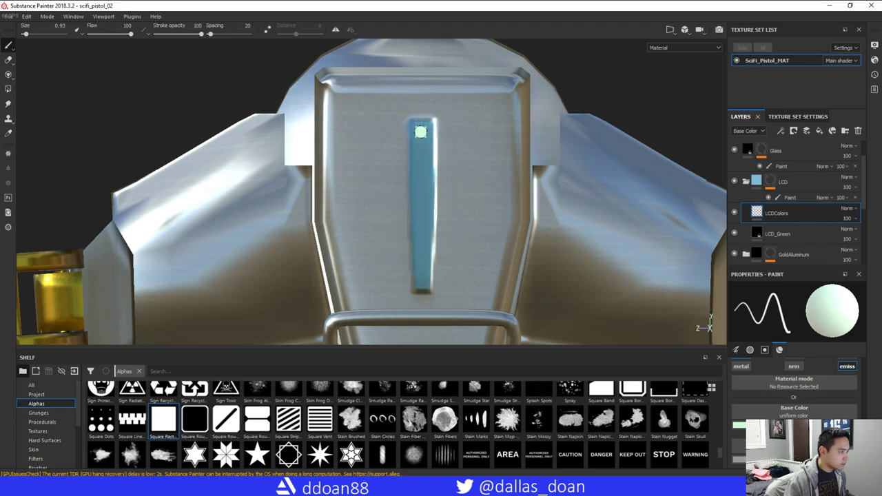
Reduce the paint brush size to 0.59
key("bracketleft")
key("bracketleft")
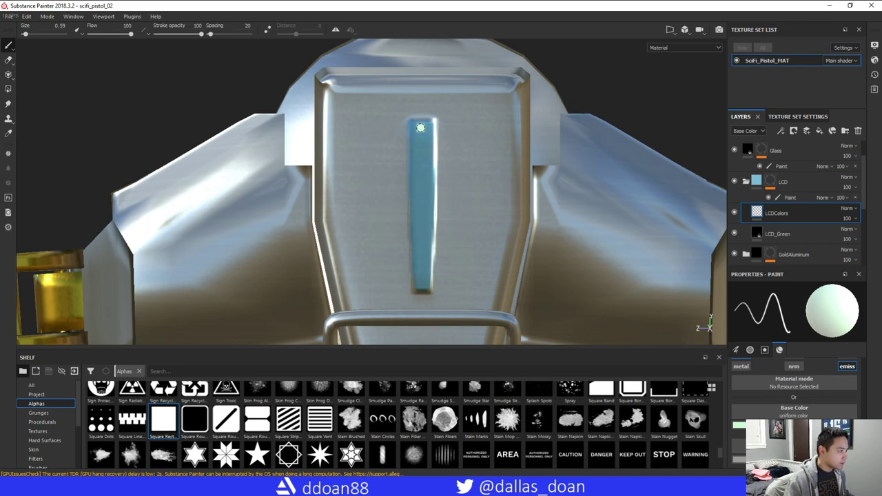
Try to paint separate straight mint green segments down the slot with the 0.59 brush
key("shift")
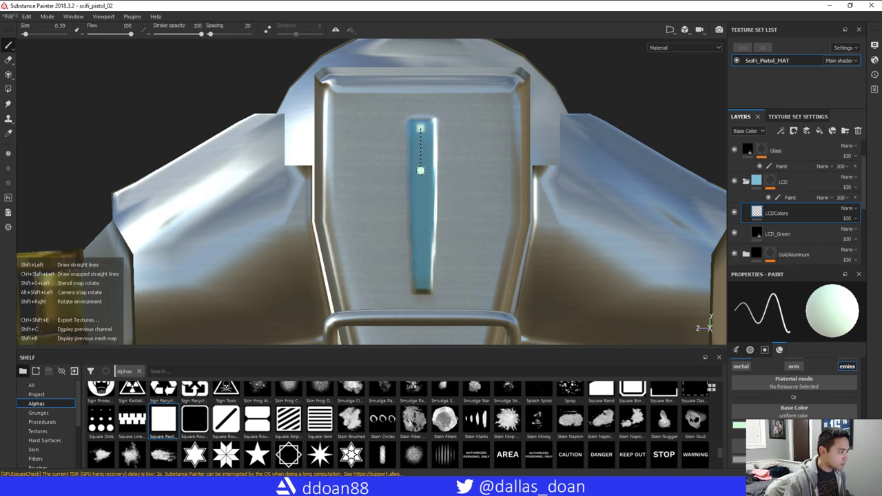
left_click(420, 170, "shift")
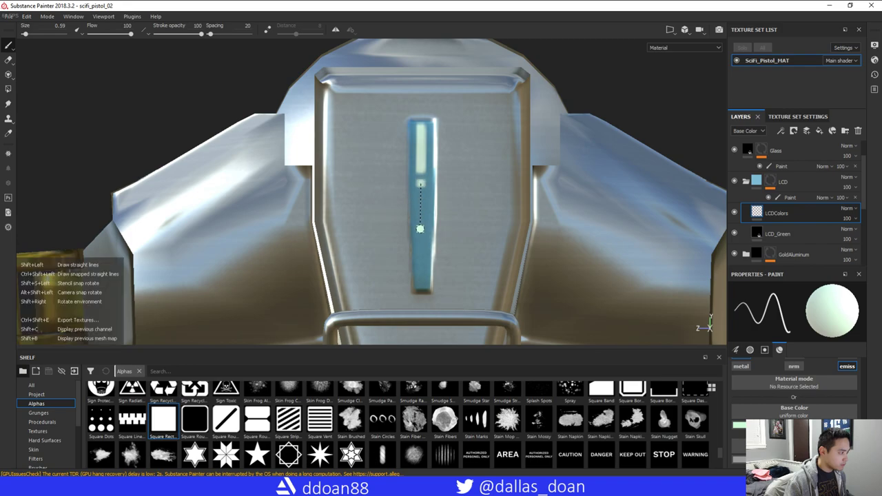
left_click(420, 229, "shift")
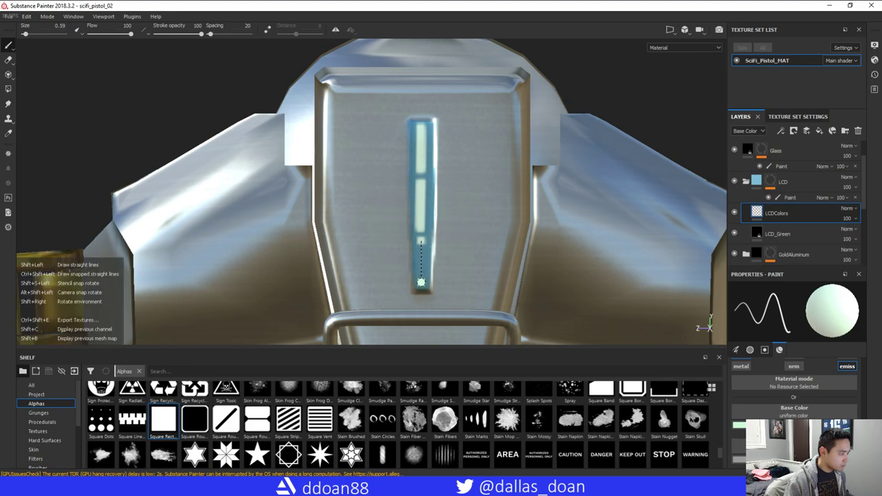
left_click(421, 282, "shift")
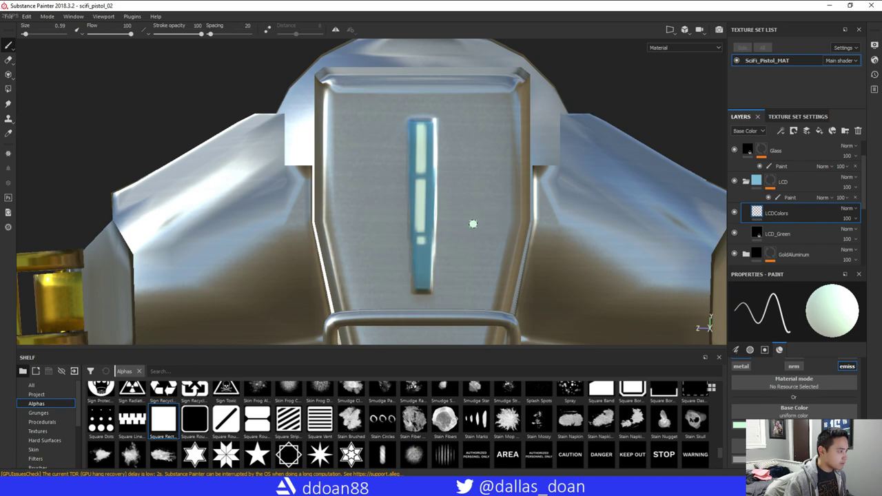
key("ctrl+z")
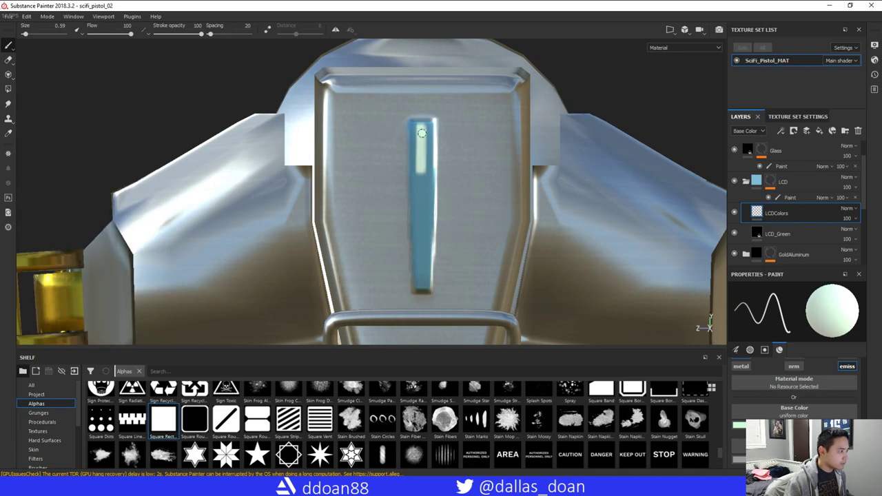
key("ctrl+z")
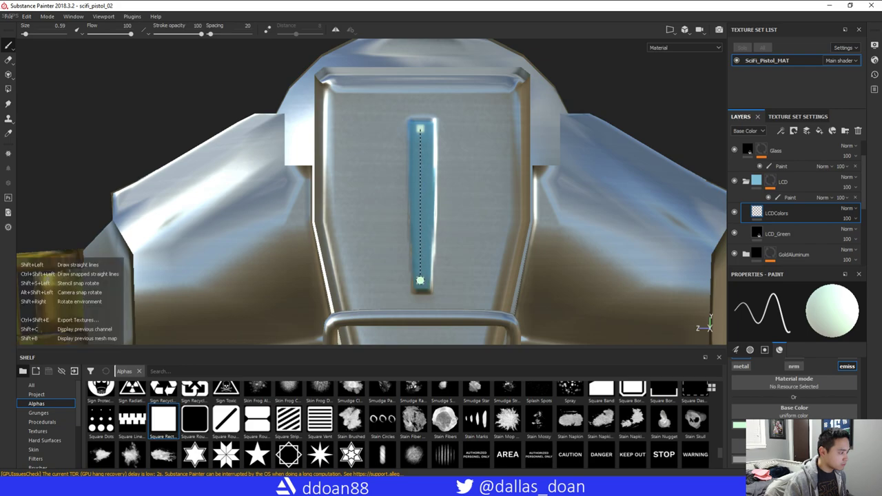
Paint a continuous mint green strip along the slot, then erase two thin gaps at eraser size 0.58 to form three segments
left_click(420, 281, "shift")
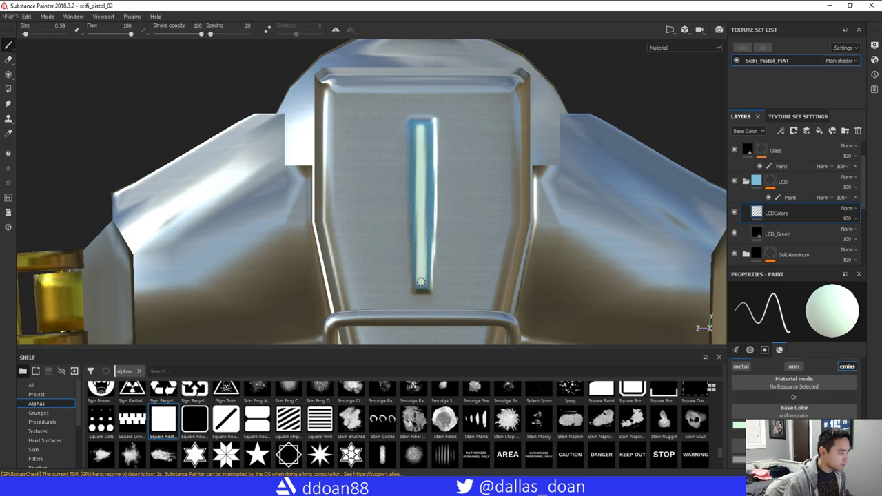
scroll(473, 223, "down", 3)
left_click_drag(473, 225, 490, 227, "alt")
scroll(472, 203, "up", 3)
key("e")
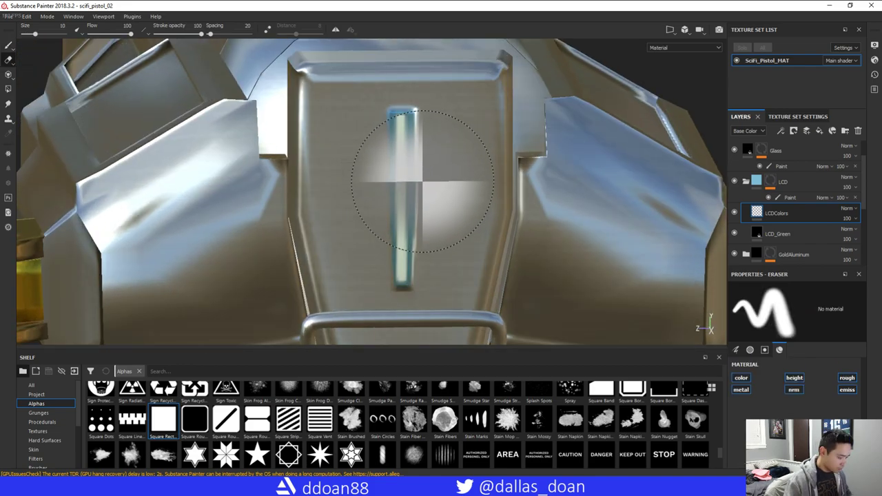
right_click_drag(412, 169, 392, 167, "ctrl")
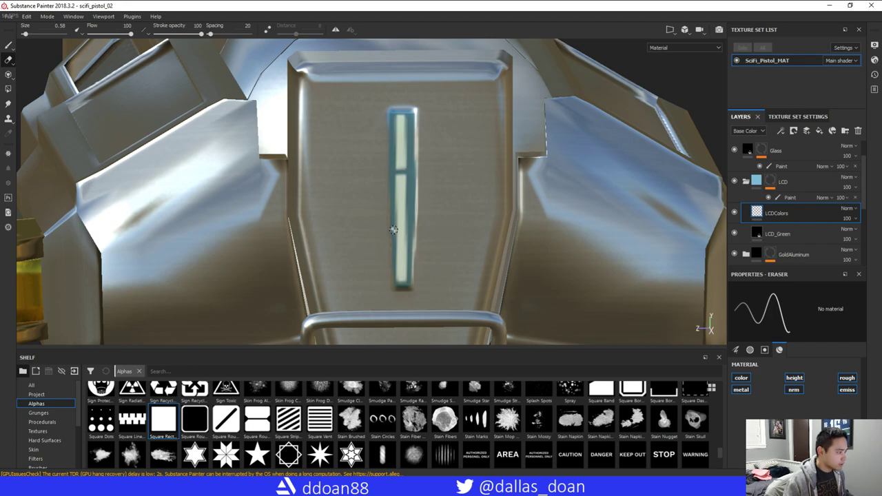
scroll(478, 233, "down", 3)
scroll(476, 228, "up", 3)
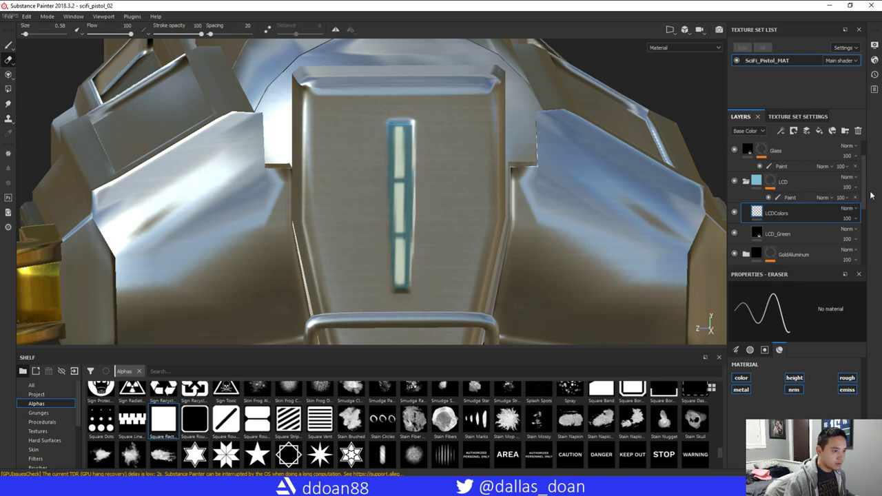
Switch the viewport back to perspective view, facing the pistol's rear
left_click_drag(864, 195, 866, 251)
scroll(458, 221, "down", 5)
left_click_drag(459, 221, 482, 207, "alt")
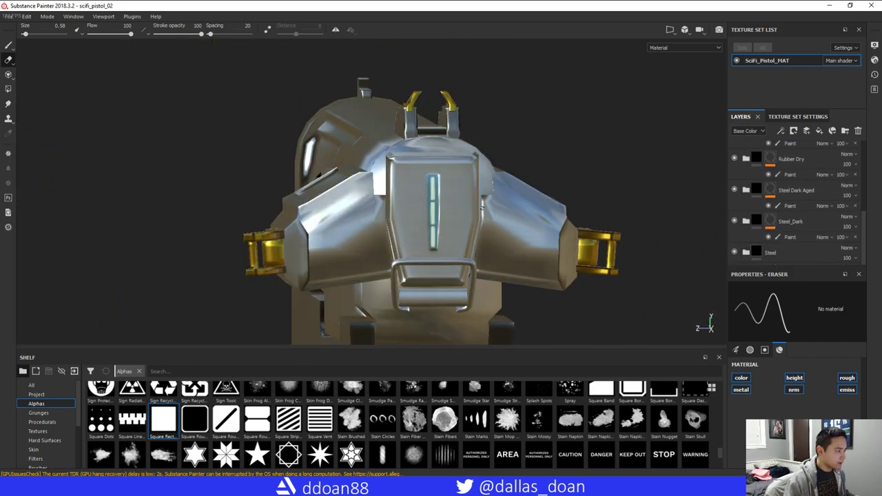
left_click(670, 30)
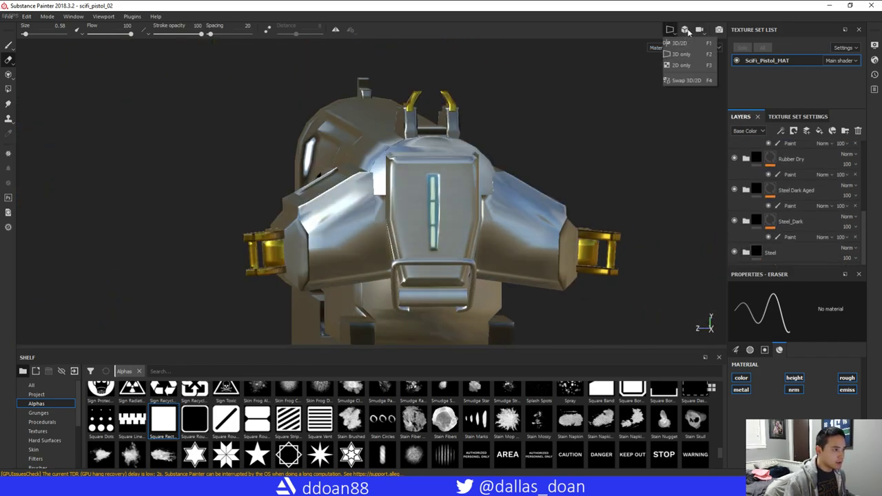
left_click(685, 30)
left_click(696, 43)
mouse_move(457, 200)
left_mouse_down("alt")
mouse_move(502, 231)
mouse_move(451, 207)
left_mouse_up("alt")
left_click_drag(864, 241, 862, 235)
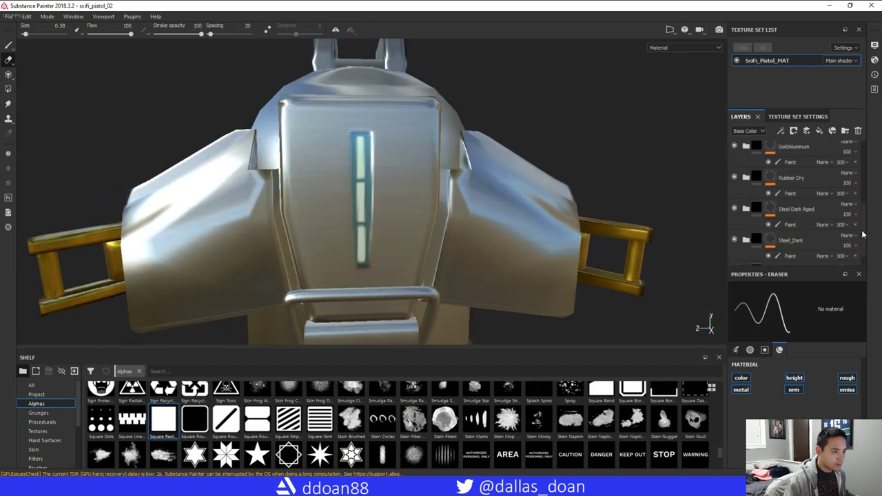
Select the LCDColors layer and switch from the Eraser back to the Paint brush
scroll(862, 235, "up", 2)
left_click(797, 218)
key("1")
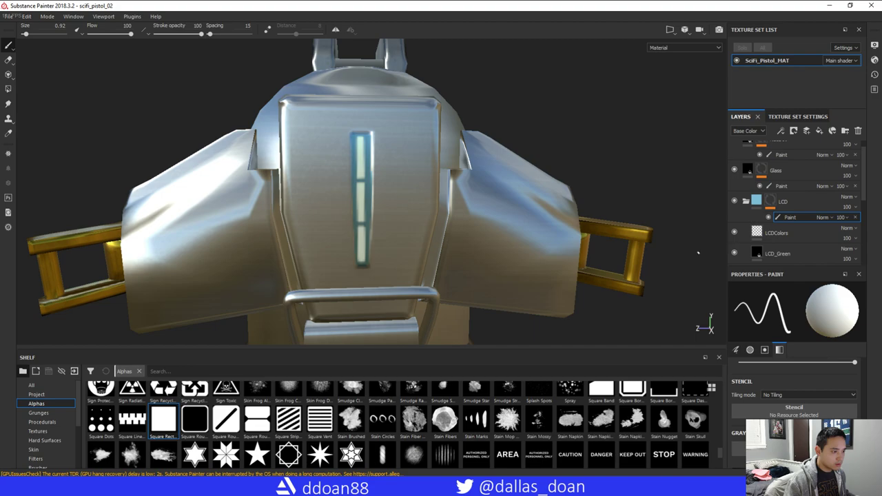
left_click(793, 233)
middle_click_drag(453, 248, 496, 226, "alt")
scroll(496, 227, "up", 1)
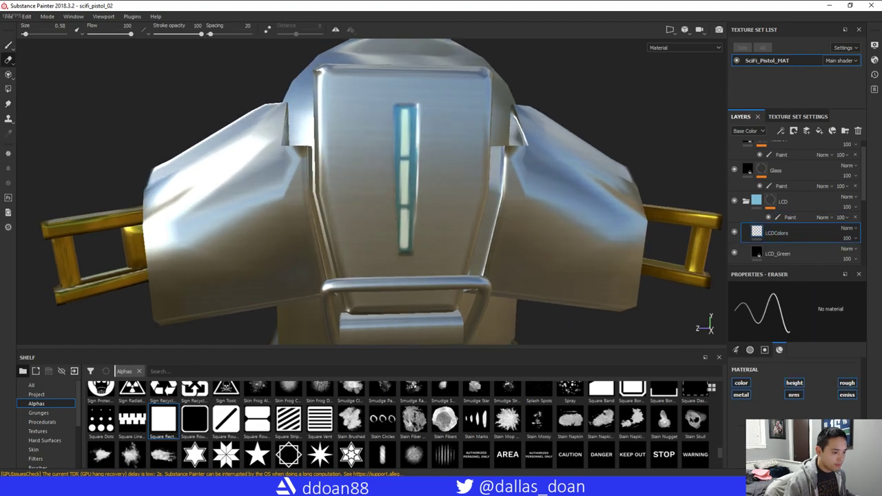
scroll(794, 393, "up", 4)
scroll(794, 393, "down", 3)
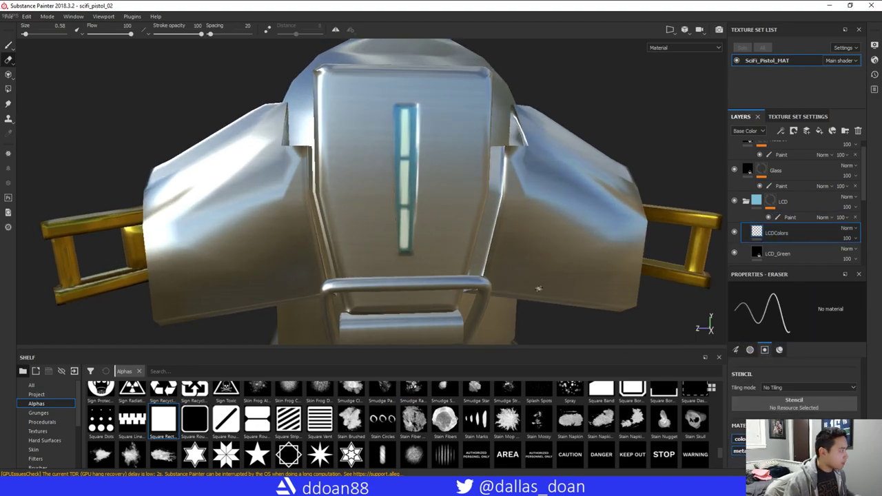
key("1")
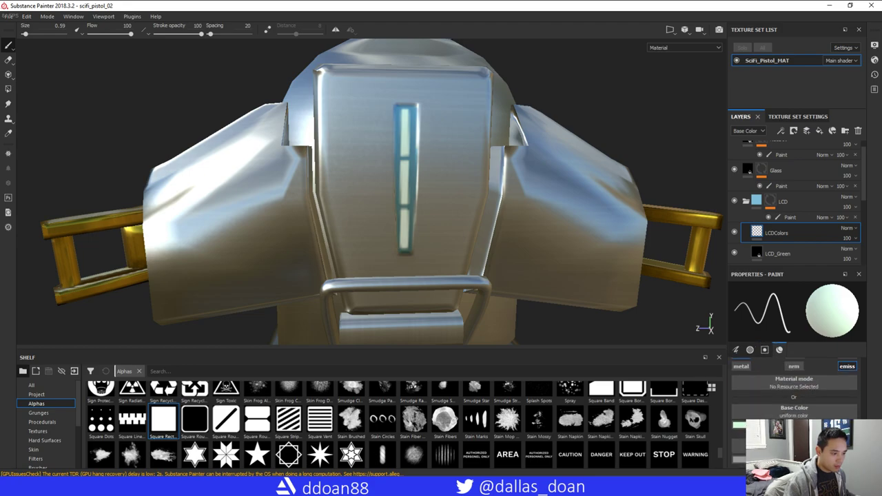
Sample an orange (R 0.973, G 0.397, B 0.060) as the paint brush's base color
left_click(739, 425)
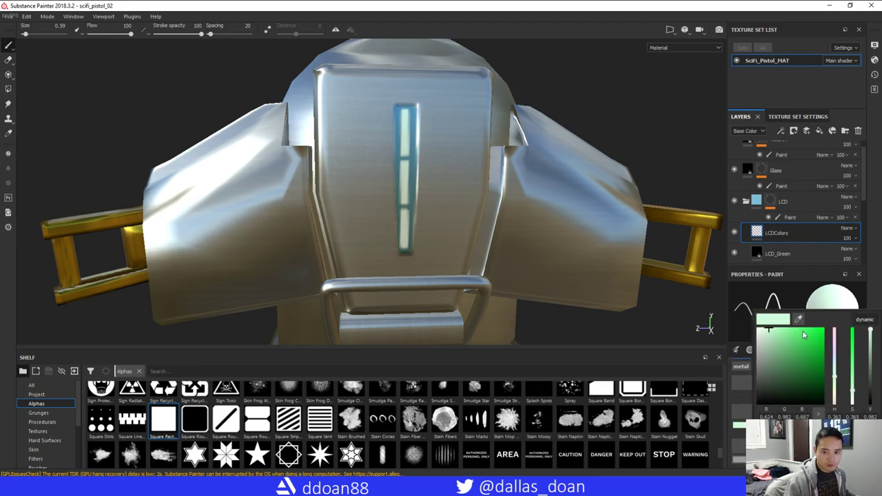
left_click(798, 319)
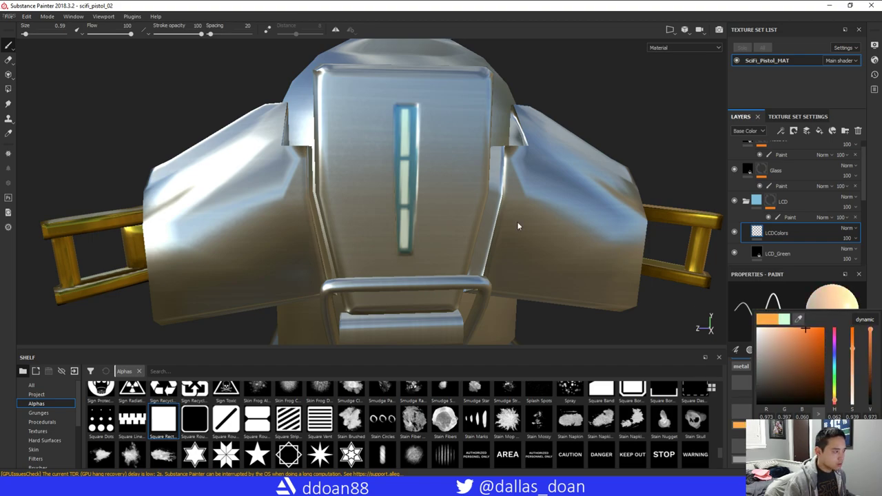
left_click(404, 164)
Switch the viewport to orthographic view facing the pistol's rear and paint the middle LCD segment orange
left_click_drag(433, 181, 418, 179, "alt")
right_click_drag(418, 179, 445, 199, "alt")
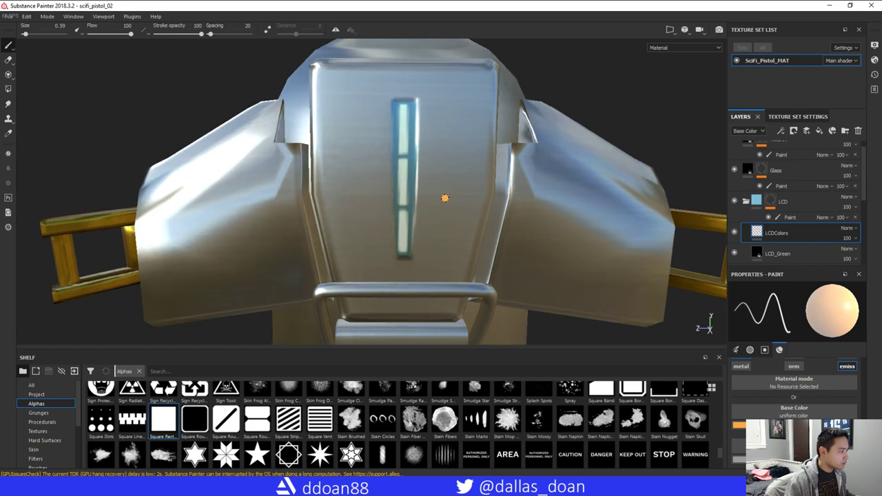
left_click(673, 32)
left_click(687, 31)
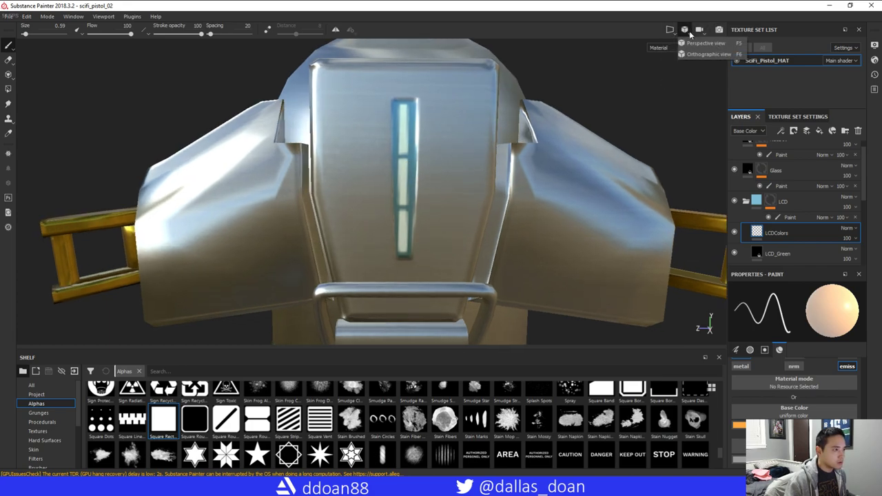
left_click(695, 56)
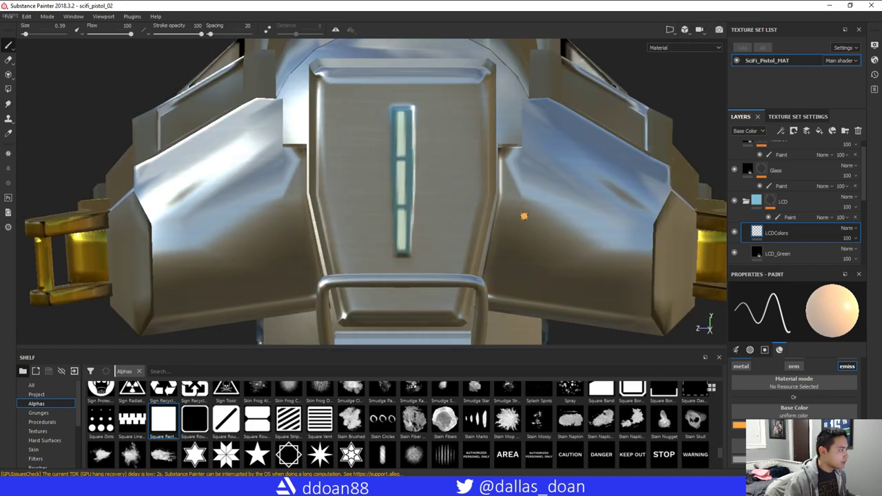
left_click_drag(524, 216, 508, 196, "alt")
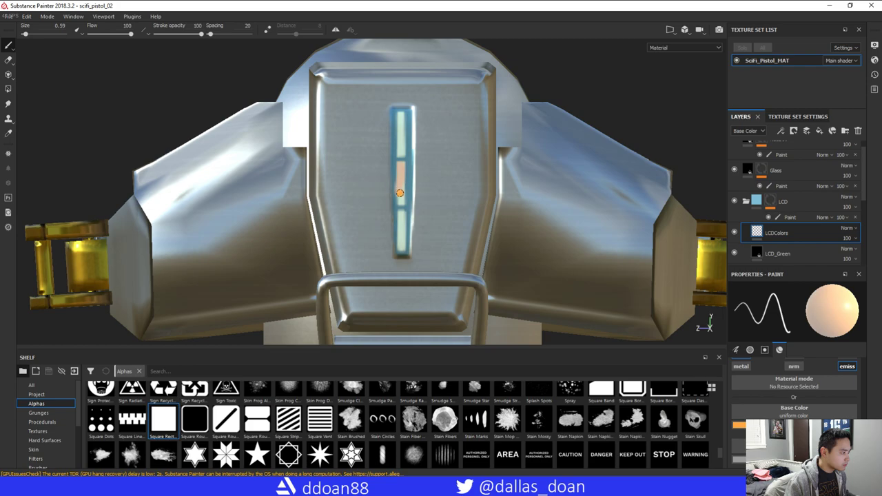
key("ctrl+z")
left_click(402, 201, "shift")
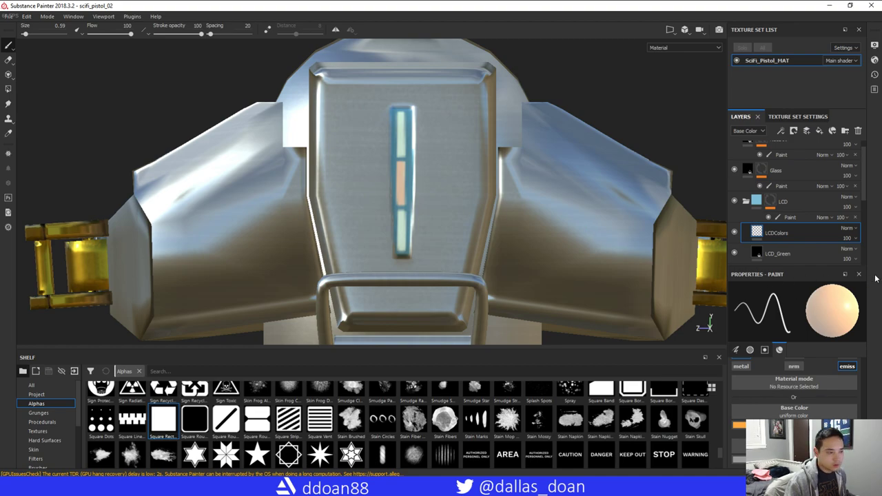
Set the brush's base color to saturated red and paint the lowest LCD segment with a straight stroke
left_click(792, 425)
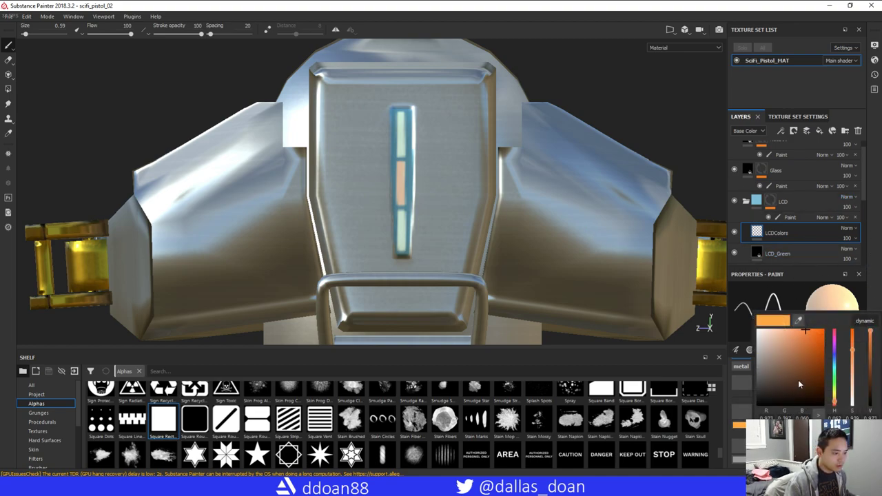
left_click(835, 406)
left_click(822, 332)
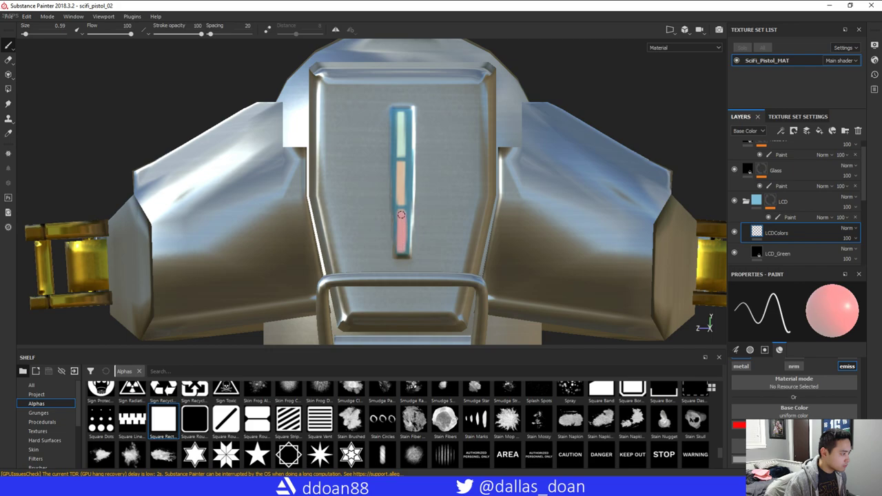
key("ctrl+z")
left_click(401, 249, "shift")
Return to perspective view and examine the colored LCD segments and the whole pistol from the rear and side
scroll(474, 240, "down", 5)
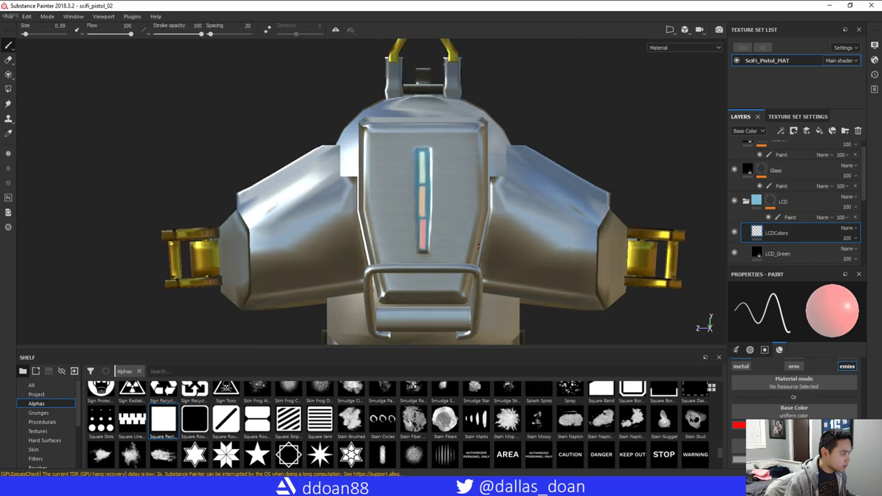
left_click_drag(474, 240, 562, 237, "alt")
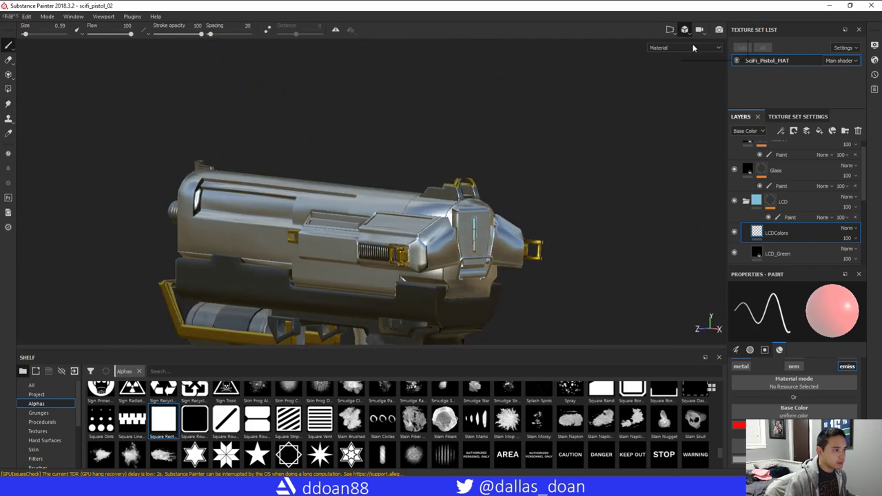
left_click_drag(606, 207, 586, 199, "alt")
scroll(459, 220, "up", 3)
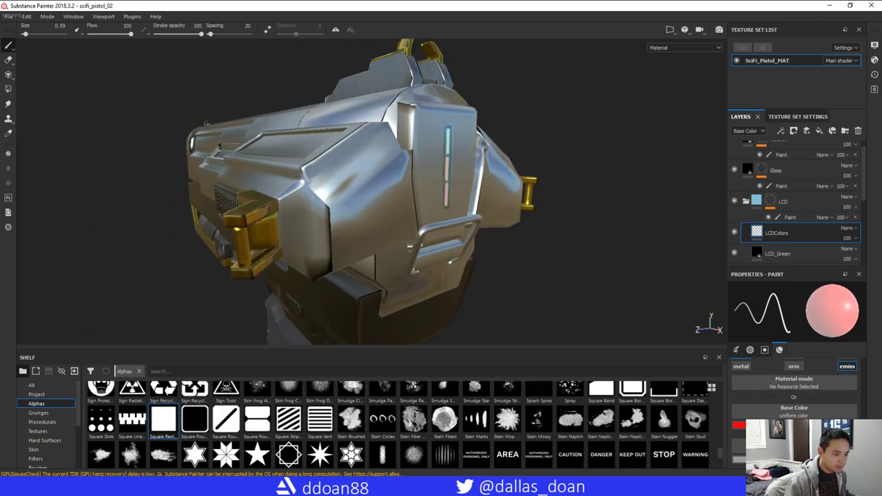
scroll(441, 221, "down", 3)
left_click_drag(441, 220, 353, 210, "alt")
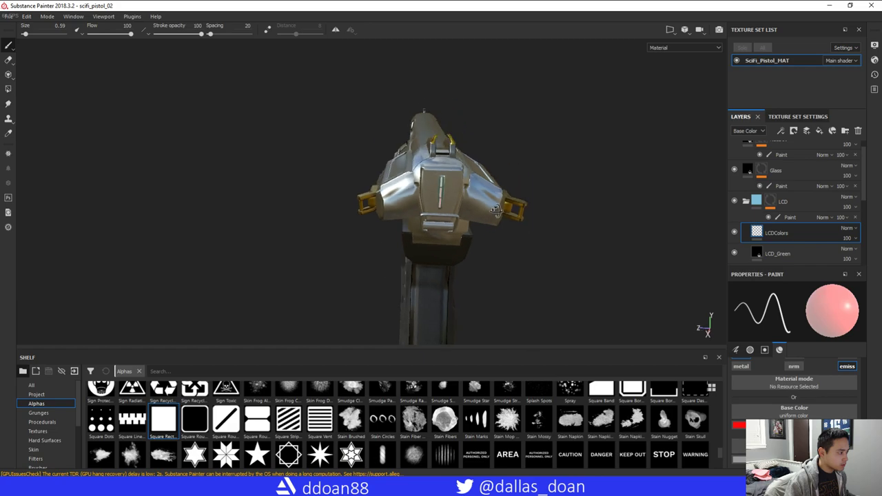
scroll(447, 165, "up", 1)
scroll(446, 166, "up", 3)
mouse_move(447, 165)
left_mouse_down("alt")
mouse_move(509, 219)
mouse_move(527, 203)
mouse_move(540, 220)
left_mouse_up("alt")
scroll(509, 220, "up", 2)
scroll(482, 215, "down", 2)
scroll(469, 207, "down", 5)
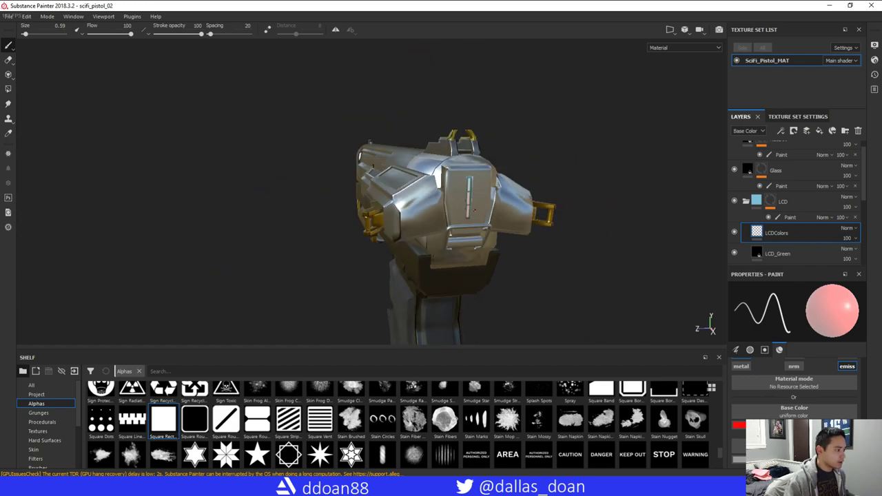
left_click_drag(392, 203, 514, 218, "alt")
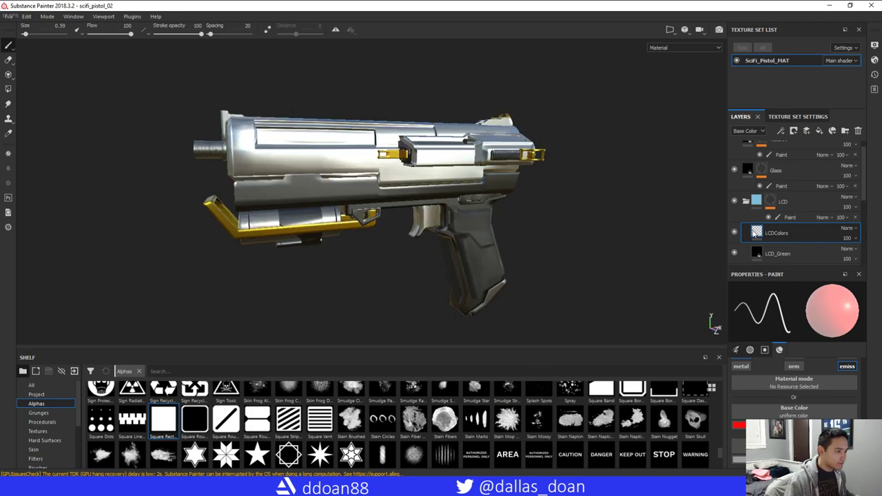
scroll(861, 198, "up", 1)
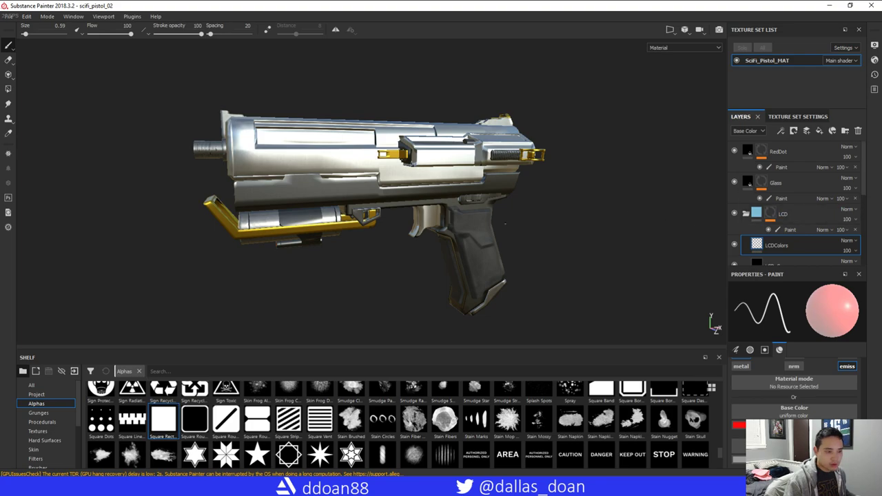
middle_click_drag(505, 223, 543, 242, "alt")
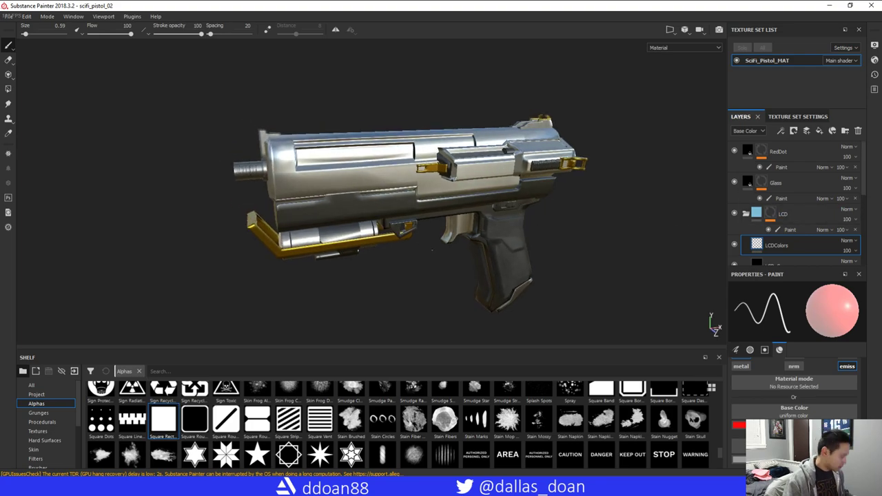
key("ctrl+super+s")
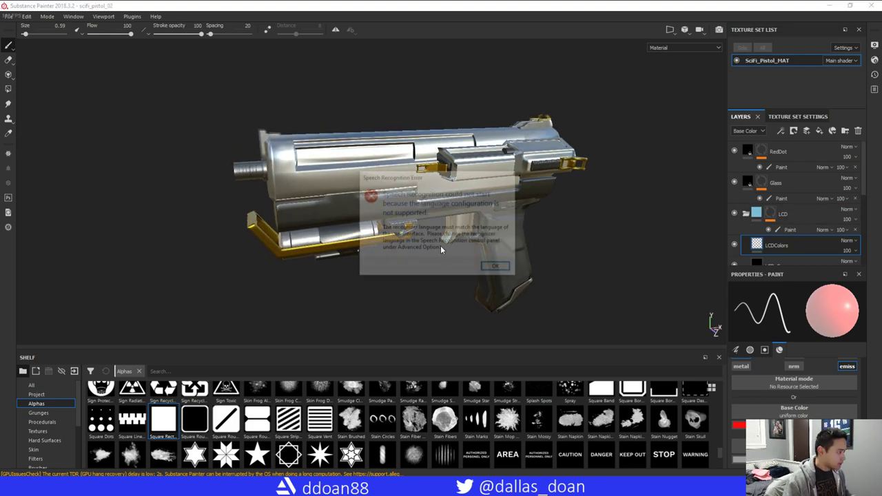
left_click(484, 268)
left_click_drag(484, 268, 413, 273, "alt")
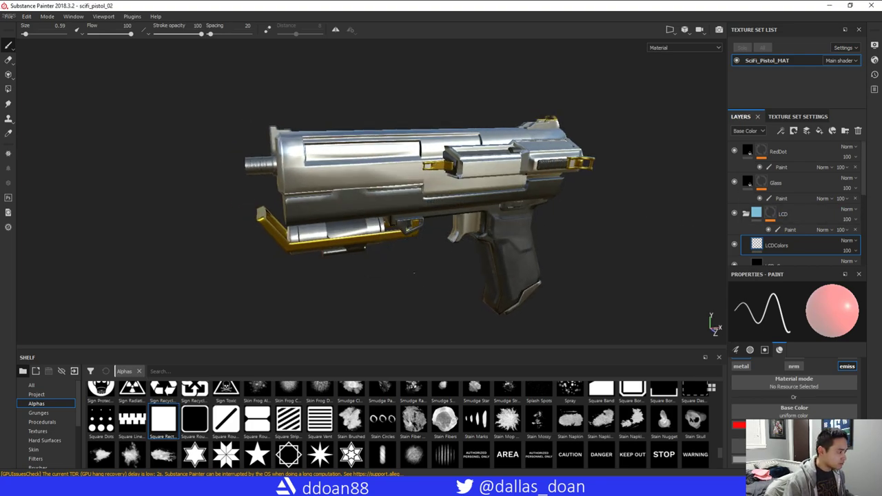